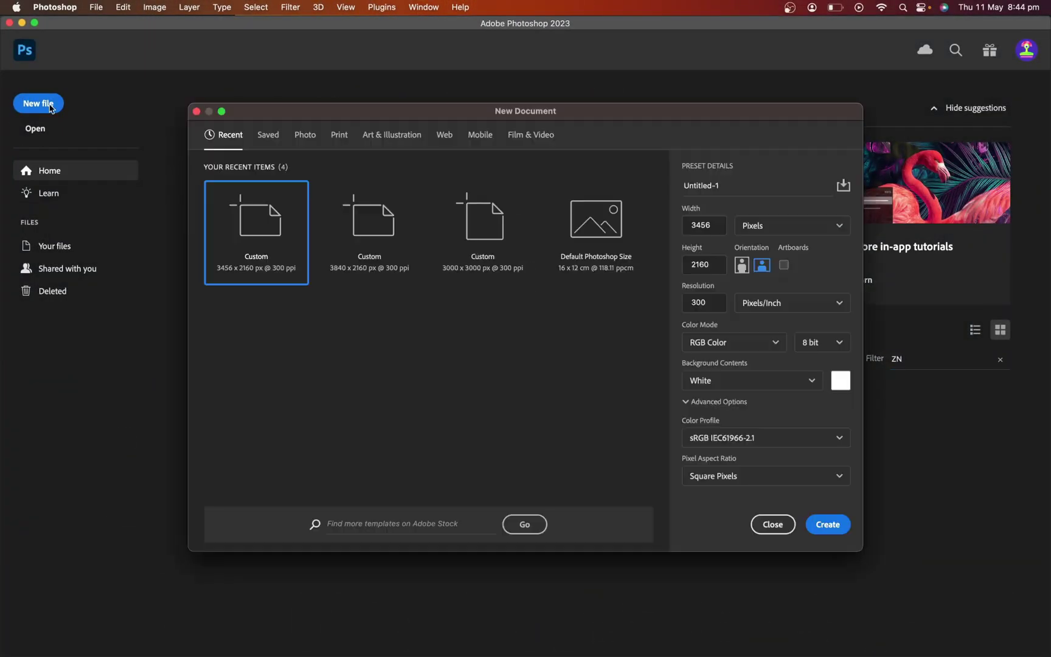
# Create a blank document from the custom 3456 × 2160 px, 300 ppi preset.
pyautogui.click(384, 214)
pyautogui.click(723, 307)
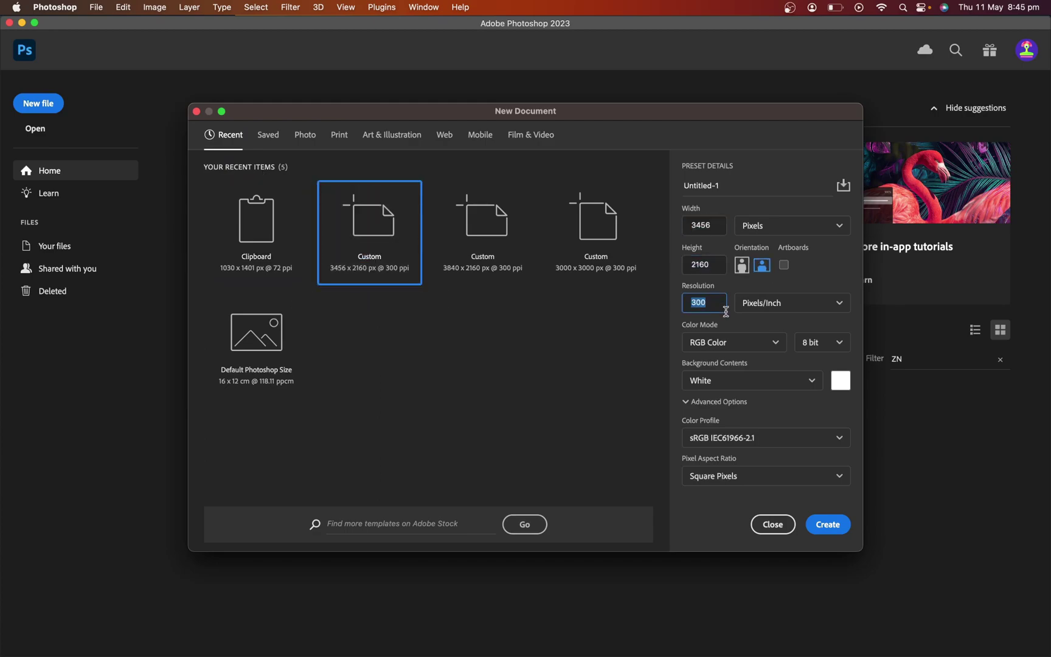
pyautogui.click(824, 525)
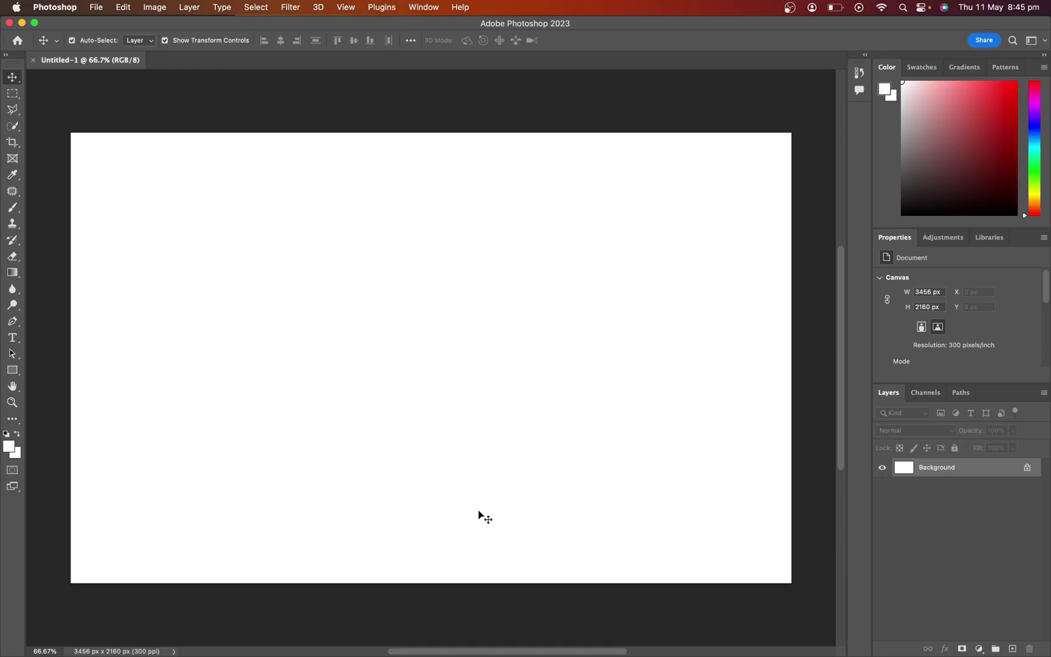
# Place Can_image.png from the file browser onto the canvas and commit it.
pyautogui.click(394, 633)
pyautogui.moveTo(392, 169); pyautogui.dragTo(410, 465)
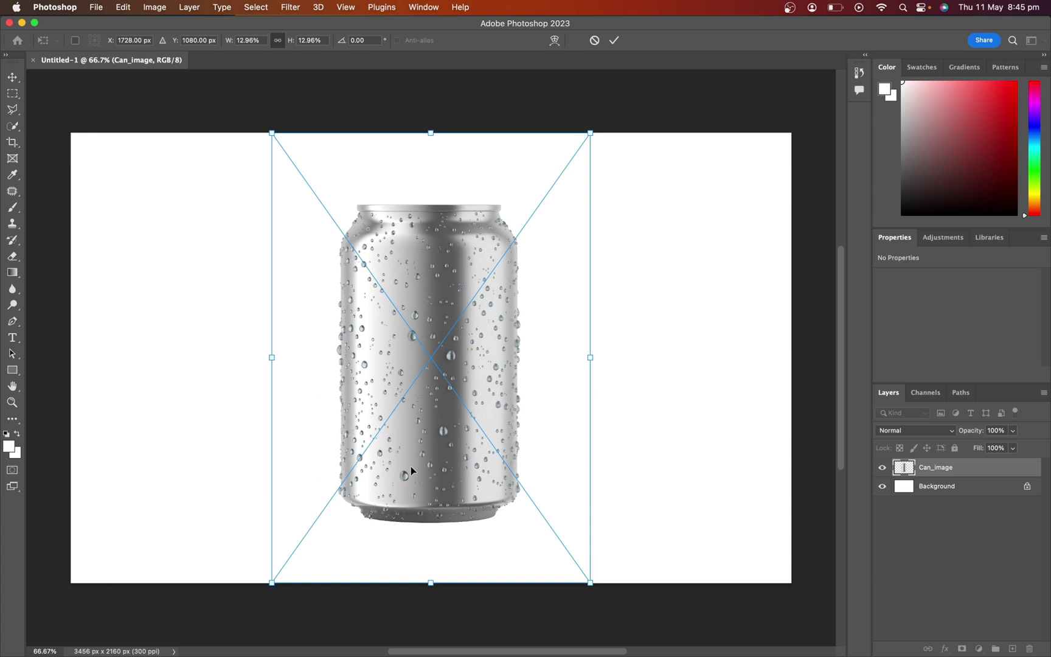
pyautogui.click(614, 41)
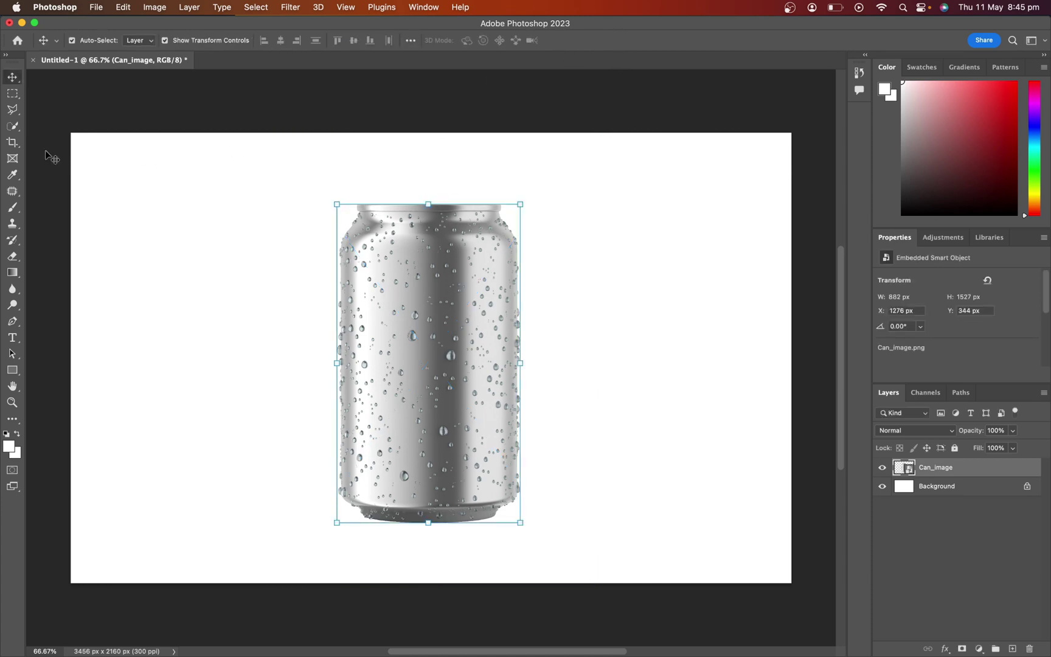
# Select the whole can with the Quick Selection tool.
pyautogui.click(14, 126)
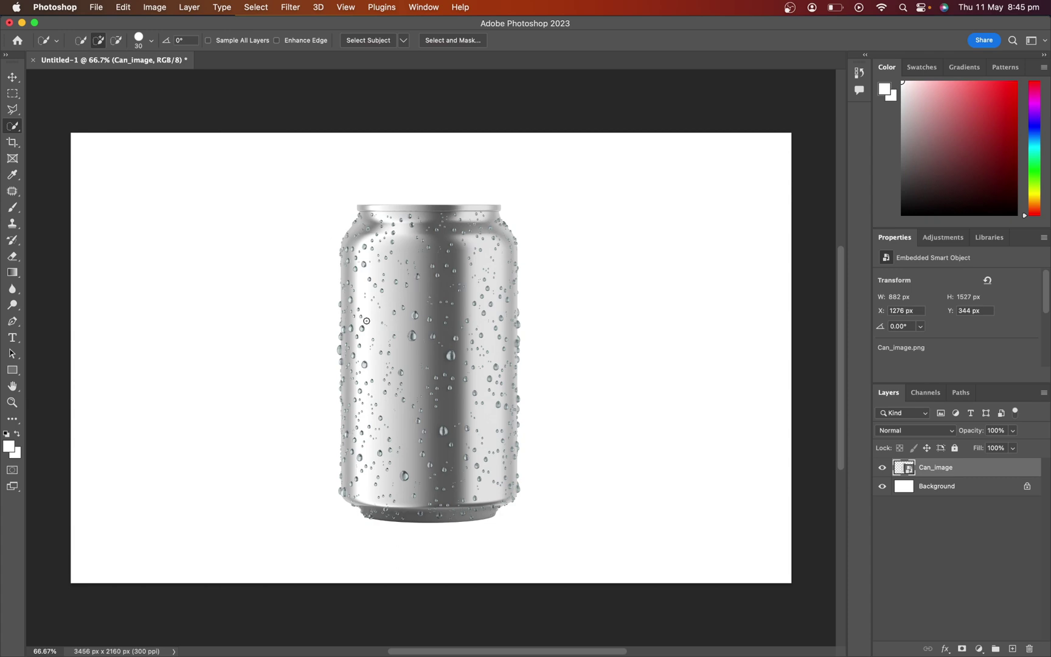
pyautogui.moveTo(374, 320)
pyautogui.mouseDown()
pyautogui.moveTo(362, 278)
pyautogui.moveTo(375, 225)
pyautogui.moveTo(499, 224)
pyautogui.mouseUp()
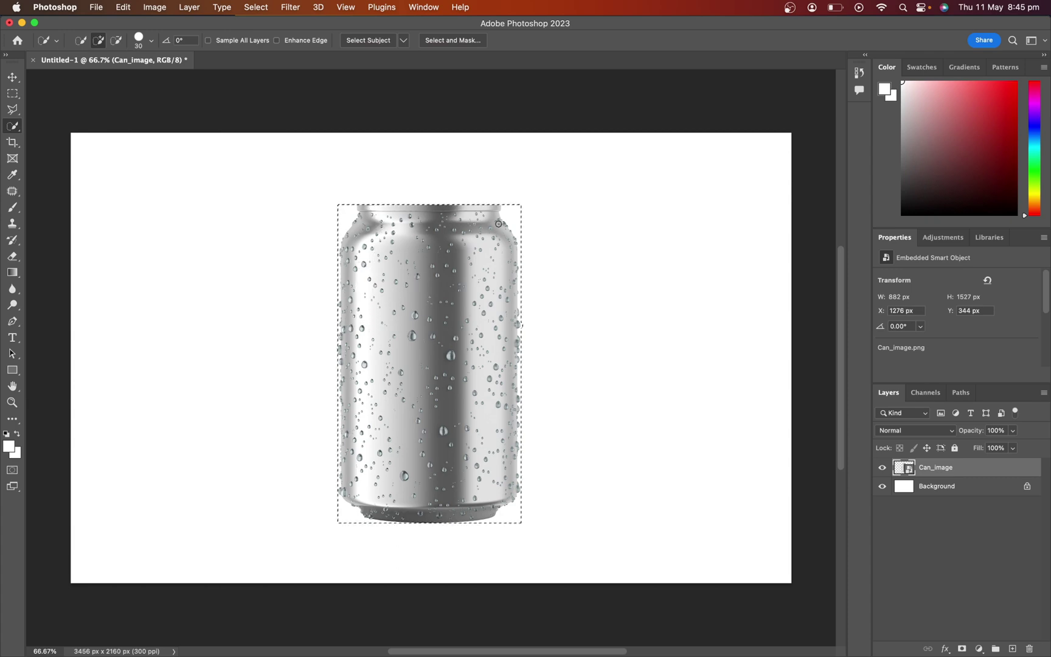
pyautogui.scroll(5, 465, 253)
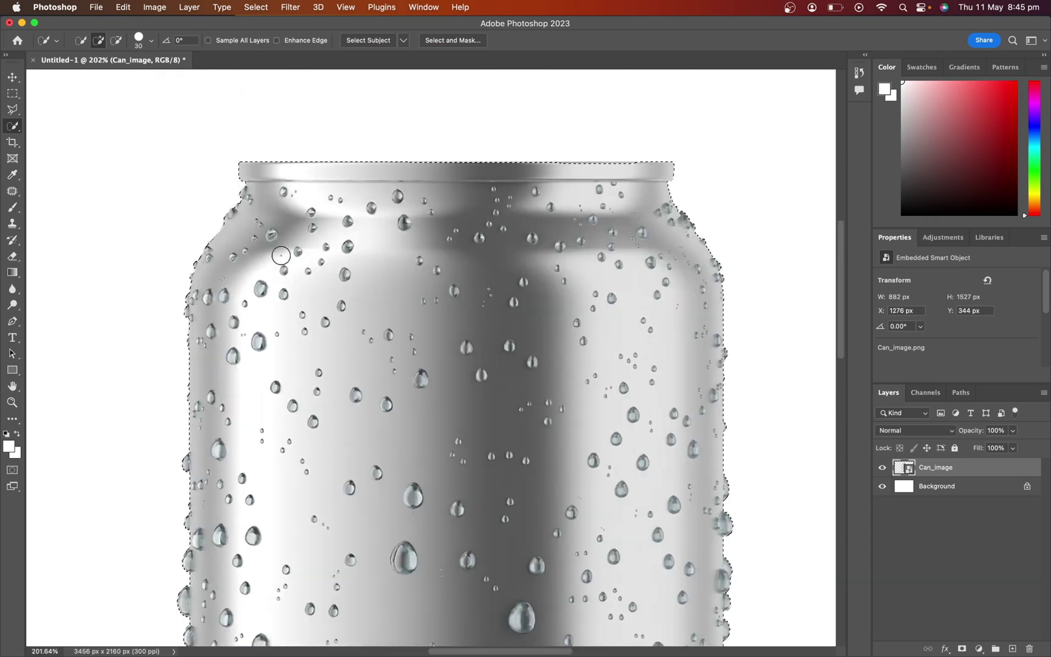
pyautogui.scroll(5, 422, 287)
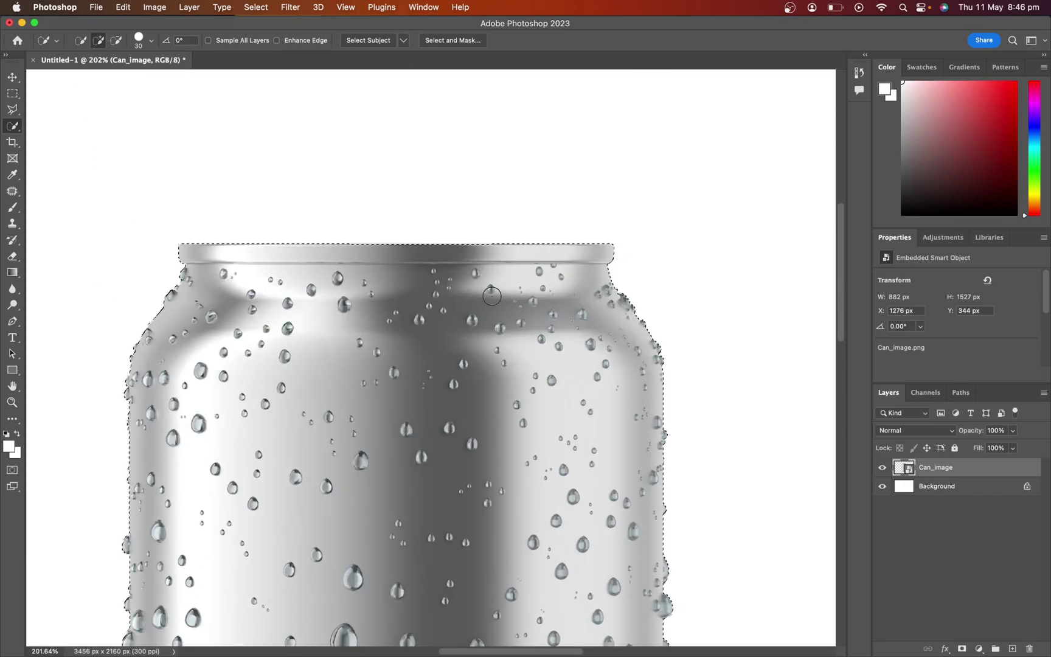
pyautogui.scroll(-4, 480, 261)
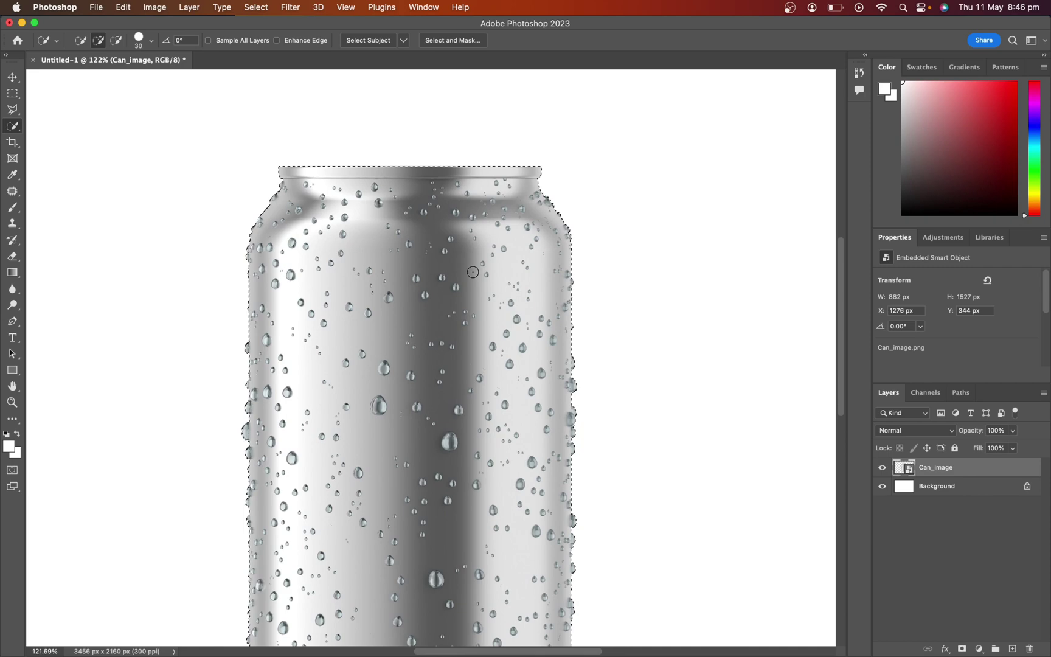
pyautogui.scroll(-3, 473, 272)
# Copy the can selection to a new layer (Layer Via Copy) named Can.
pyautogui.rightClick(473, 274)
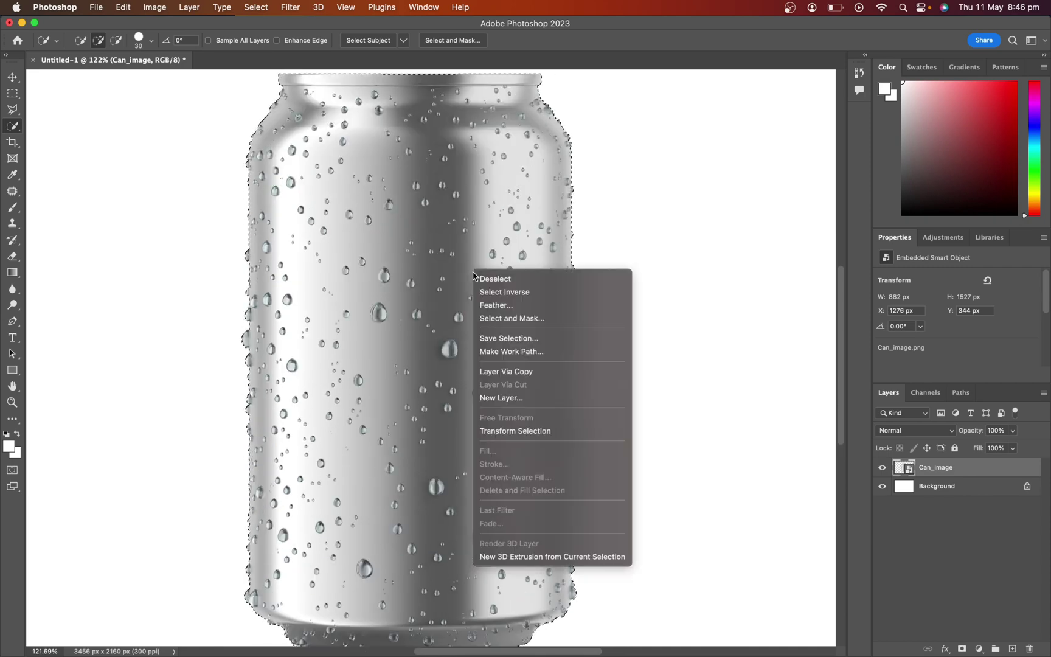
pyautogui.click(497, 373)
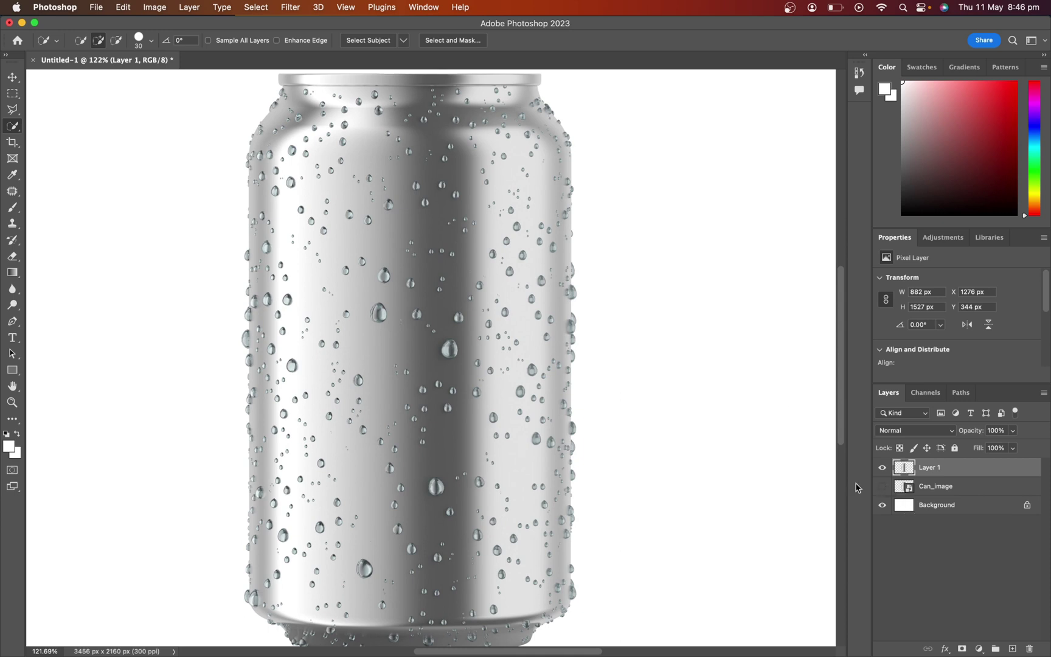
pyautogui.scroll(2, 720, 441)
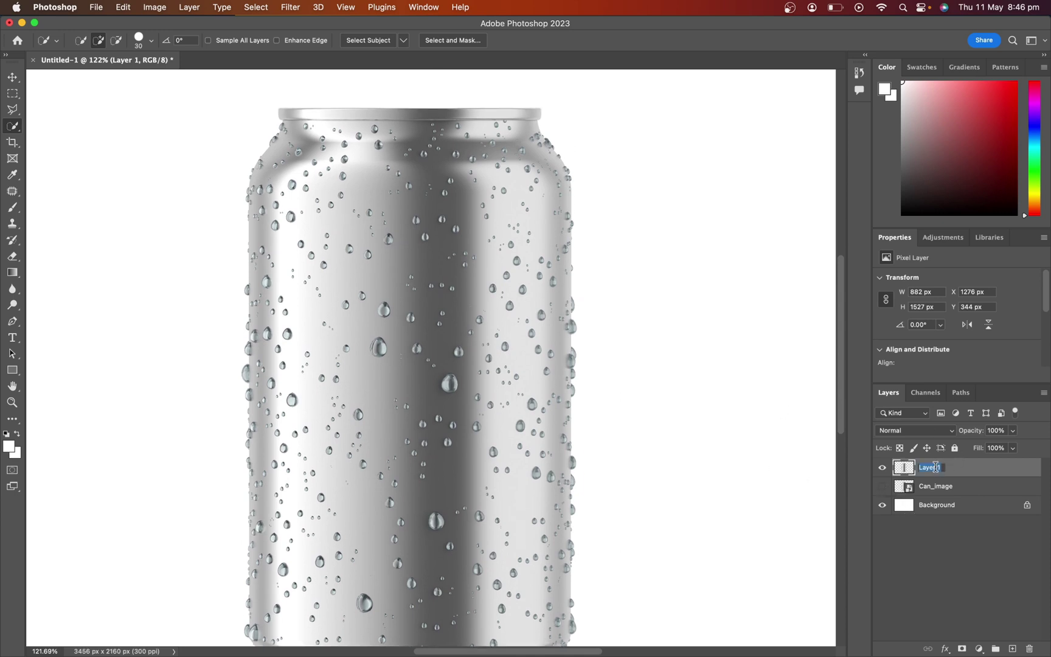
pyautogui.write('Can')
pyautogui.press('Return')
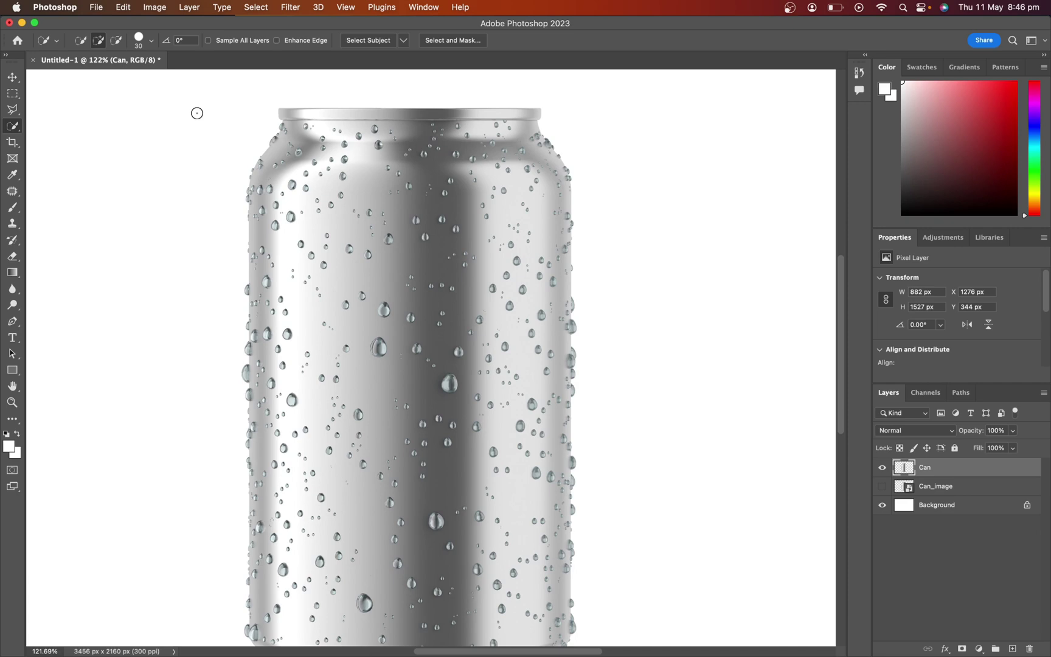
# Select the can body, trimming off the rim with a straight Polygonal Lasso edge.
pyautogui.click(316, 270)
pyautogui.scroll(4, 316, 270)
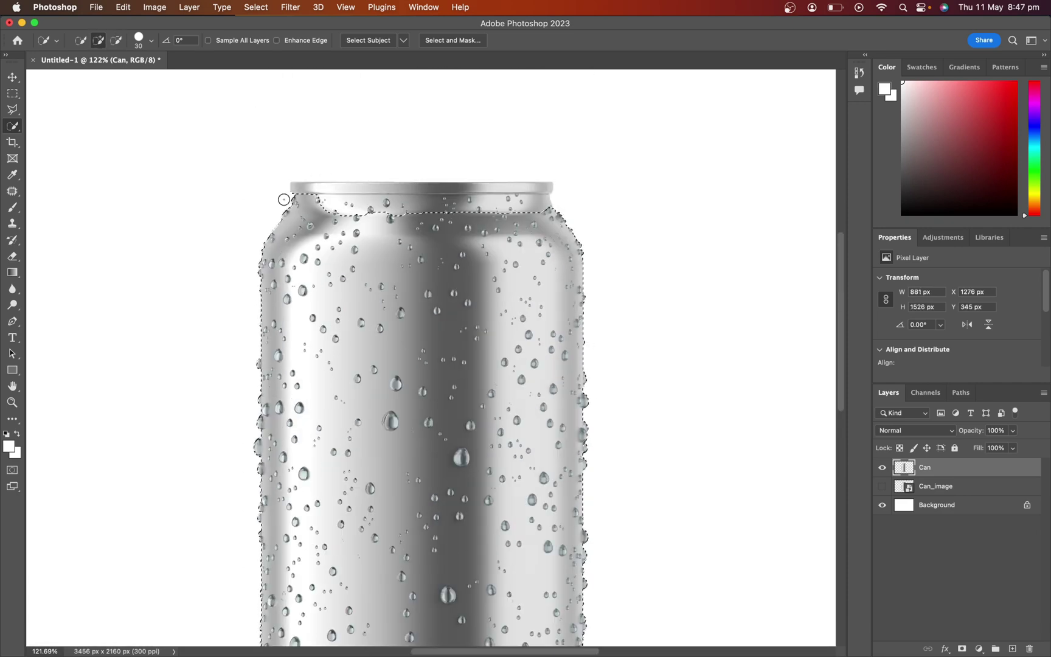
pyautogui.moveTo(283, 199)
pyautogui.mouseDown()
pyautogui.moveTo(426, 201)
pyautogui.moveTo(444, 188)
pyautogui.mouseUp()
pyautogui.scroll(5, 445, 188)
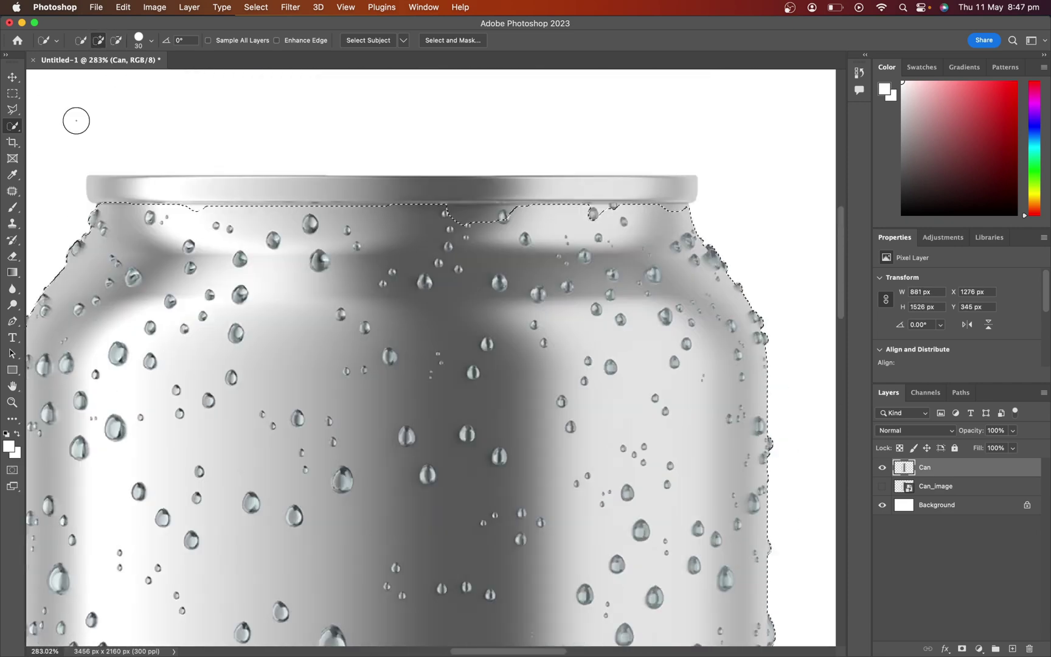
pyautogui.press('l')
pyautogui.click(140, 204)
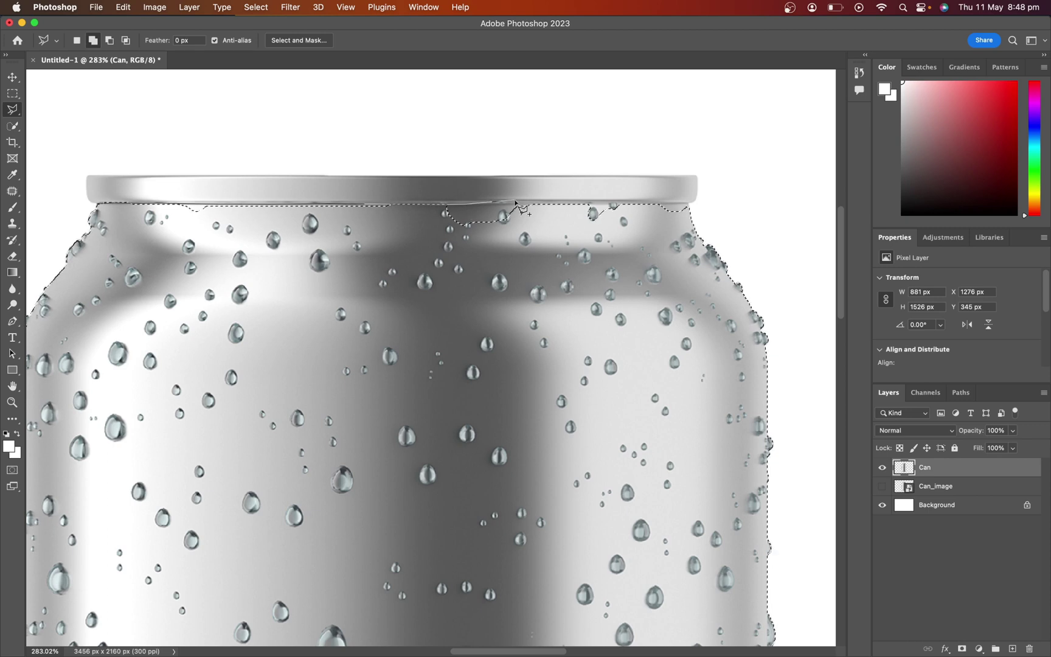
pyautogui.scroll(5, 110, 204)
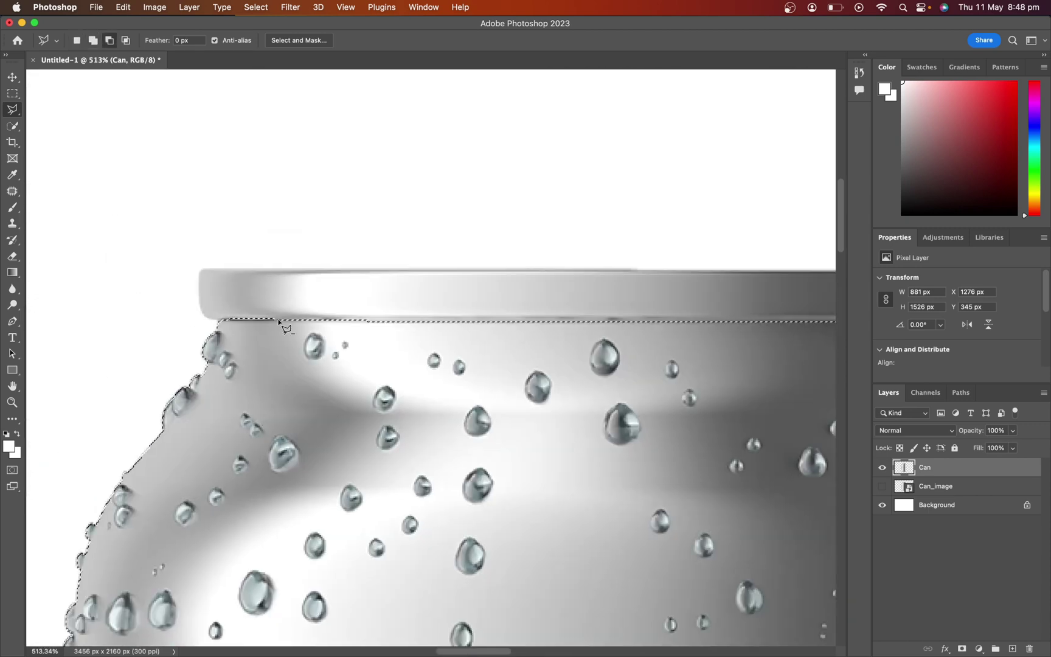
pyautogui.scroll(-7, 479, 375)
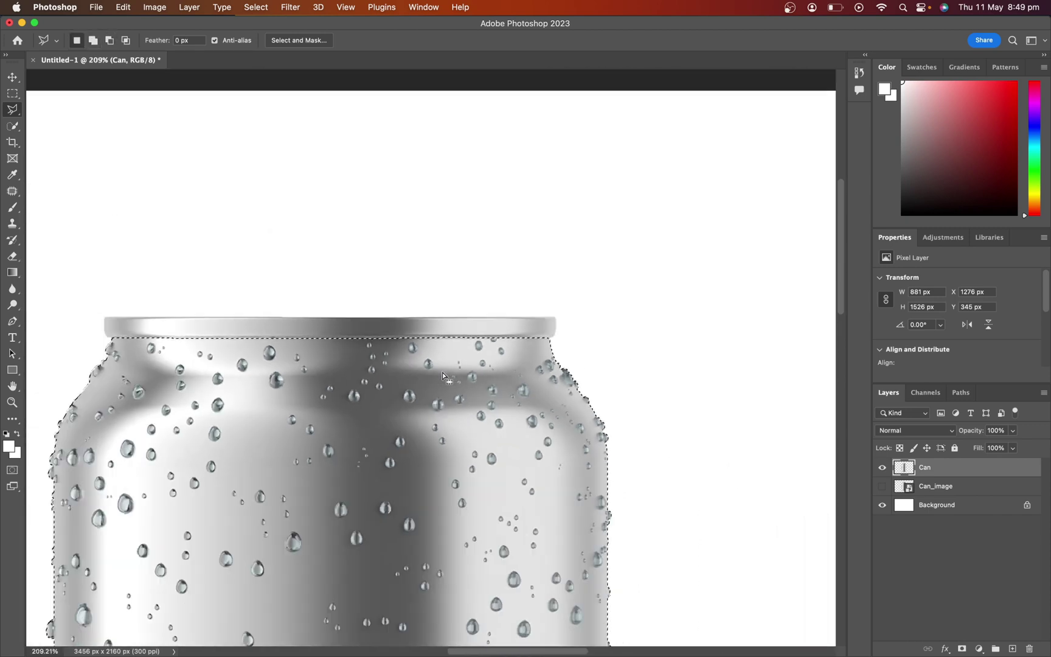
pyautogui.scroll(-4, 443, 372)
# Copy the body selection to a new layer named Can Body.
pyautogui.rightClick(429, 329)
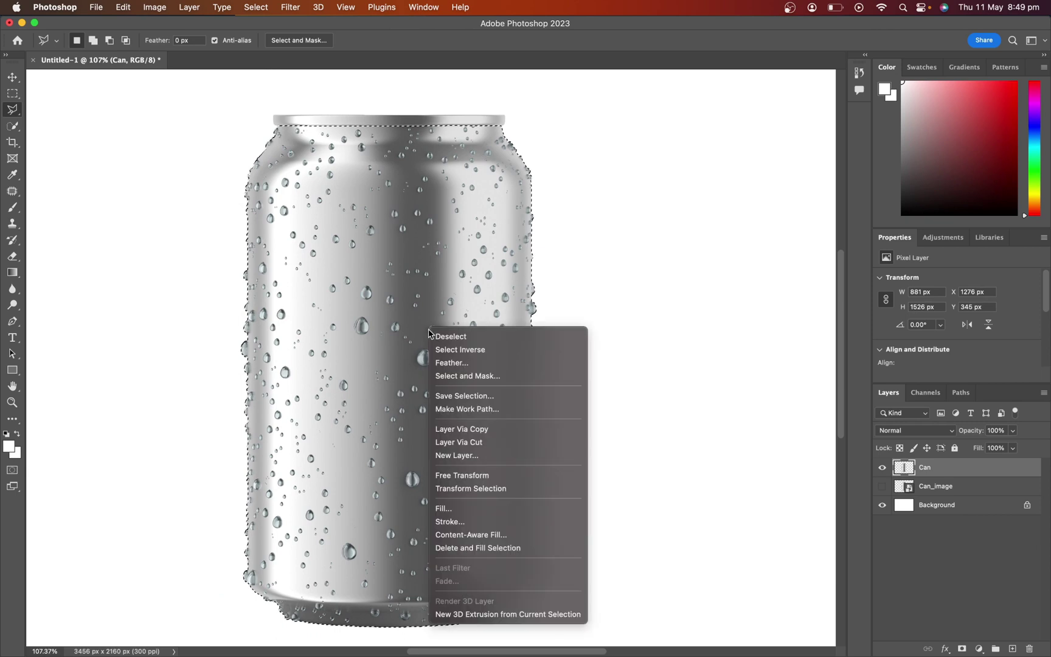
pyautogui.click(448, 430)
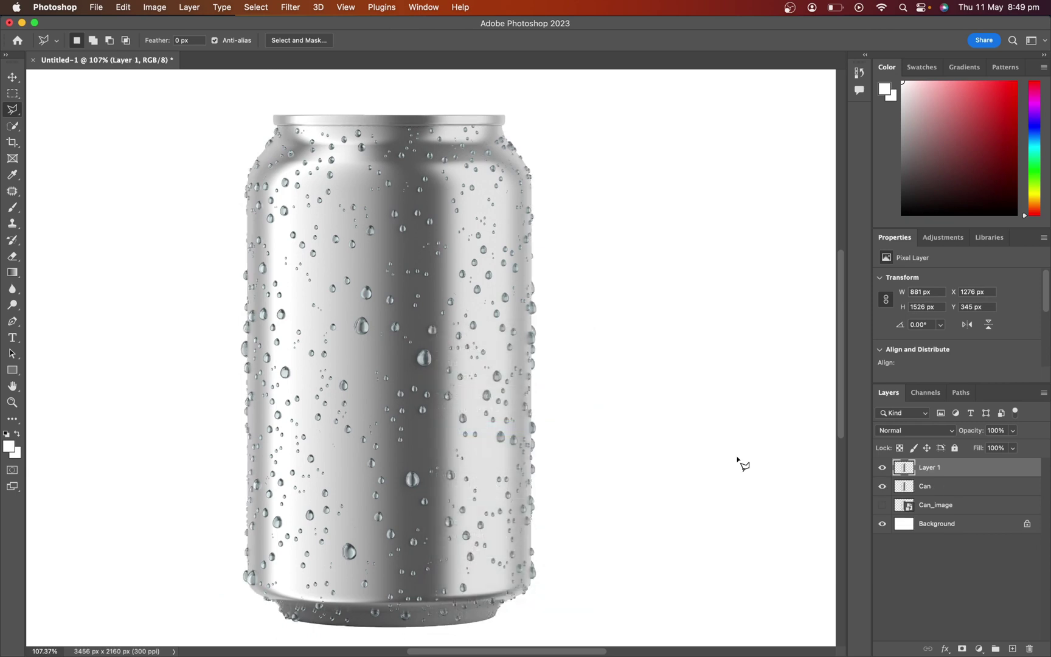
pyautogui.write('Can Body')
pyautogui.press('Return')
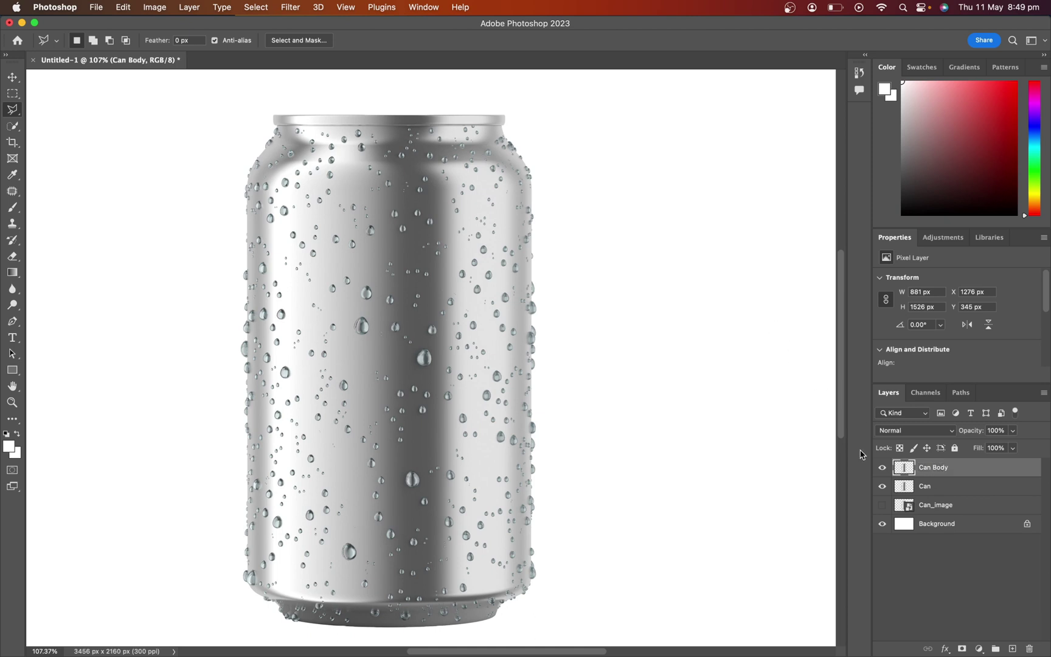
# Select the can's rim on the Can layer, refining its edges with the Lasso.
pyautogui.click(906, 492)
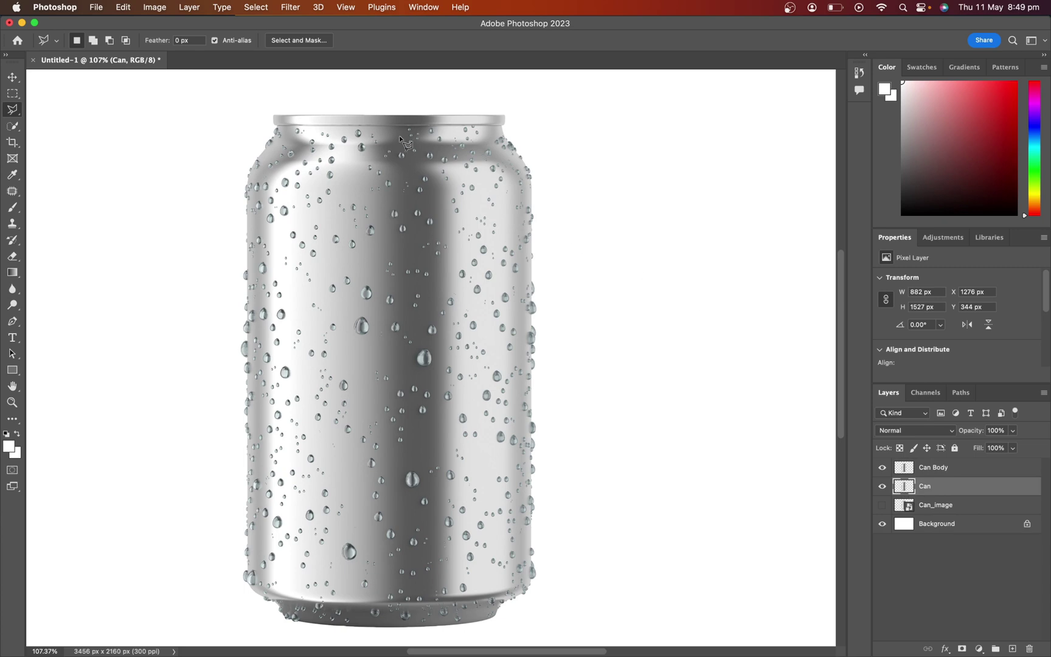
pyautogui.scroll(5, 327, 103)
pyautogui.press('w')
pyautogui.moveTo(197, 209)
pyautogui.mouseDown()
pyautogui.moveTo(370, 211)
pyautogui.moveTo(169, 325)
pyautogui.moveTo(183, 255)
pyautogui.moveTo(574, 242)
pyautogui.moveTo(246, 242)
pyautogui.moveTo(580, 237)
pyautogui.mouseUp()
pyautogui.scroll(5, 282, 323)
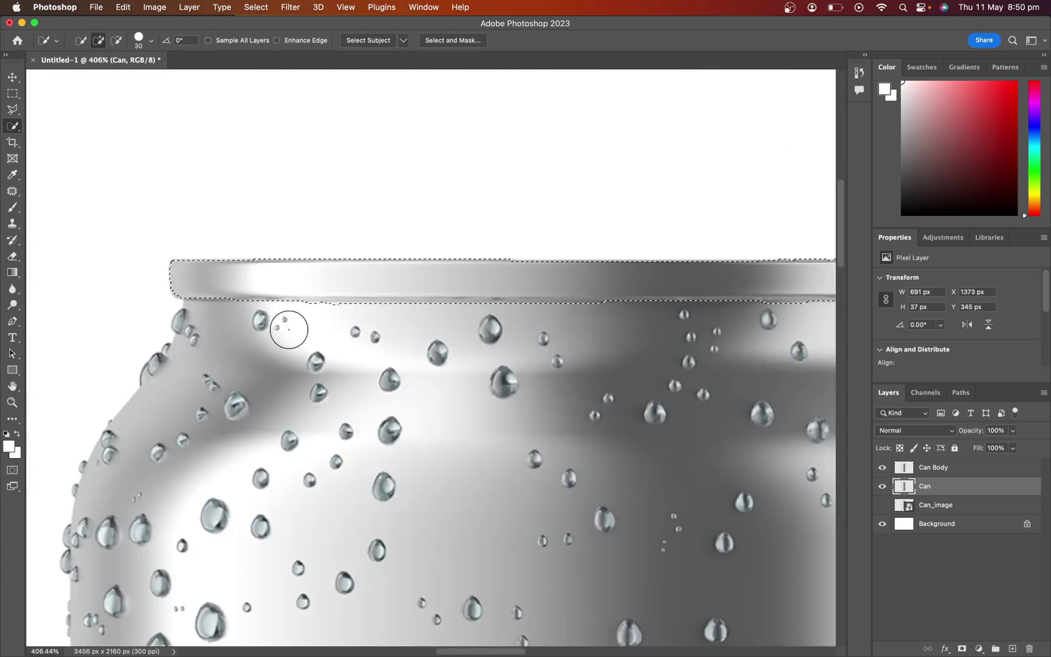
pyautogui.press('l')
pyautogui.moveTo(383, 304); pyautogui.dragTo(304, 303)
pyautogui.moveTo(185, 307)
pyautogui.mouseDown()
pyautogui.moveTo(174, 262)
pyautogui.moveTo(235, 302)
pyautogui.mouseUp()
pyautogui.hscroll(5, 235, 302)
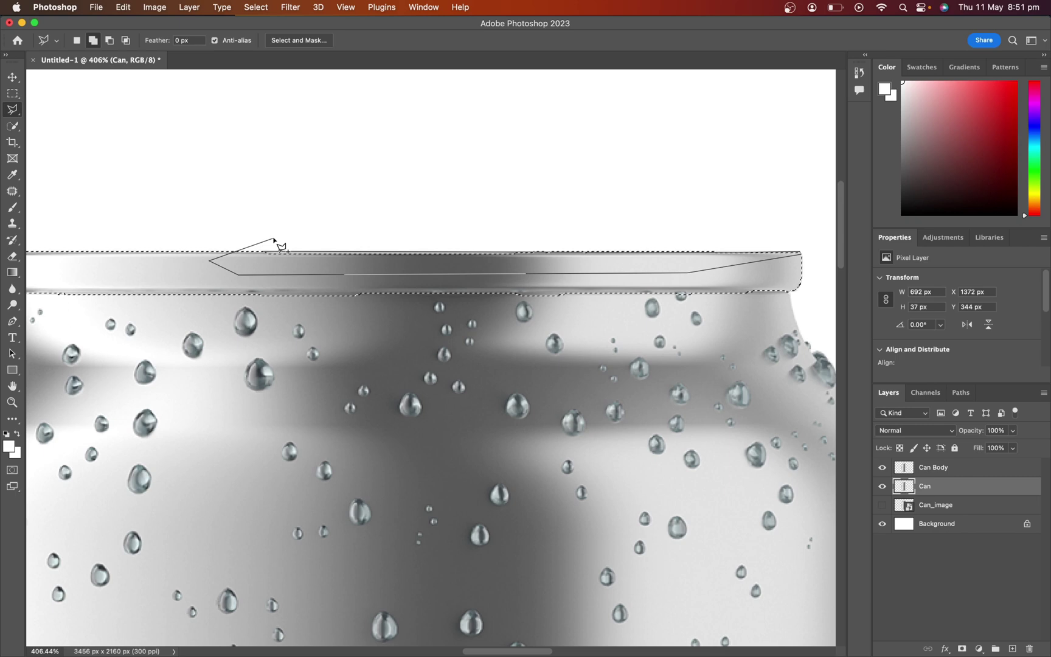
pyautogui.keyDown('alt'); pyautogui.click(572, 294); pyautogui.keyUp('alt')
pyautogui.hscroll(-10, 527, 318)
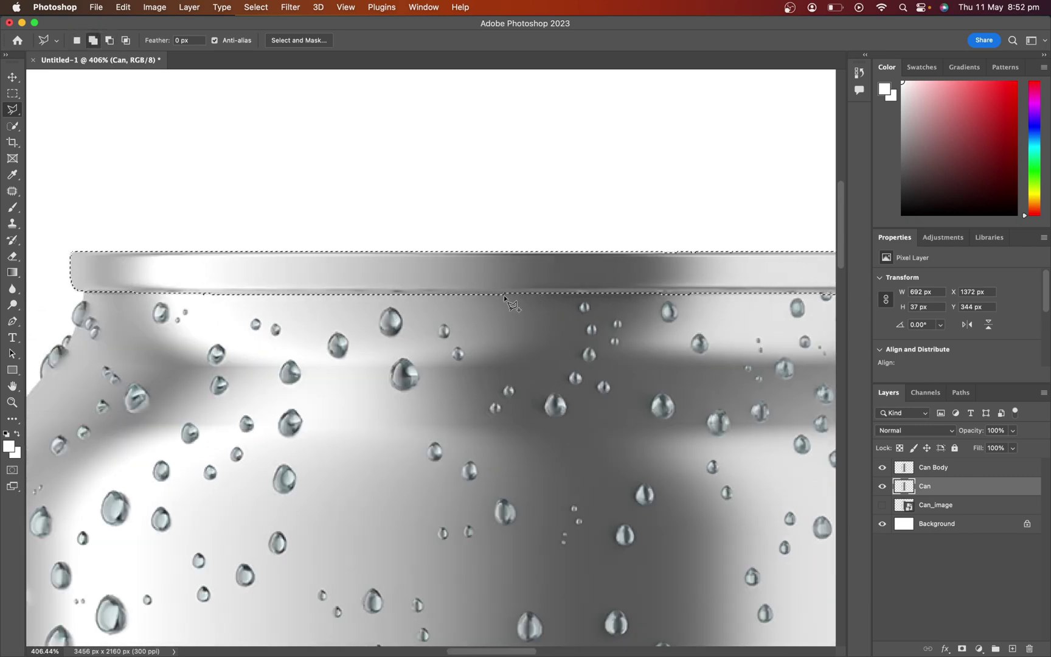
pyautogui.press('super+minus')
# Copy the rim to a new layer named Can top, placed above Can Body.
pyautogui.rightClick(516, 311)
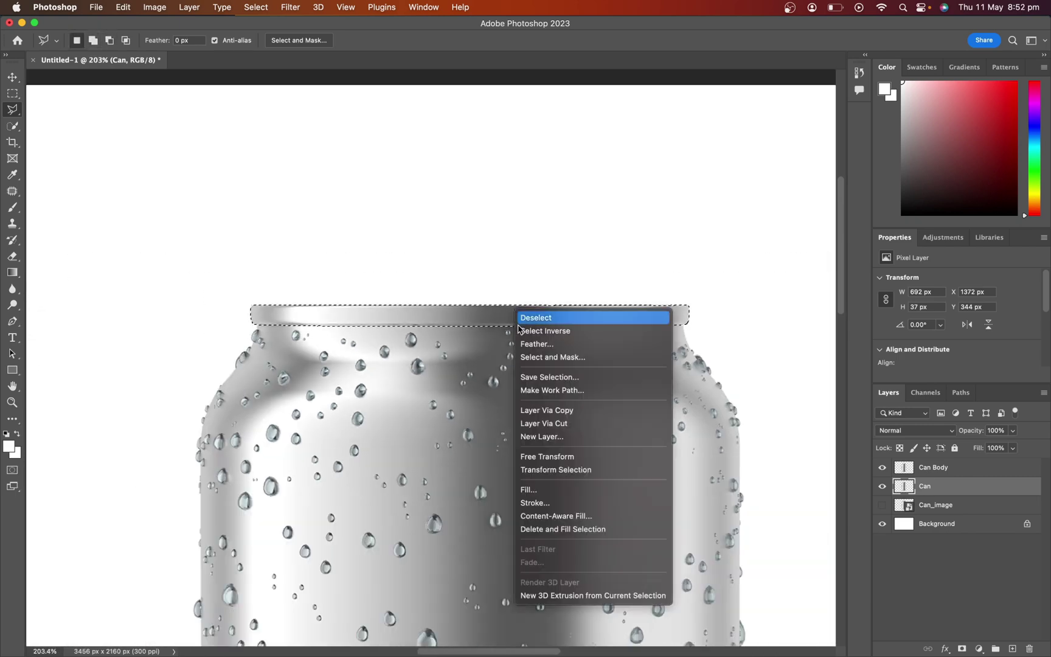
pyautogui.click(549, 412)
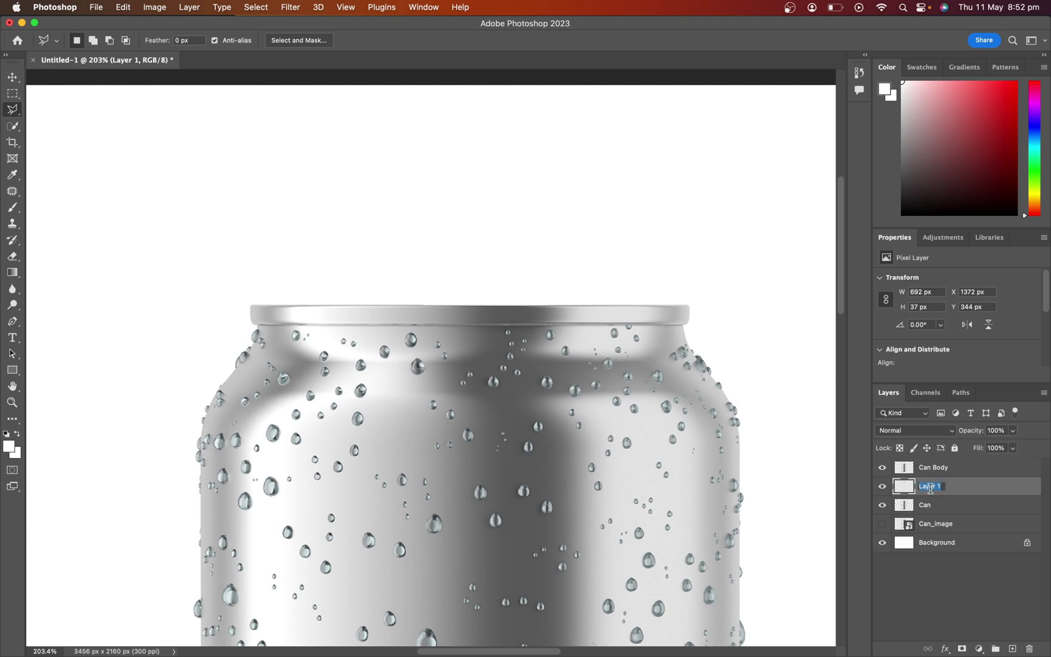
pyautogui.write('Can top')
pyautogui.press('Return')
pyautogui.moveTo(986, 490); pyautogui.dragTo(980, 469)
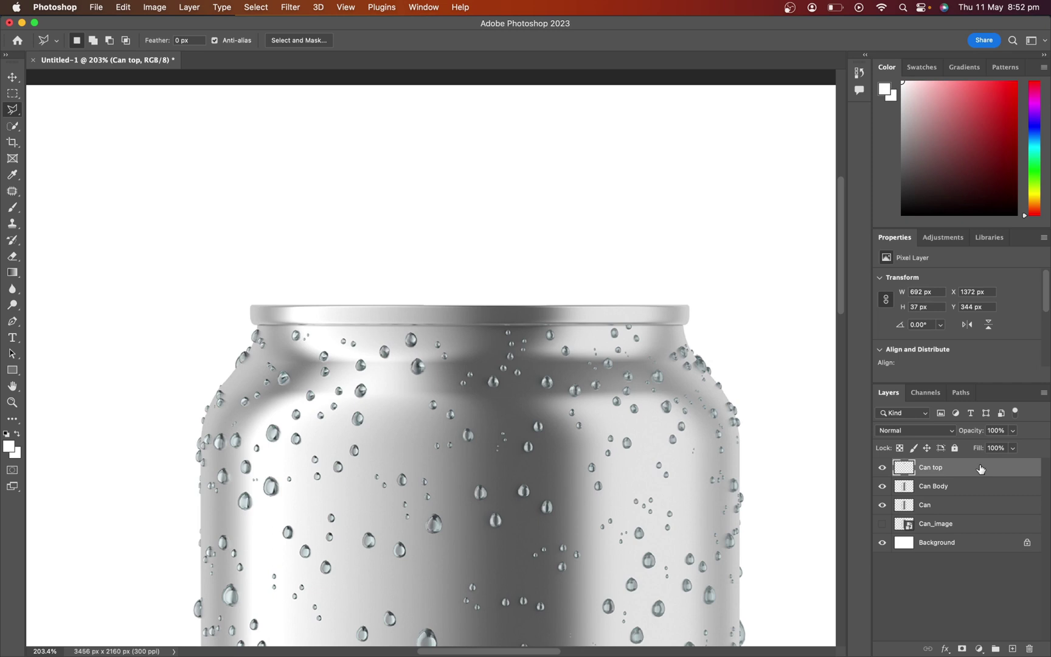
pyautogui.press('super+0')
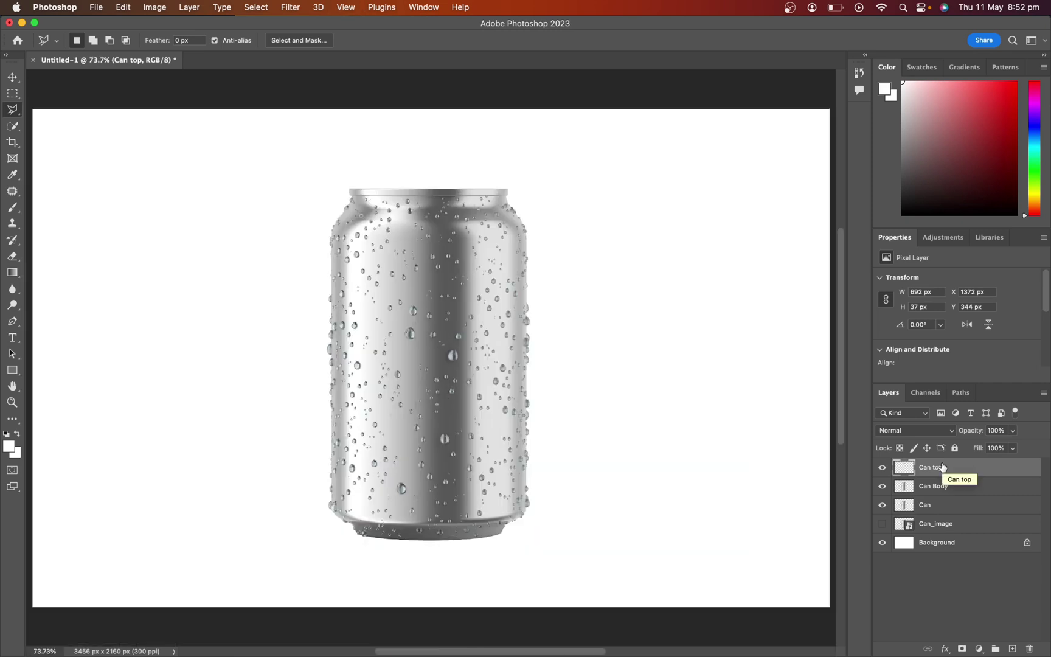
# Group the Can top, Can Body and Can layers into a group named Can.
pyautogui.click(952, 515)
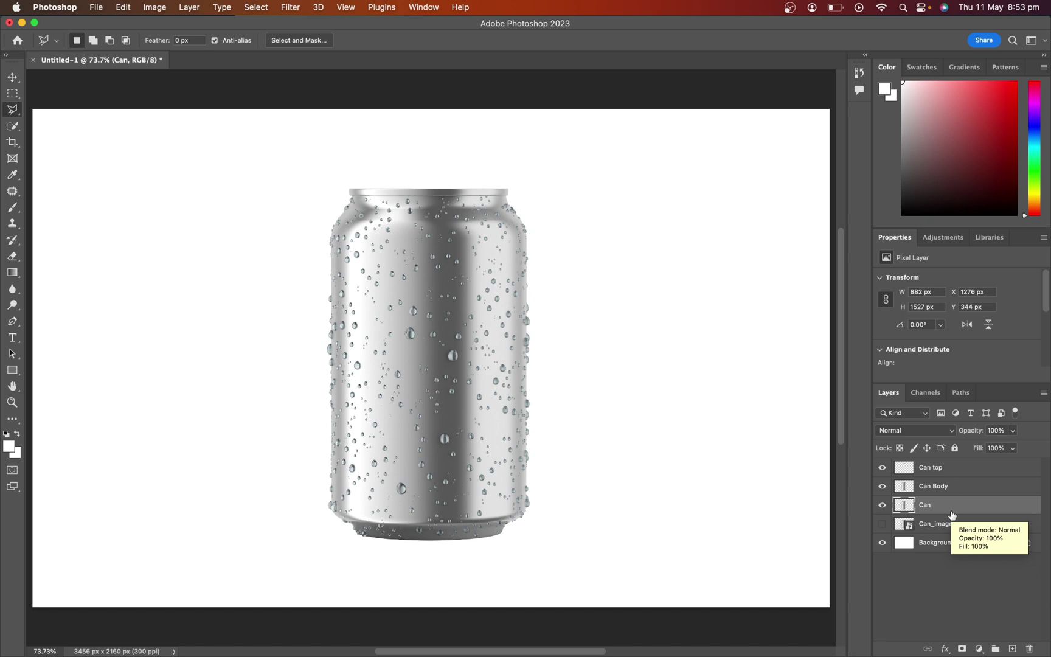
pyautogui.keyDown('shift'); pyautogui.click(958, 468); pyautogui.keyUp('shift')
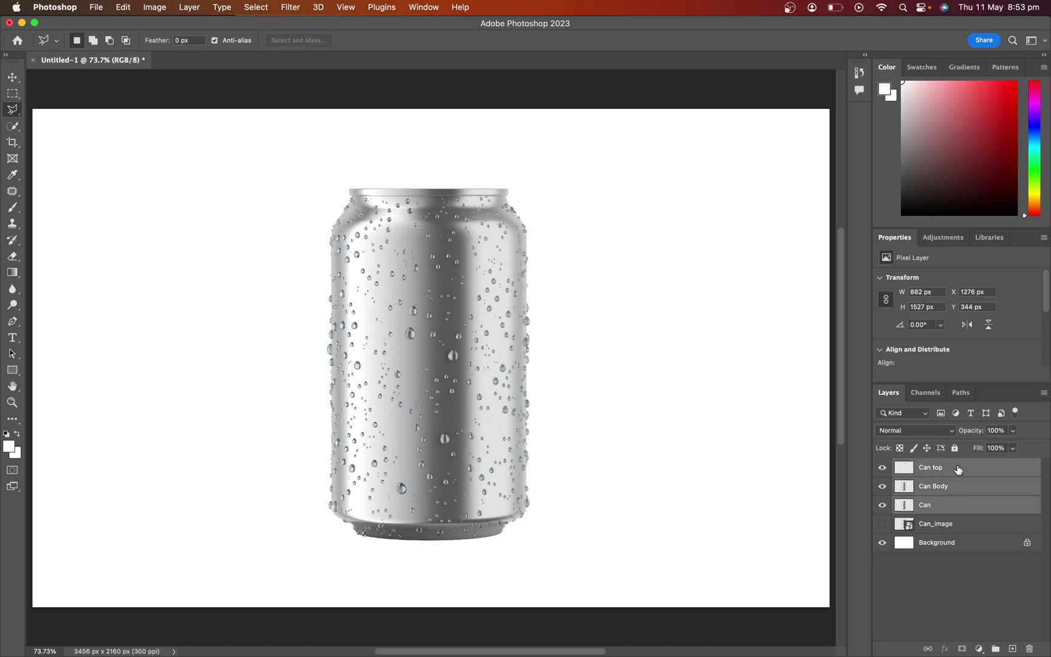
pyautogui.click(995, 649)
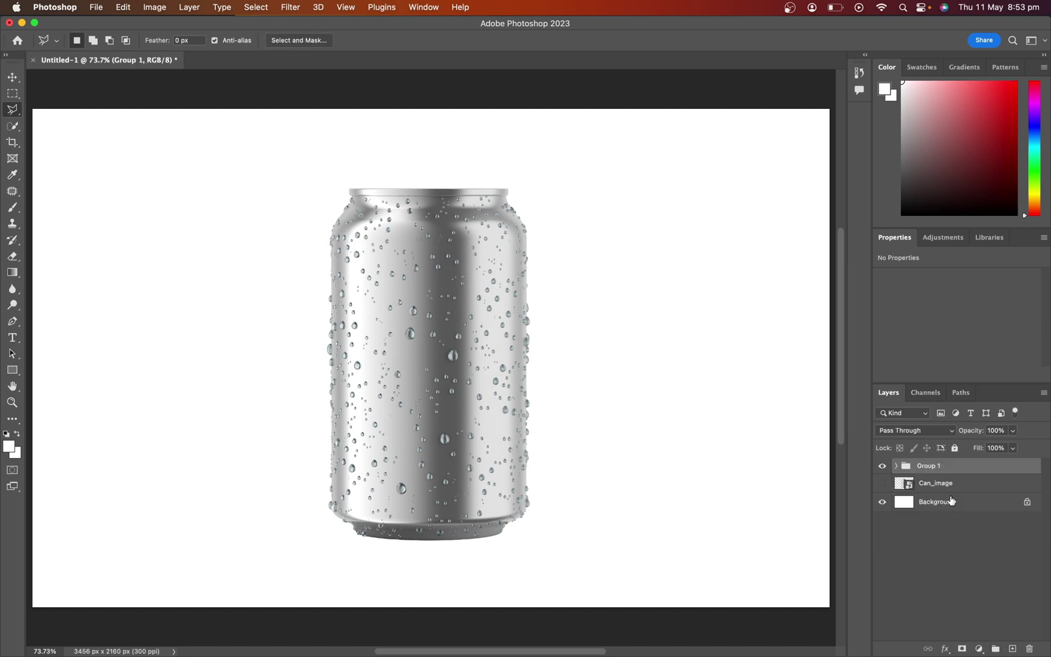
pyautogui.write('Can')
pyautogui.press('Return')
pyautogui.click(933, 541)
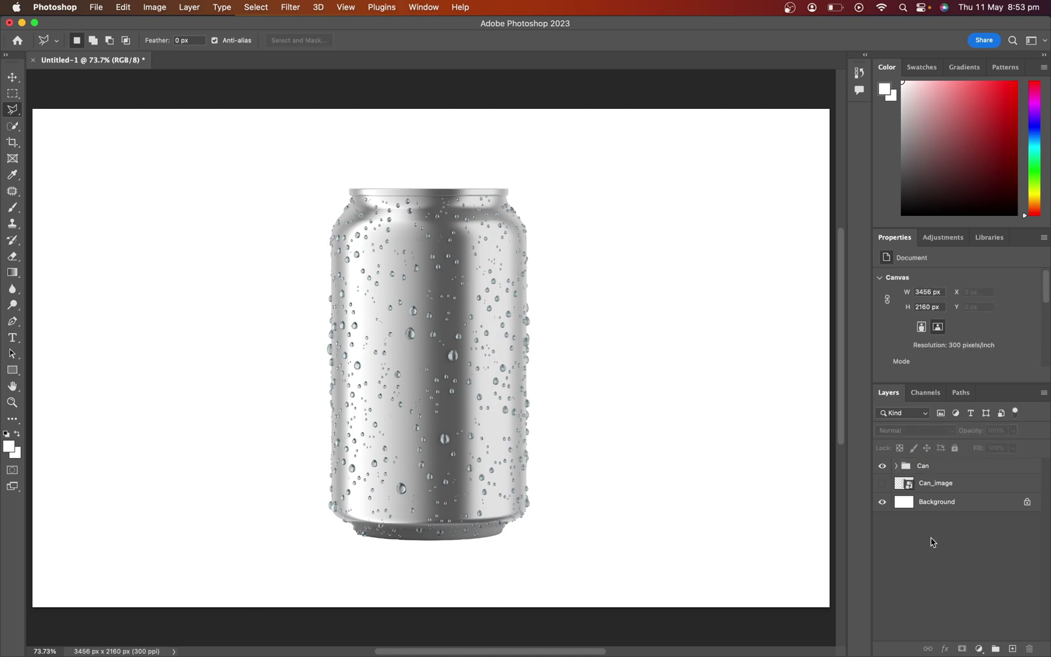
# Place Ice-Cube-Left, scale it down, and set it behind the can on its right.
pyautogui.click(391, 640)
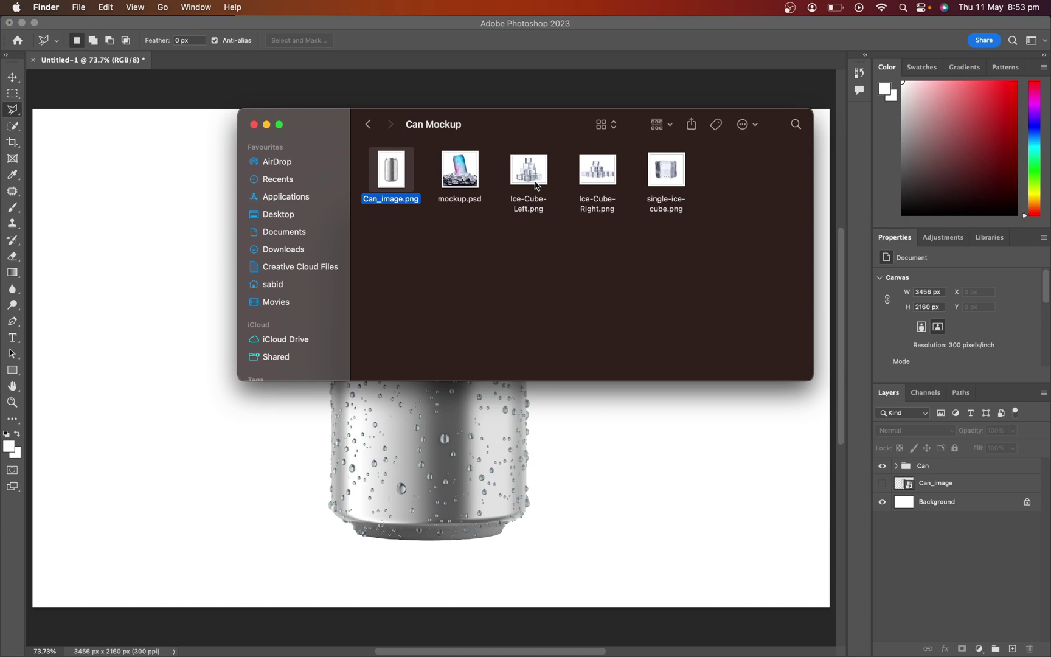
pyautogui.moveTo(535, 186); pyautogui.dragTo(584, 428)
pyautogui.click(615, 40)
pyautogui.press('v')
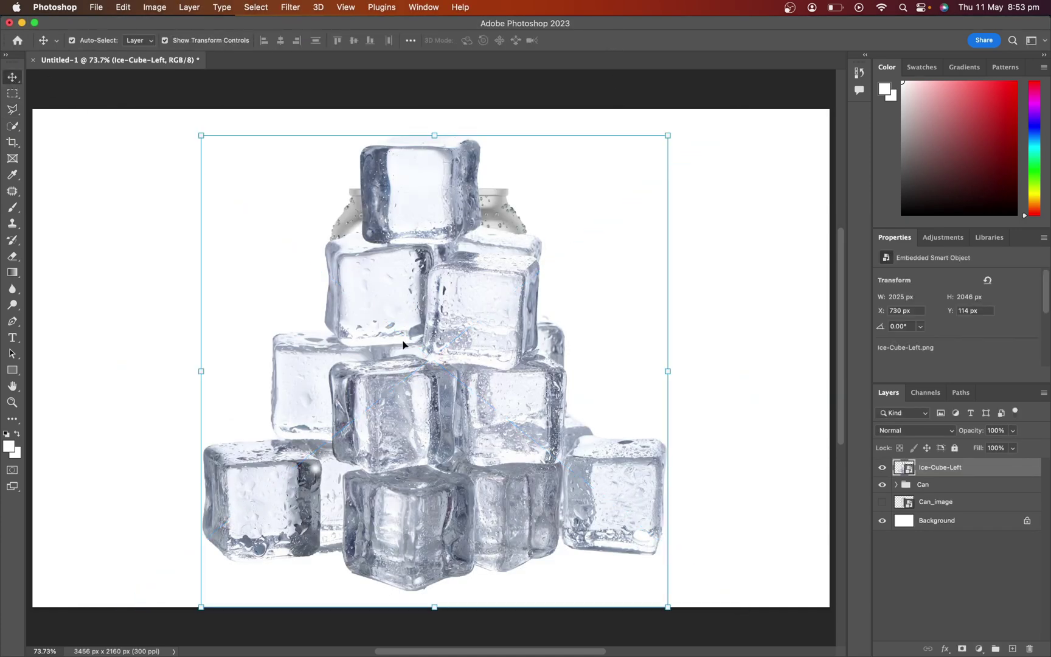
pyautogui.moveTo(201, 135); pyautogui.dragTo(467, 324)
pyautogui.moveTo(691, 510); pyautogui.dragTo(598, 413)
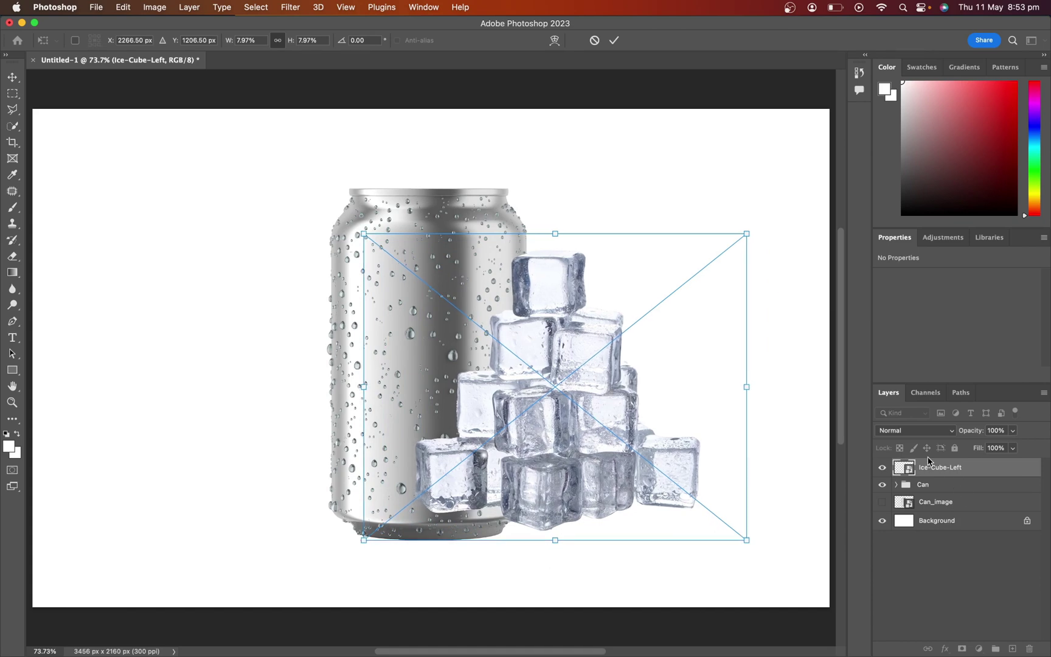
pyautogui.press('Return')
pyautogui.moveTo(929, 466); pyautogui.dragTo(929, 494)
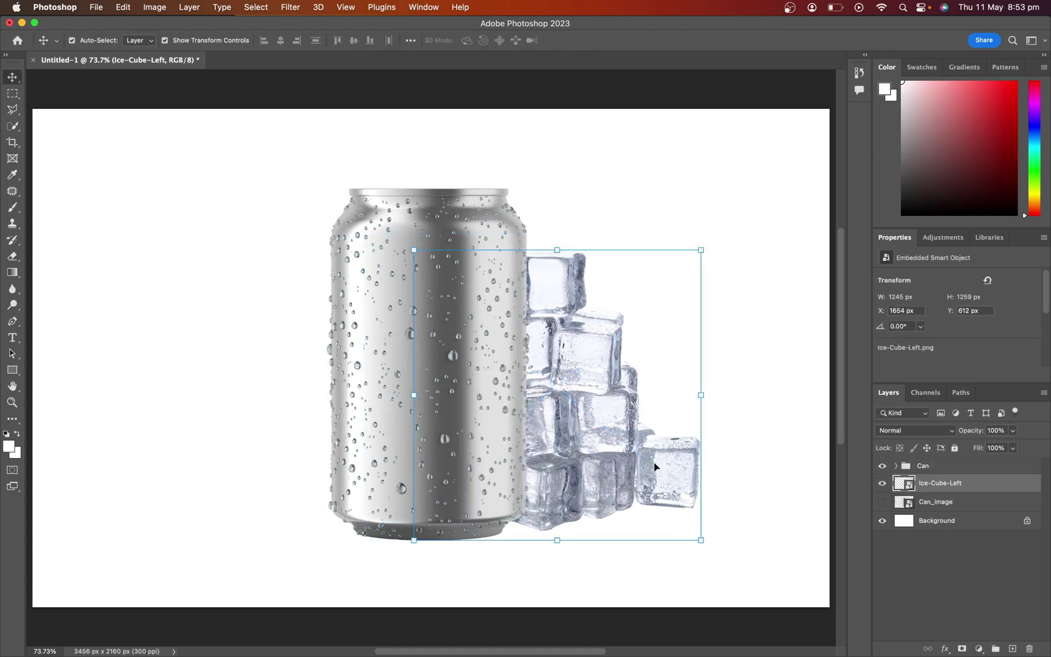
pyautogui.click(556, 594)
# Place Ice-Cube-Right, scale it down, and set it behind the can on its left.
pyautogui.click(394, 634)
pyautogui.moveTo(530, 170); pyautogui.dragTo(320, 444)
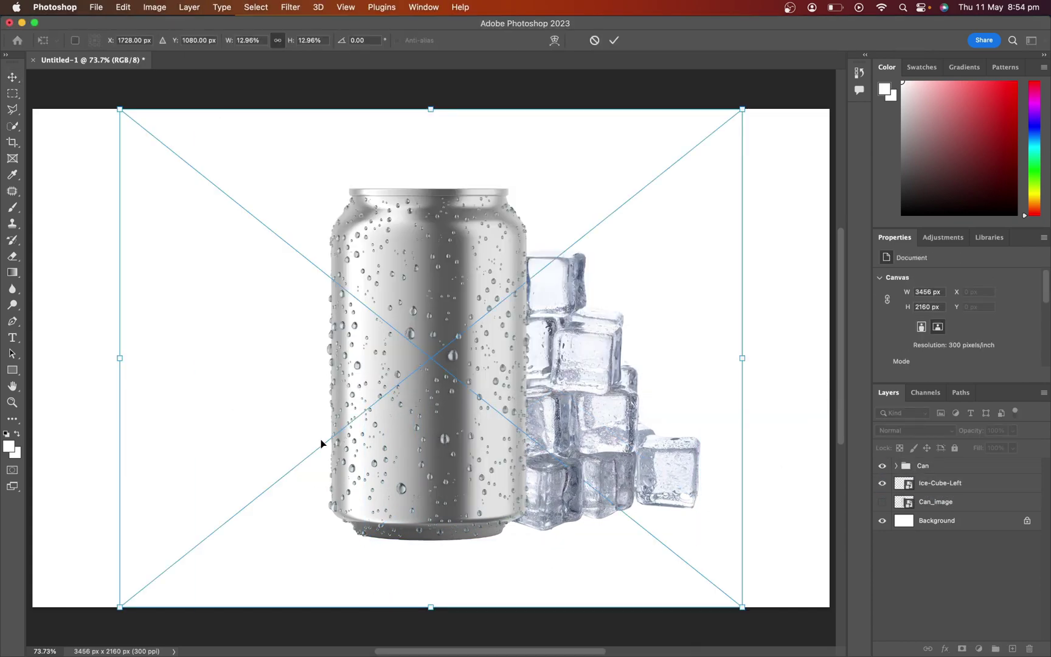
pyautogui.moveTo(664, 237); pyautogui.dragTo(617, 261)
pyautogui.moveTo(687, 134); pyautogui.dragTo(429, 340)
pyautogui.moveTo(231, 451); pyautogui.dragTo(313, 403)
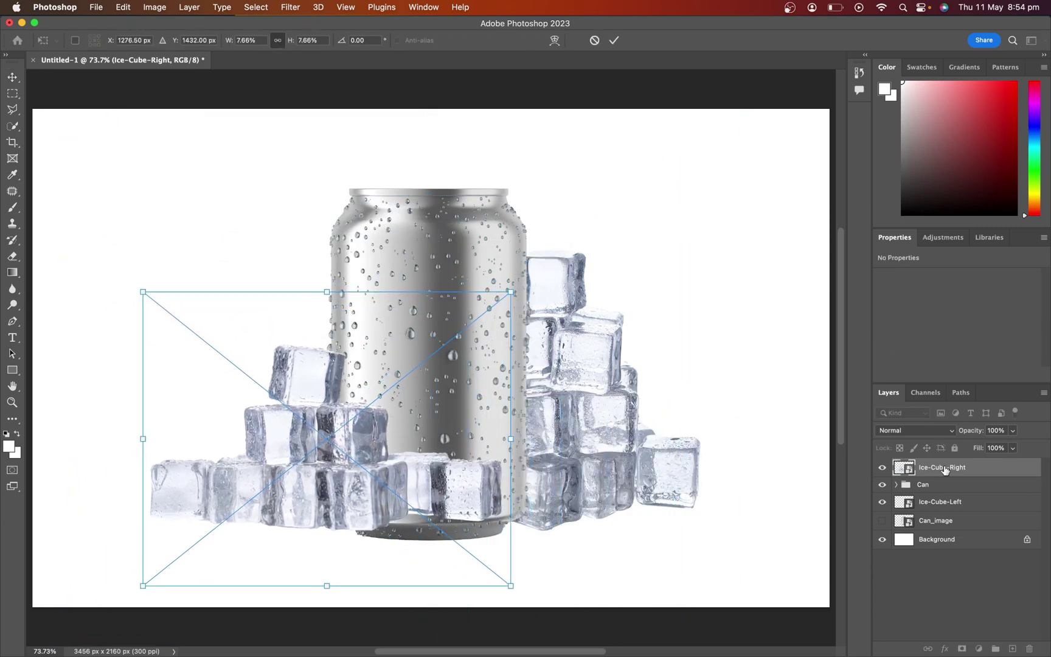
pyautogui.press('Return')
pyautogui.moveTo(945, 470); pyautogui.dragTo(942, 509)
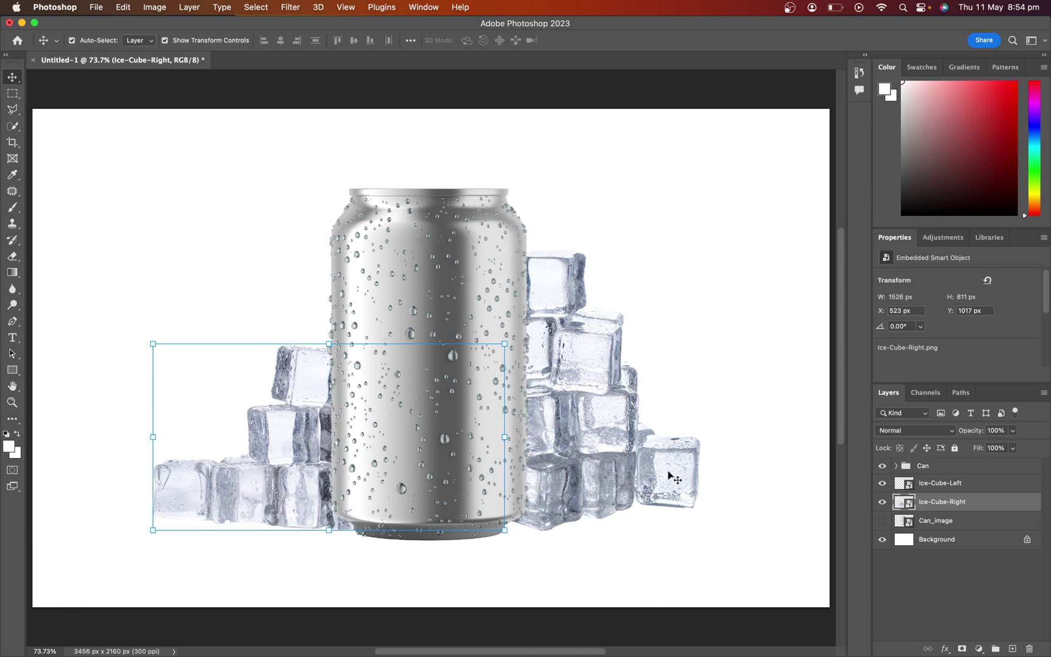
pyautogui.click(751, 485)
# Place single-ice-cube.png scaled down at the can's base, then duplicate it.
pyautogui.click(394, 633)
pyautogui.click(672, 176)
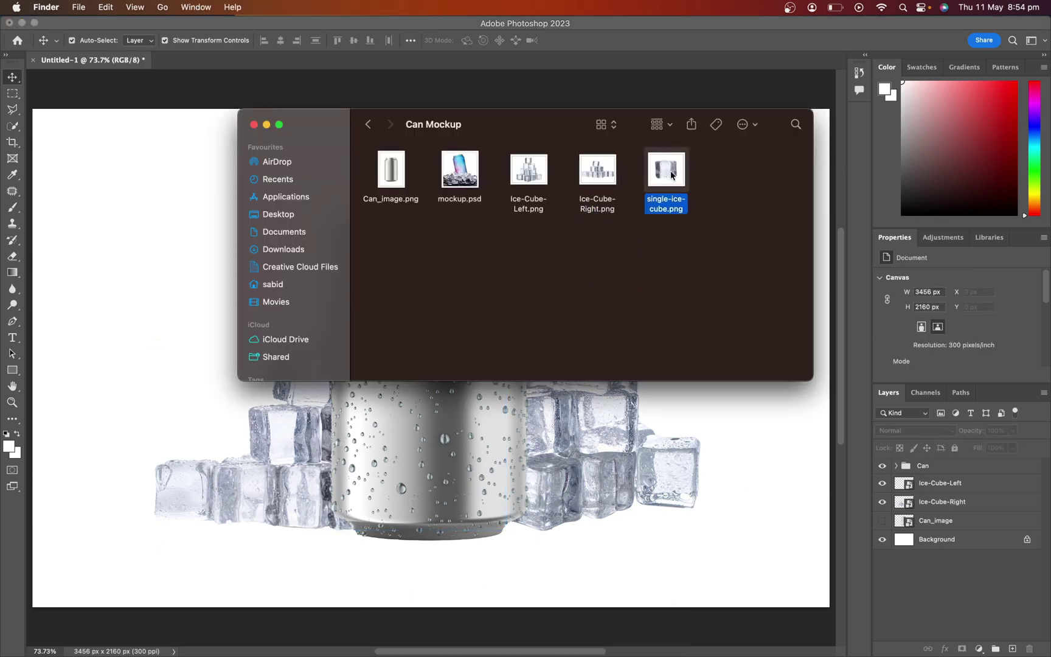
pyautogui.moveTo(671, 175); pyautogui.dragTo(429, 357)
pyautogui.moveTo(703, 110); pyautogui.dragTo(282, 494)
pyautogui.moveTo(205, 579); pyautogui.dragTo(496, 516)
pyautogui.press('Return')
pyautogui.press('super+j')
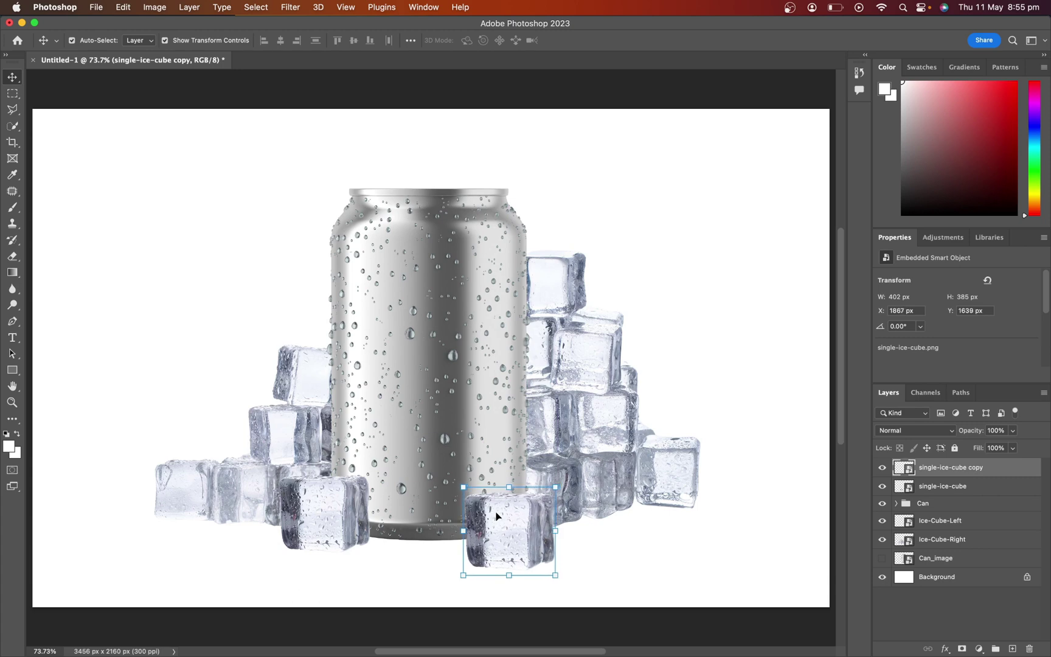
# Hide the four ice cube layers and expand the Can group.
pyautogui.click(937, 503)
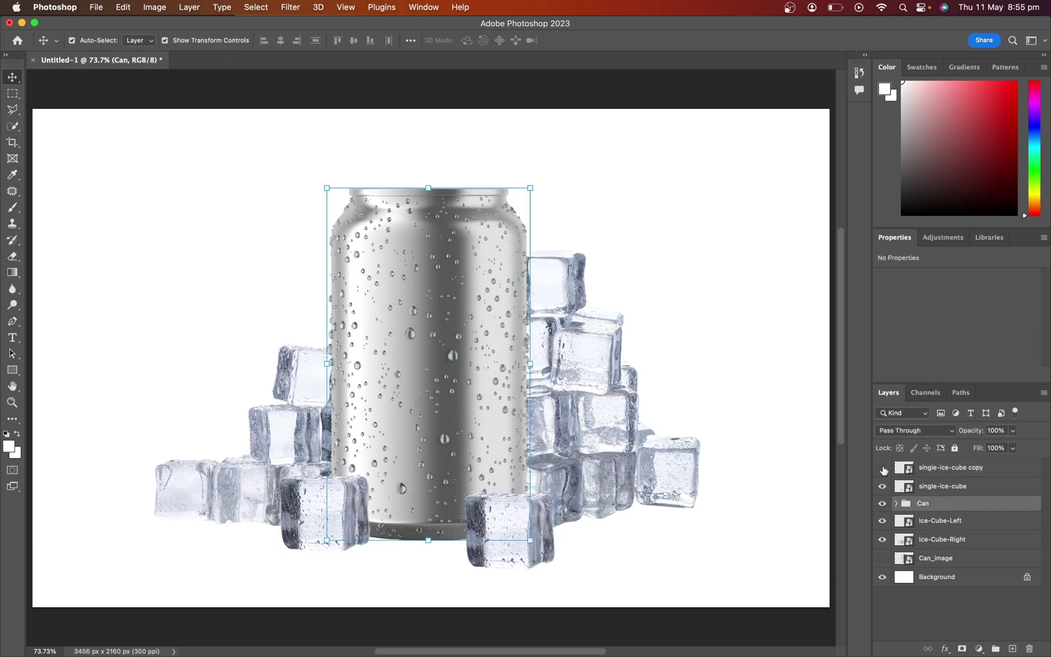
pyautogui.click(882, 467)
pyautogui.click(882, 485)
pyautogui.click(881, 520)
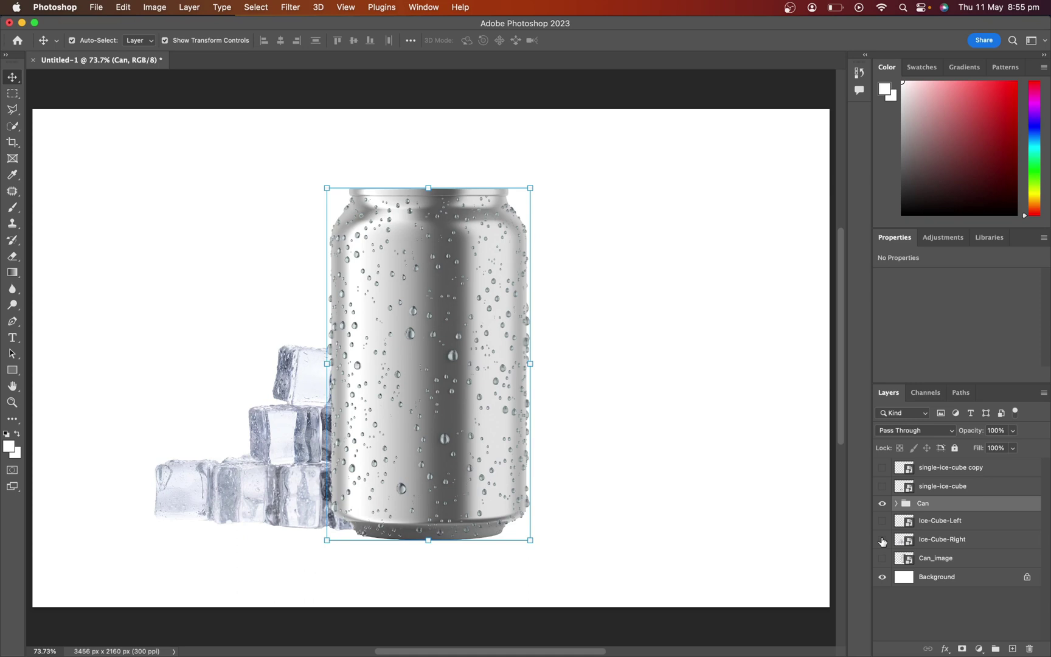
pyautogui.click(882, 539)
pyautogui.click(895, 504)
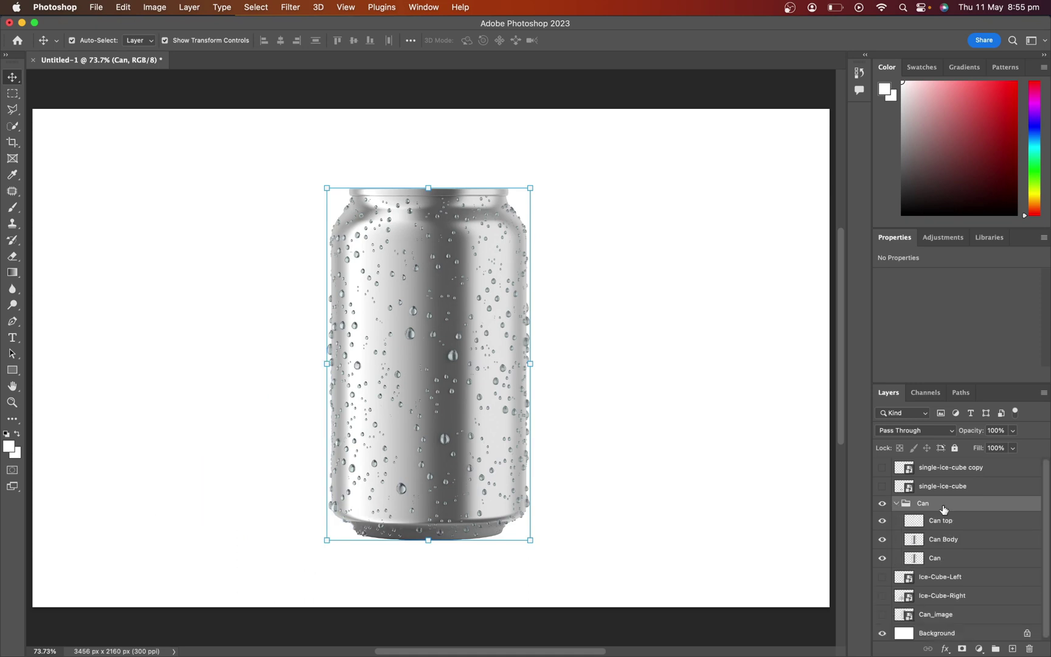
pyautogui.scroll(-1, 943, 509)
# Add a new layer named can shadow below the Can layer.
pyautogui.click(943, 559)
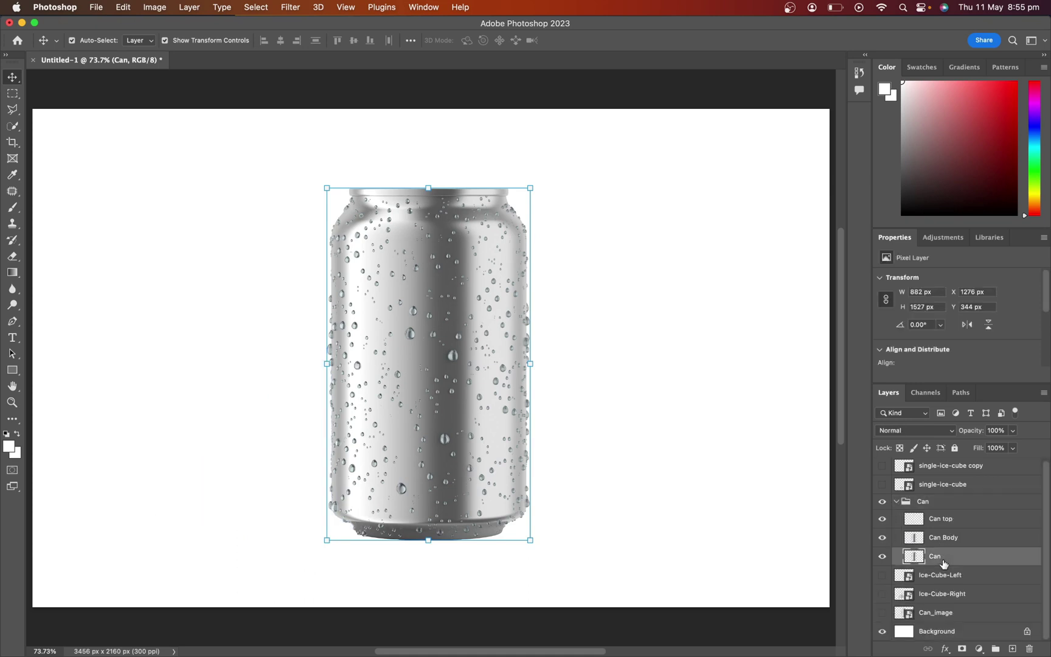
pyautogui.click(1012, 649)
pyautogui.moveTo(947, 558); pyautogui.dragTo(948, 581)
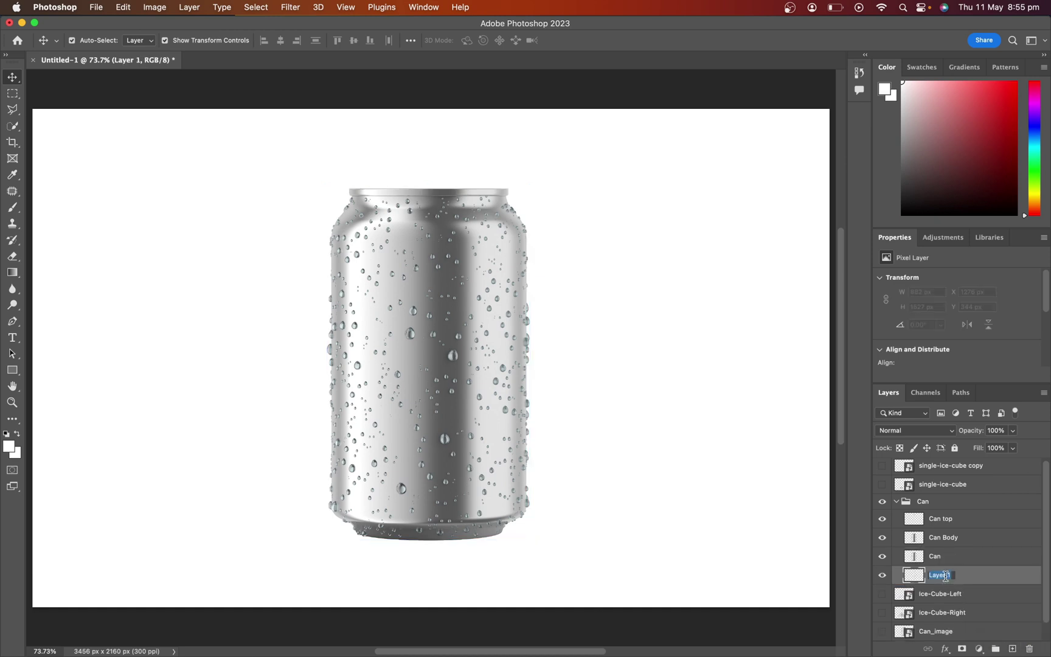
pyautogui.write('can shadow')
pyautogui.press('Return')
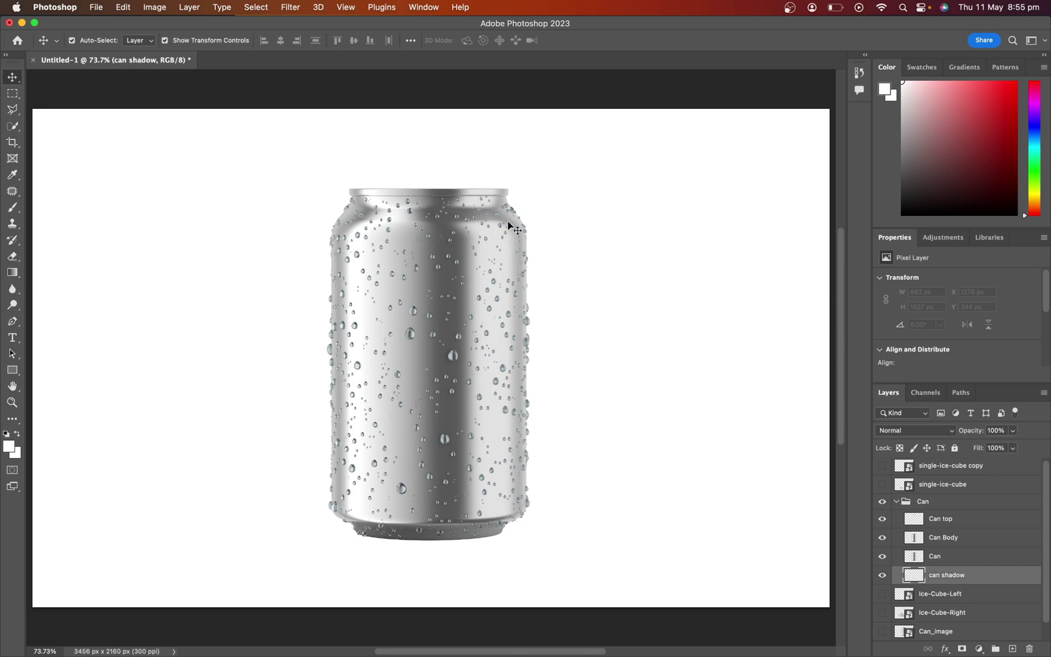
# Set the Pen tool to Shape mode with a #b4b4b4 grey fill.
pyautogui.click(12, 321)
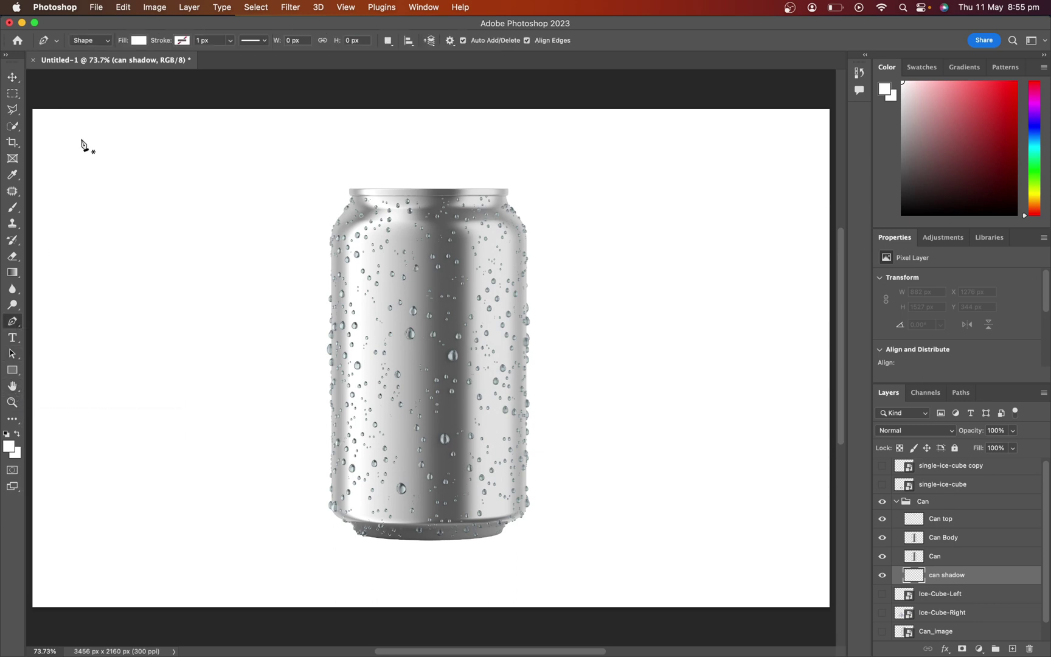
pyautogui.click(139, 41)
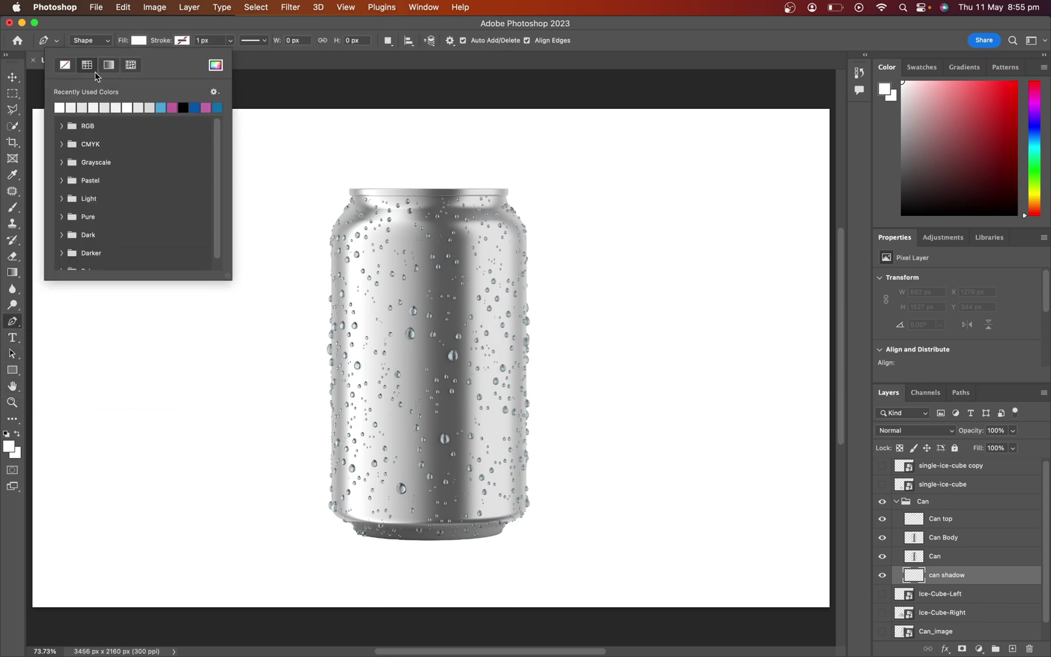
pyautogui.click(183, 108)
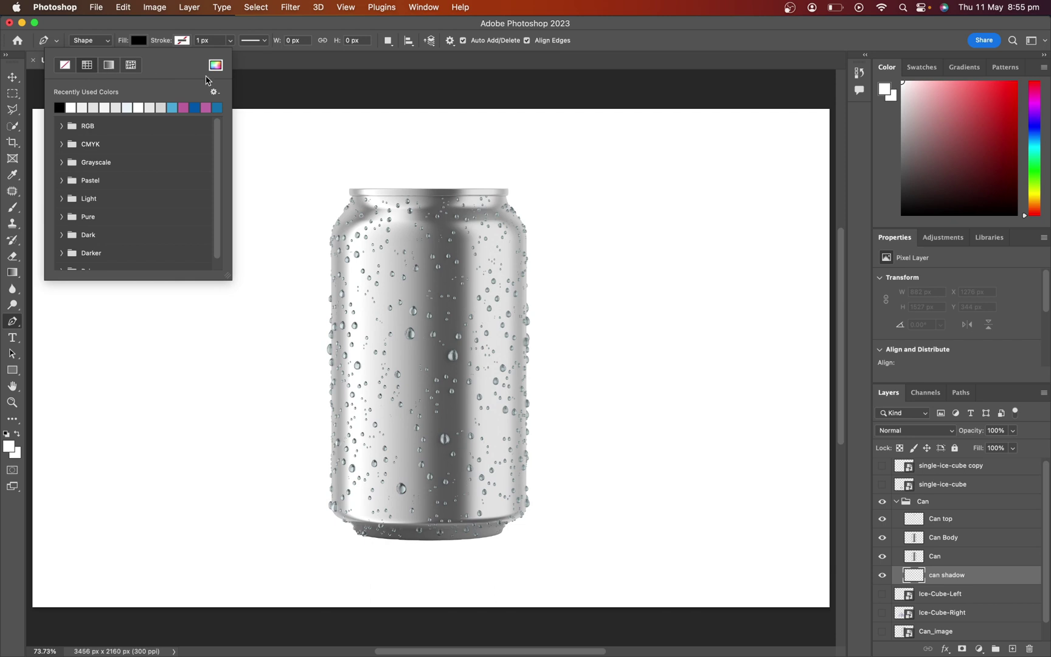
pyautogui.click(215, 65)
pyautogui.write('b4b4b4')
pyautogui.click(864, 226)
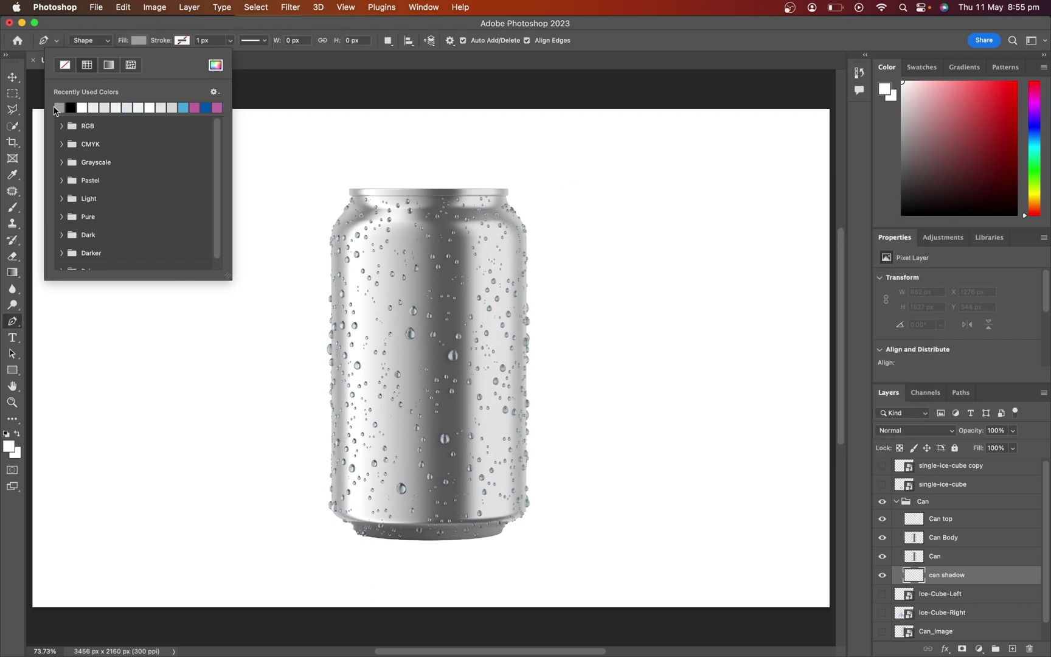
pyautogui.press('Return')
pyautogui.scroll(-3, 207, 257)
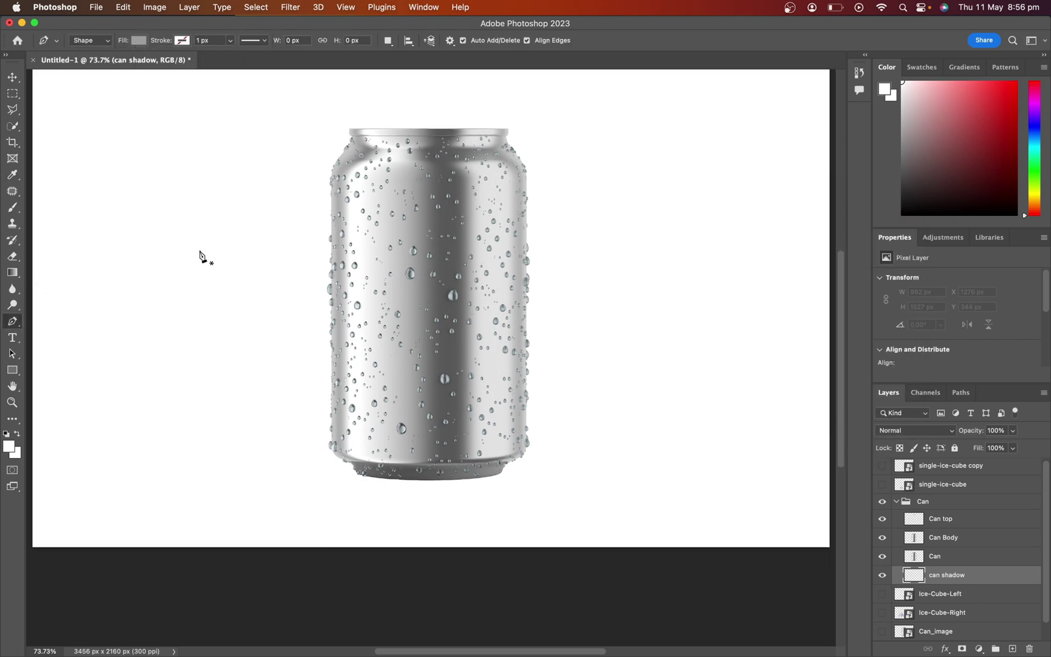
# Draw an elliptical shadow under the can's base and feather it to 21 px.
pyautogui.click(502, 472)
pyautogui.moveTo(359, 473); pyautogui.dragTo(328, 449)
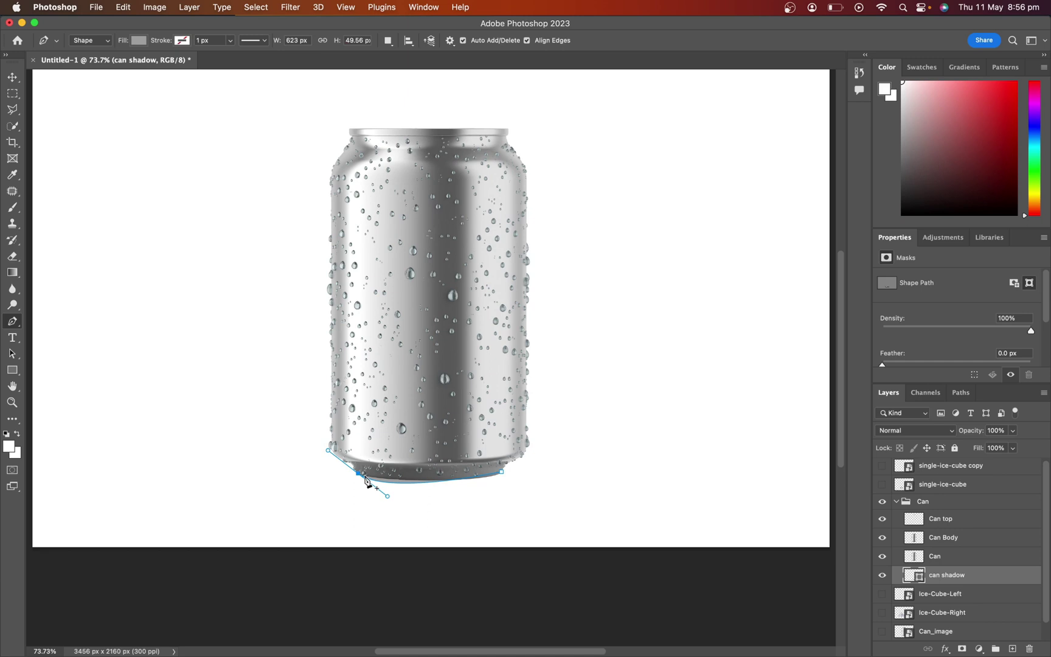
pyautogui.moveTo(502, 472); pyautogui.dragTo(416, 501)
pyautogui.moveTo(882, 364); pyautogui.dragTo(947, 364)
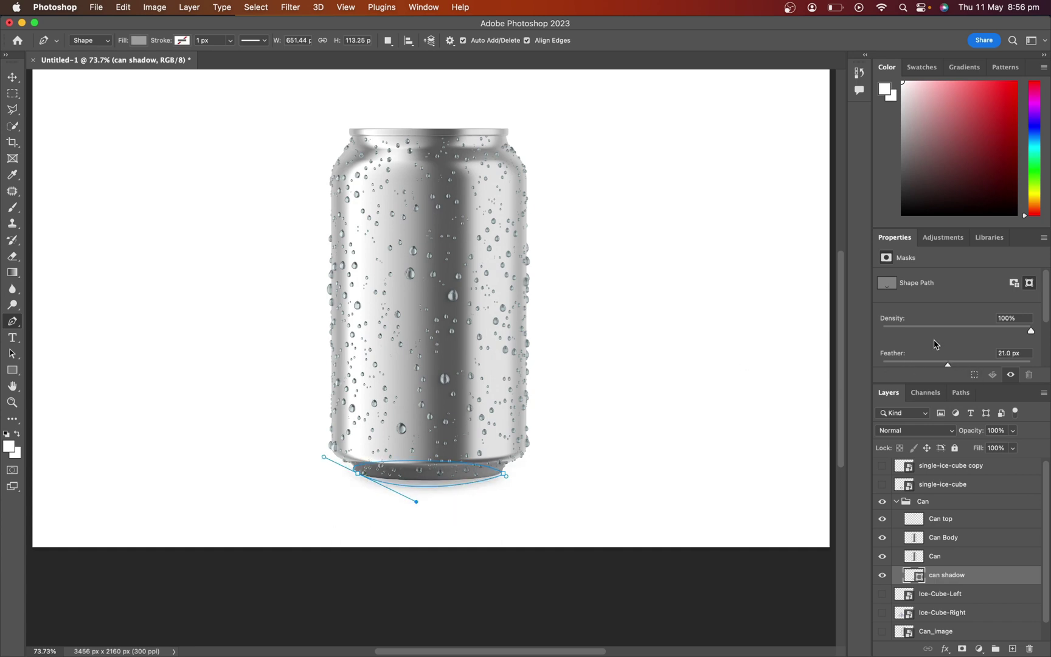
pyautogui.press('v')
pyautogui.click(590, 499)
# Collapse the Can group, show Ice-Cube-Left again, and hide the Can group.
pyautogui.click(893, 501)
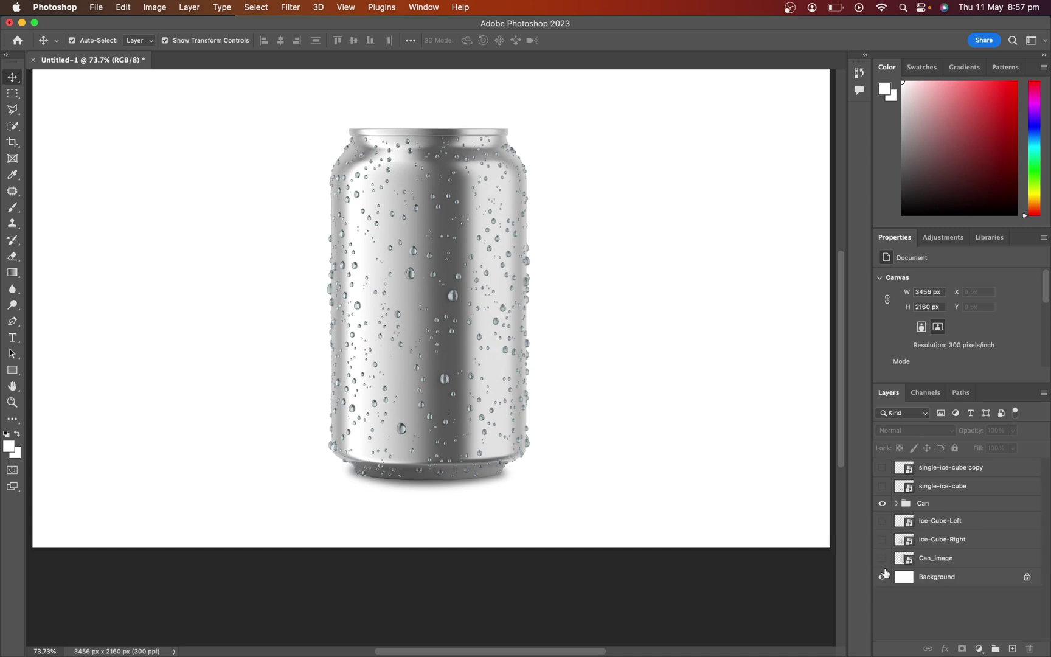
pyautogui.click(881, 522)
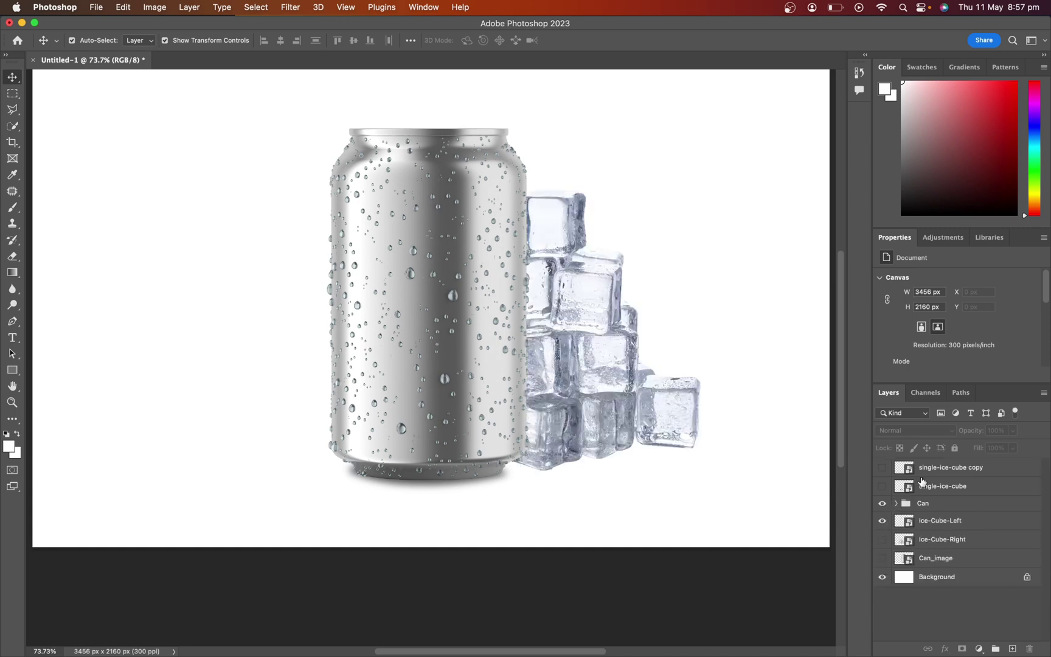
pyautogui.click(882, 503)
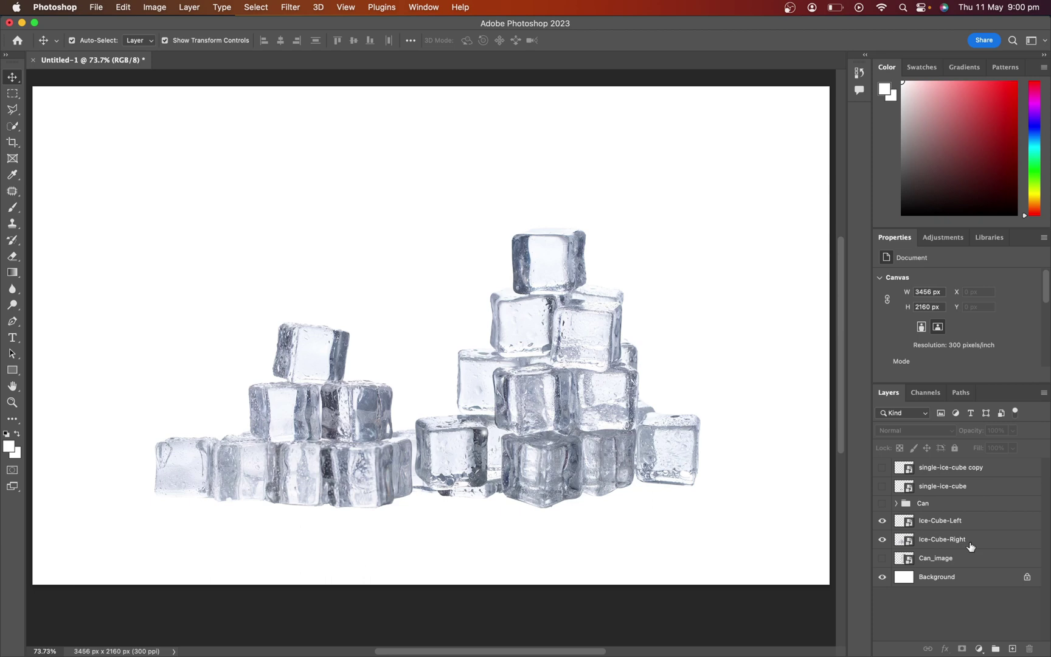
# Add a new empty layer named Ice Shadow above Can_image.
pyautogui.click(974, 563)
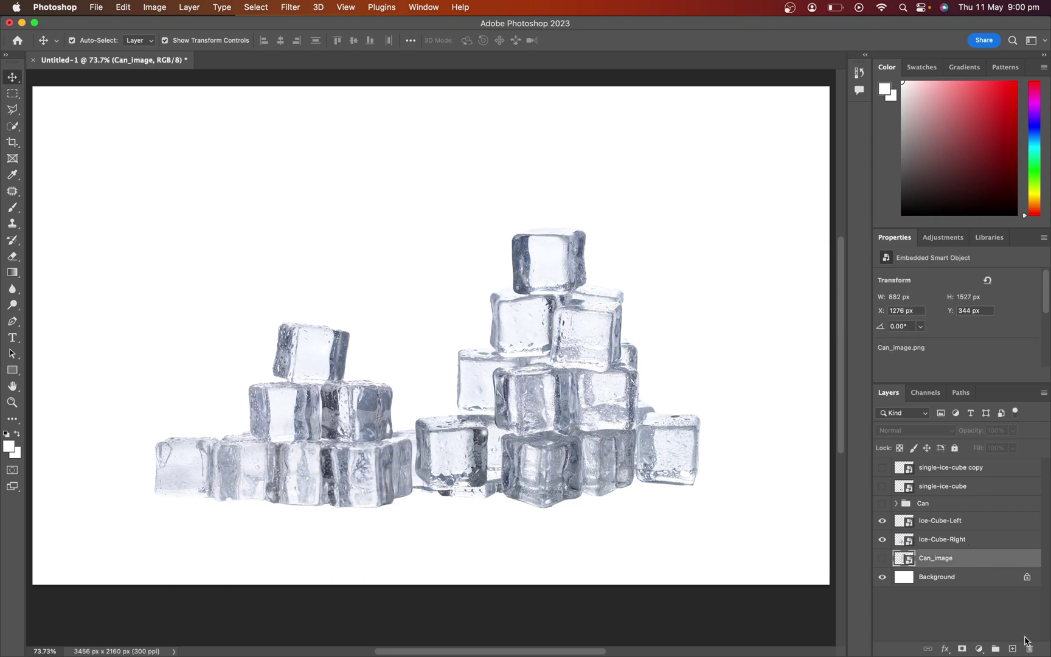
pyautogui.click(1012, 648)
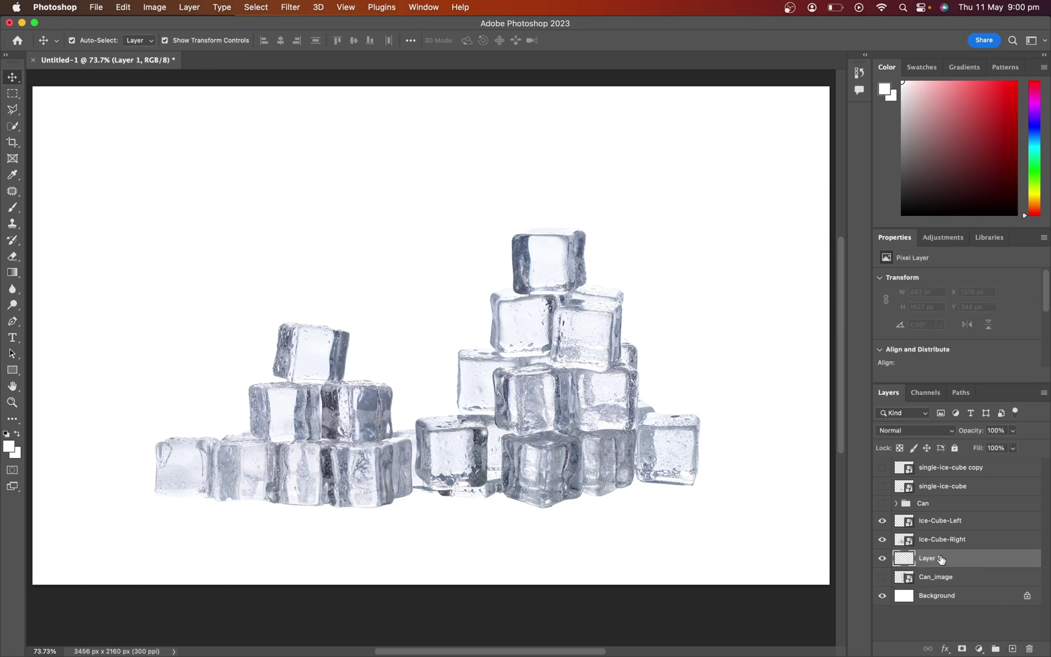
pyautogui.press('BackSpace')
pyautogui.press('Return')
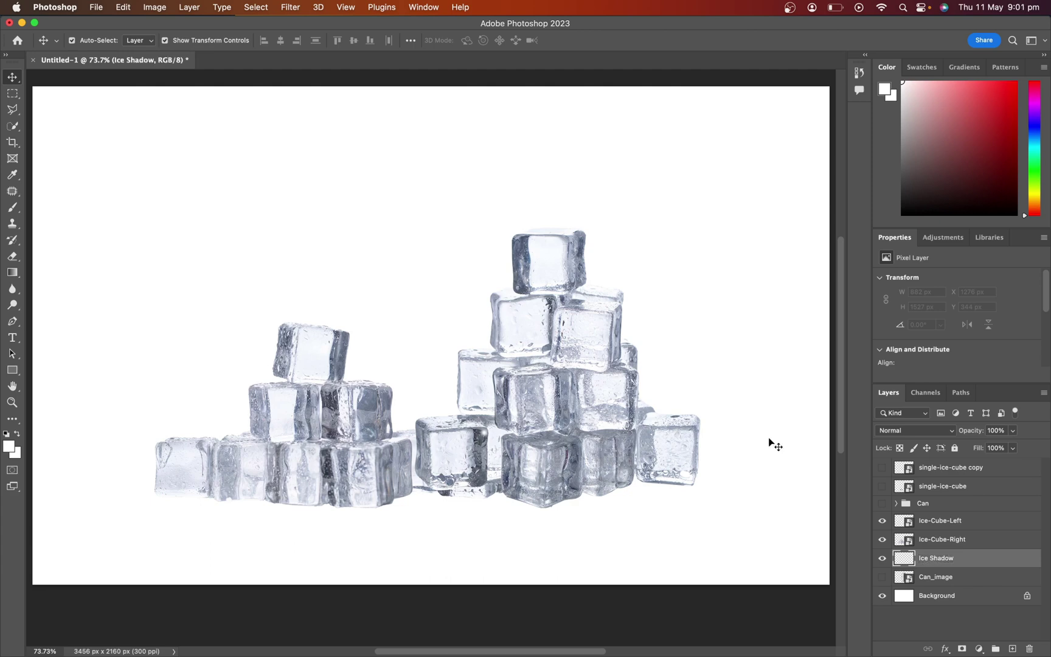
# Switch the Pen tool to Shape mode with a dark blue-grey fill.
pyautogui.click(13, 326)
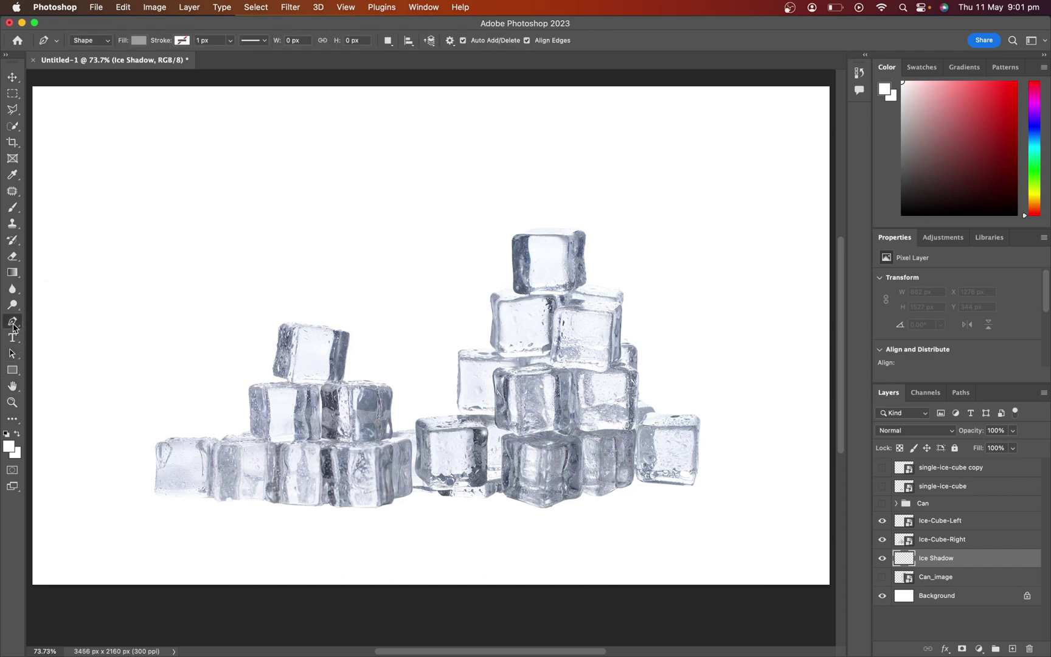
pyautogui.click(140, 43)
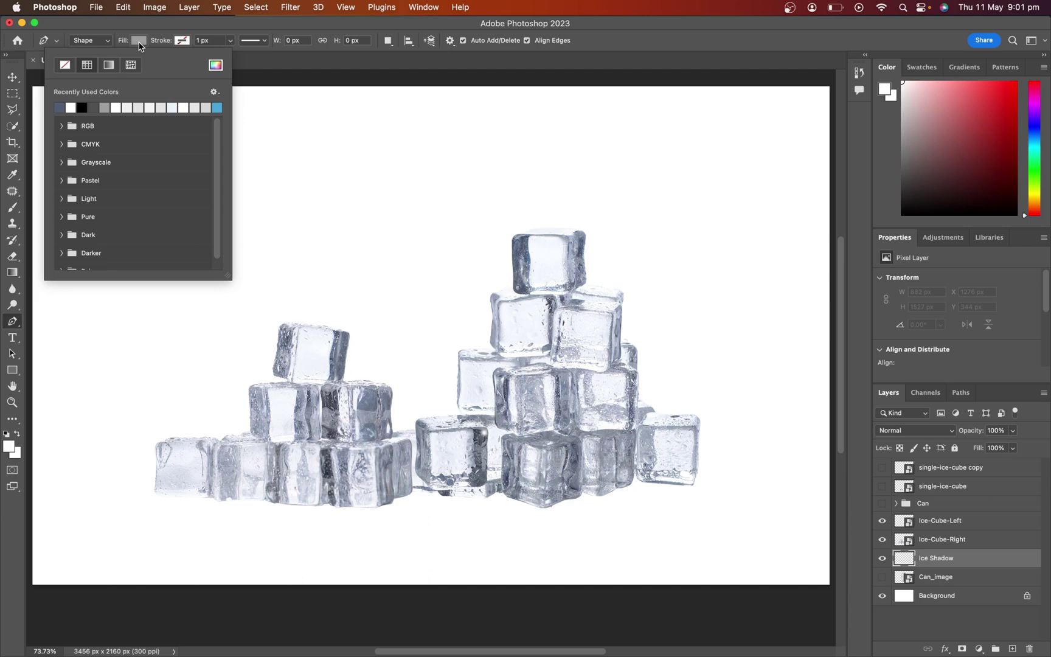
pyautogui.click(60, 107)
pyautogui.click(79, 108)
pyautogui.click(68, 108)
pyautogui.click(139, 41)
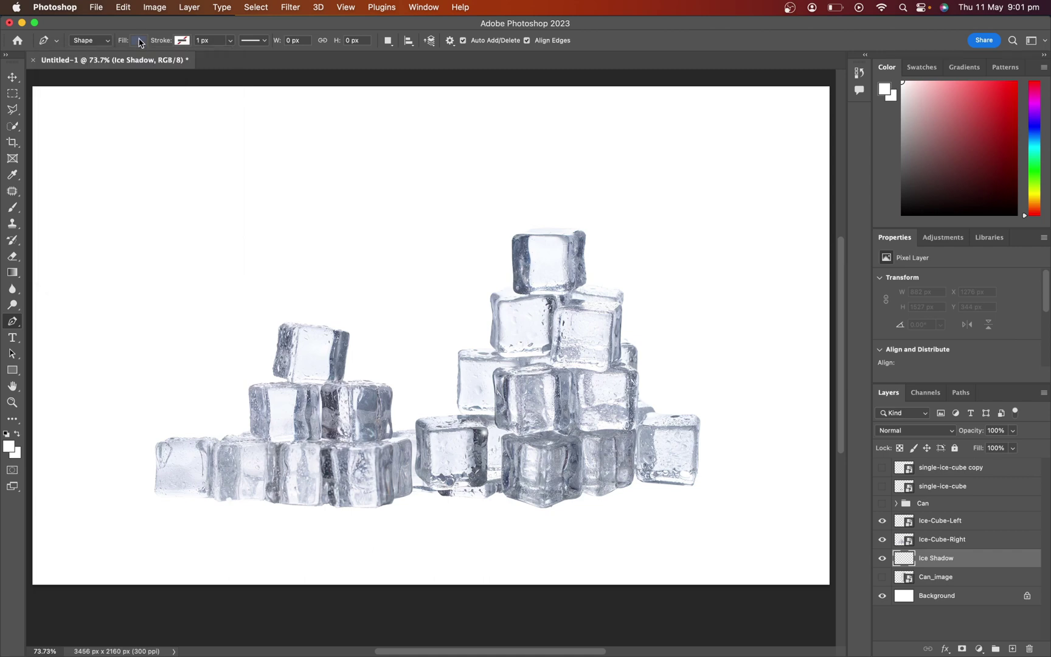
# Trace the shadow path along the base of both ice-cube piles to the rightmost cube.
pyautogui.click(154, 491)
pyautogui.click(202, 501)
pyautogui.click(299, 509)
pyautogui.click(360, 512)
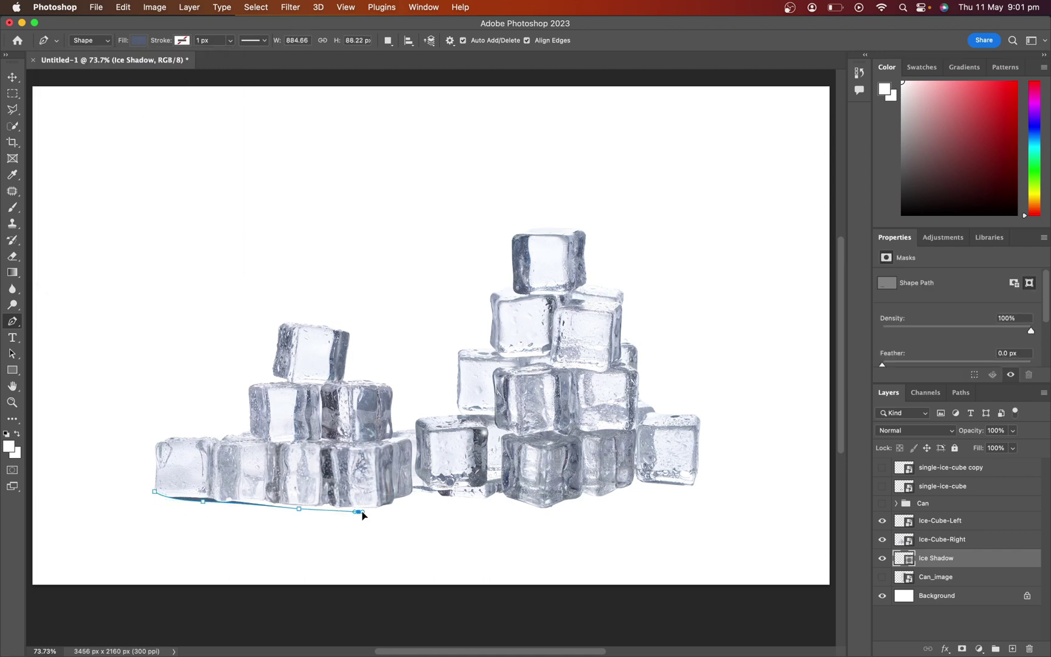
pyautogui.click(396, 506)
pyautogui.click(414, 496)
pyautogui.click(439, 496)
pyautogui.click(481, 502)
pyautogui.click(498, 495)
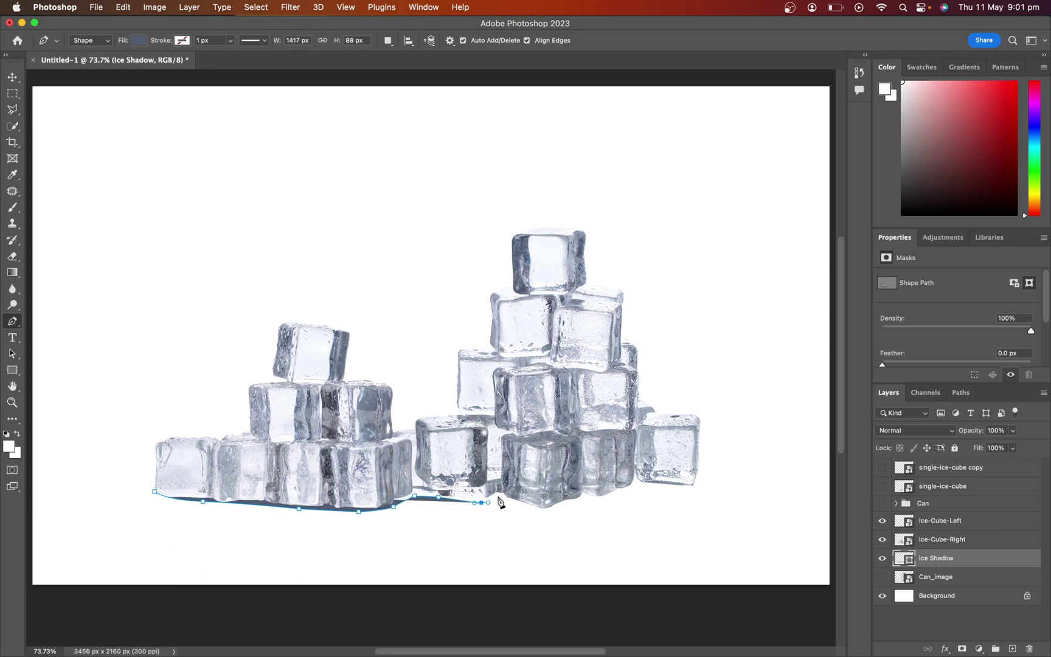
pyautogui.click(509, 500)
pyautogui.click(532, 508)
pyautogui.click(553, 508)
pyautogui.click(581, 498)
pyautogui.click(588, 498)
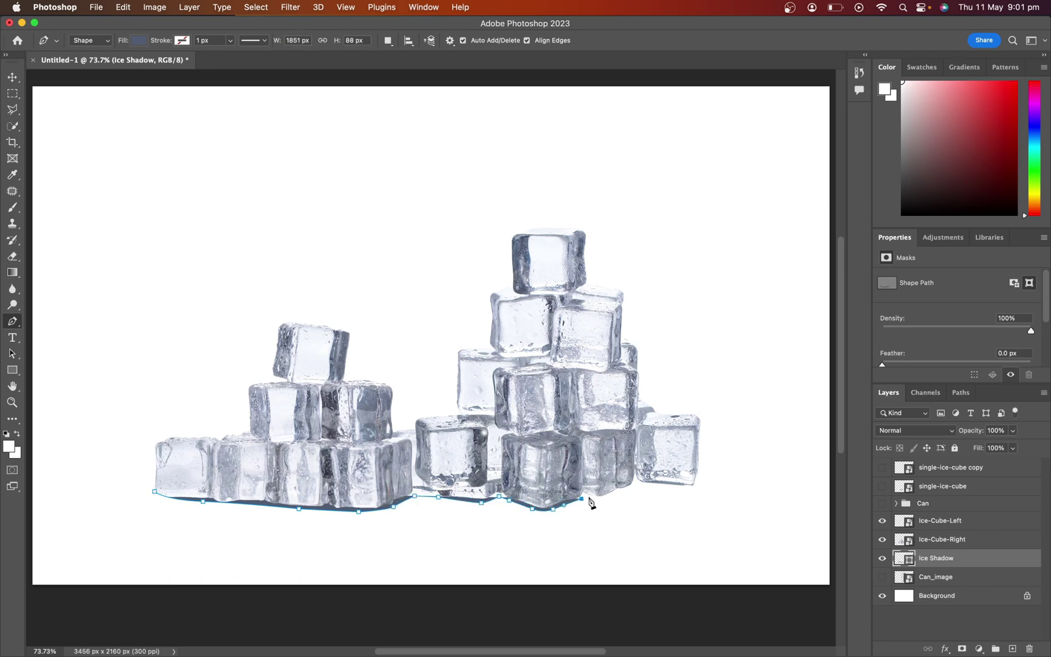
pyautogui.click(599, 498)
pyautogui.click(619, 489)
pyautogui.click(631, 486)
pyautogui.click(637, 482)
pyautogui.click(657, 487)
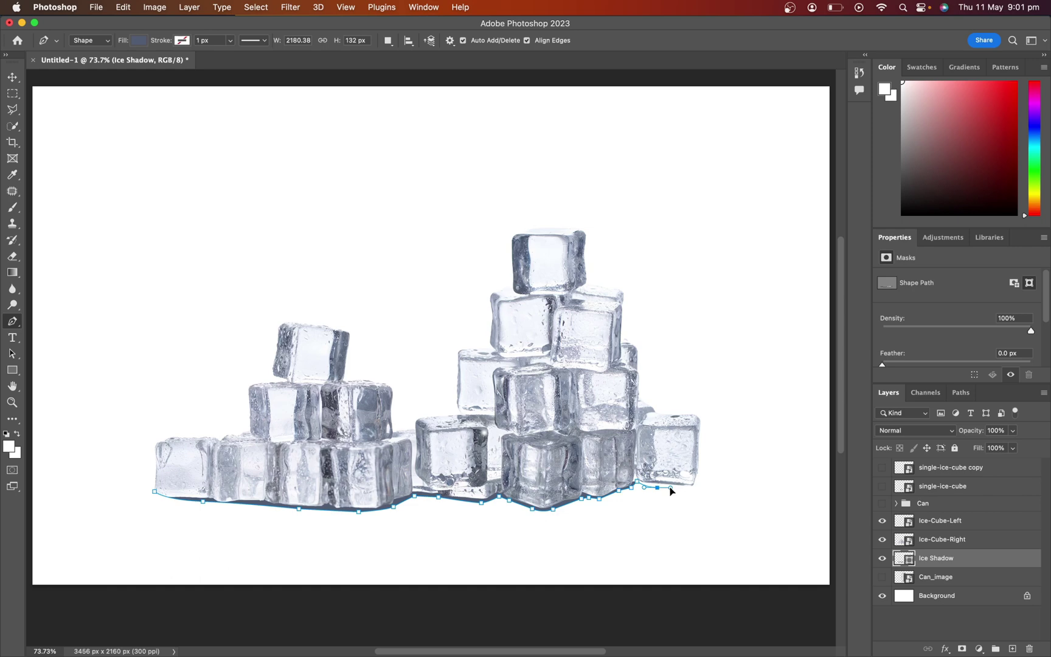
pyautogui.click(670, 487)
pyautogui.click(686, 488)
# Trace the shadow's upper edge back leftward and close the shape.
pyautogui.click(695, 487)
pyautogui.click(698, 470)
pyautogui.click(631, 460)
pyautogui.click(539, 460)
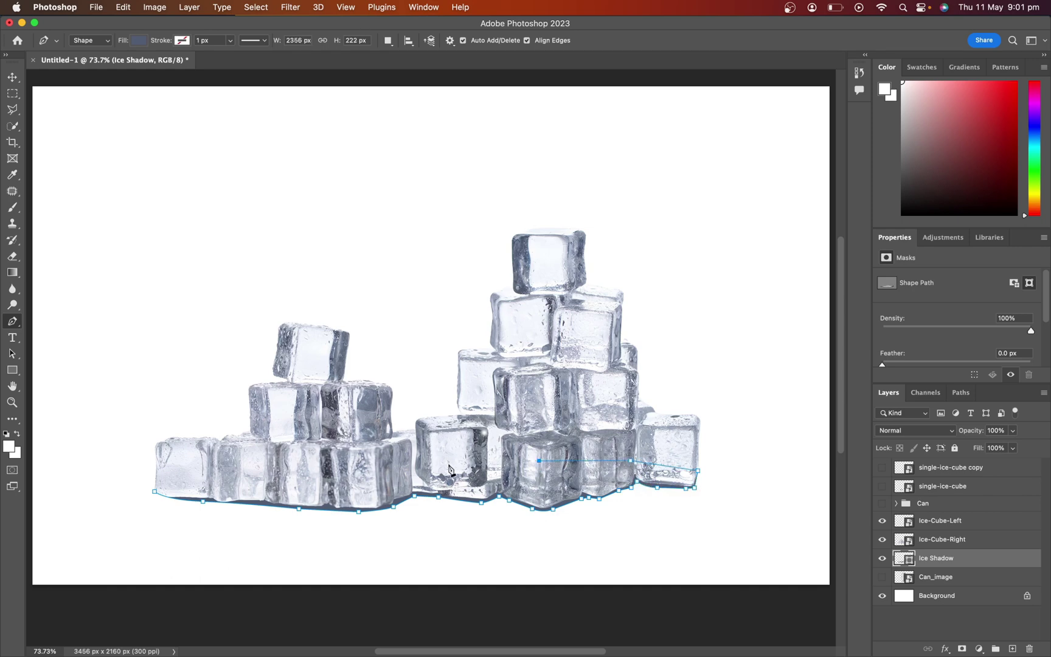
pyautogui.click(449, 464)
pyautogui.click(353, 479)
pyautogui.click(258, 481)
pyautogui.click(201, 480)
pyautogui.click(163, 479)
pyautogui.click(154, 491)
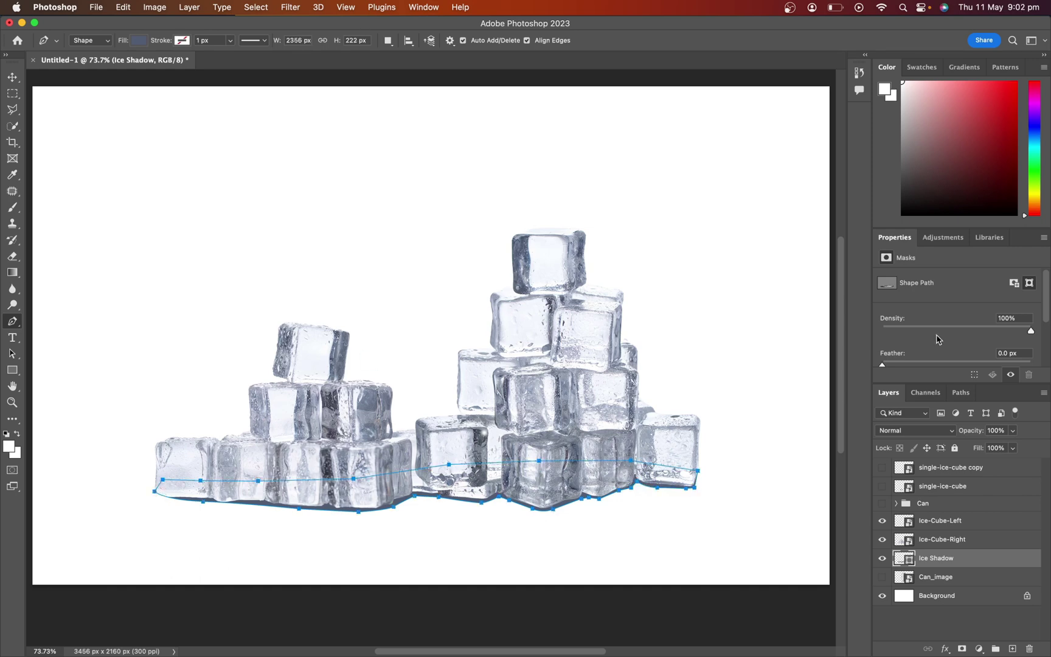
# Feather the shadow shape's edges and lower its layer fill to 67%.
pyautogui.scroll(-2, 940, 341)
pyautogui.click(883, 328)
pyautogui.moveTo(883, 329); pyautogui.dragTo(908, 324)
pyautogui.moveTo(1013, 450)
pyautogui.mouseDown()
pyautogui.moveTo(982, 464)
pyautogui.moveTo(998, 467)
pyautogui.mouseUp()
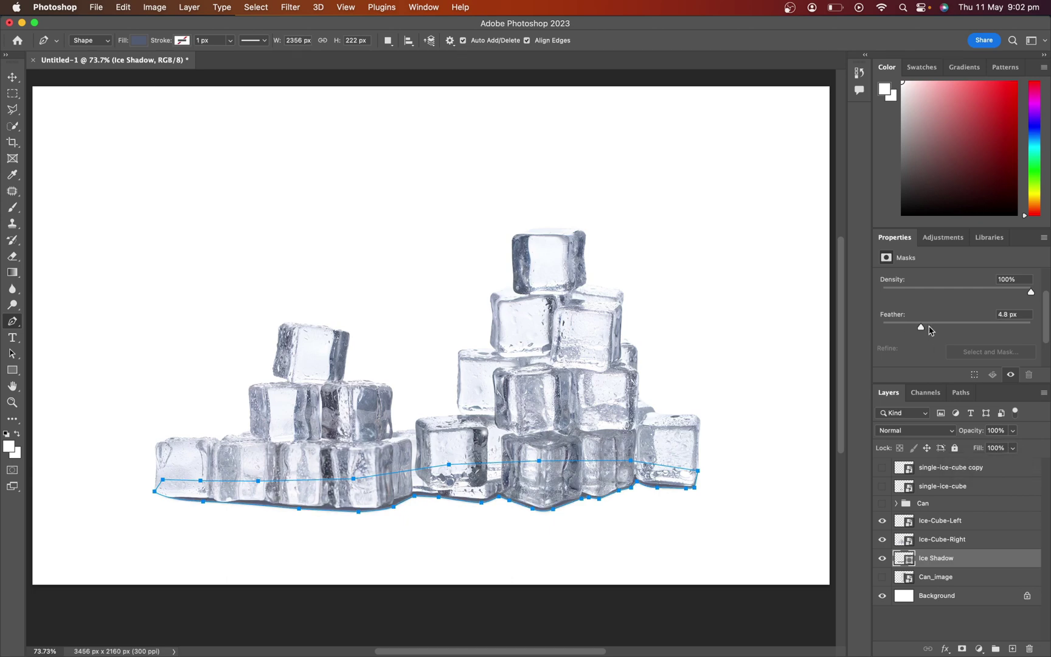
pyautogui.press('v')
pyautogui.click(156, 190)
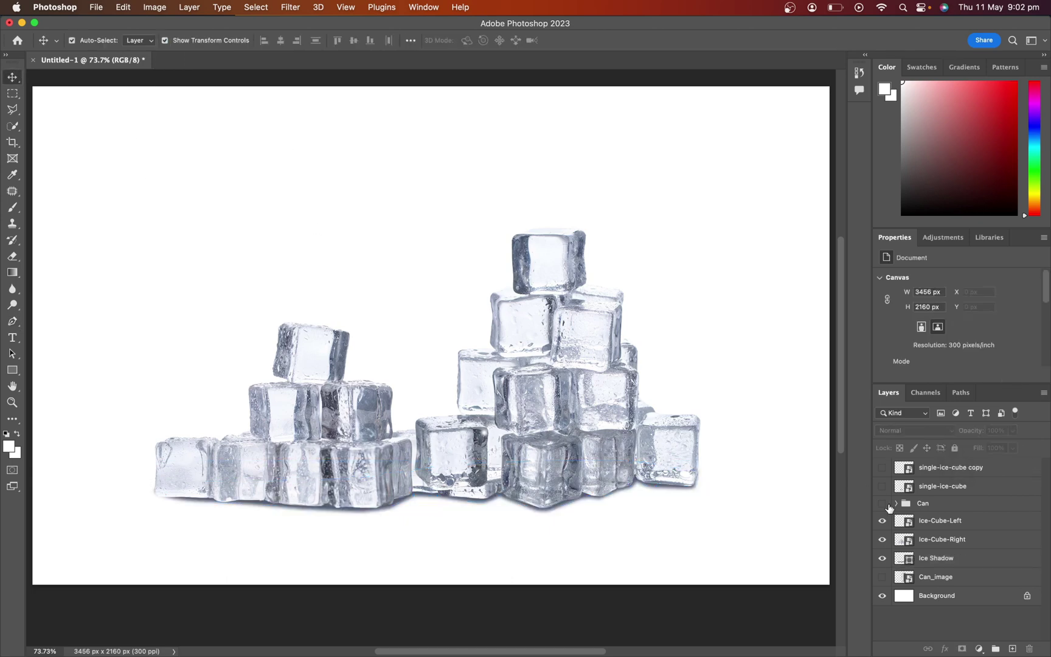
# Make the Can group and both front single ice cube layers visible.
pyautogui.click(882, 503)
pyautogui.click(882, 467)
pyautogui.click(882, 486)
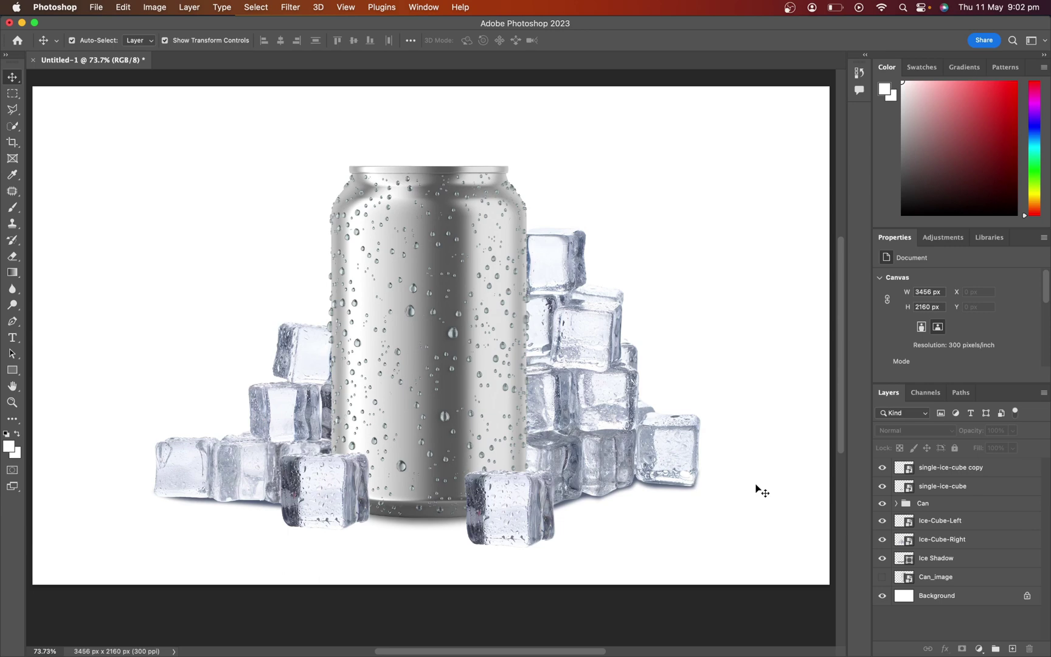
# Create a new empty layer named 'single cube shadow'.
pyautogui.press('super+alt+shift+n')
pyautogui.doubleClick(936, 505)
pyautogui.write('s')
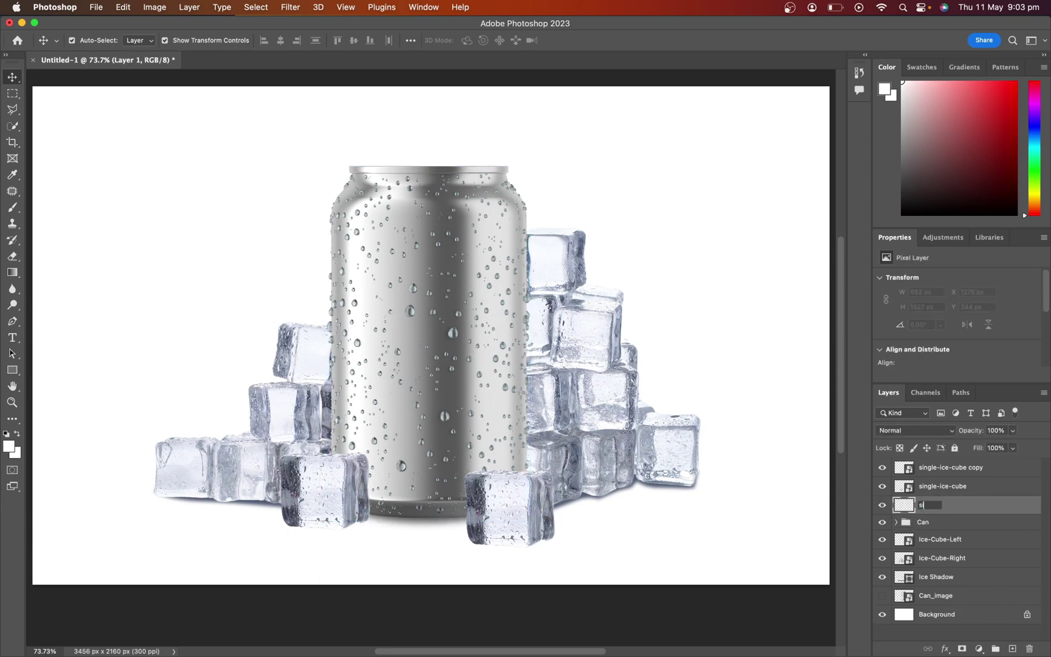
pyautogui.write('ingle cube shadow')
pyautogui.press('Return')
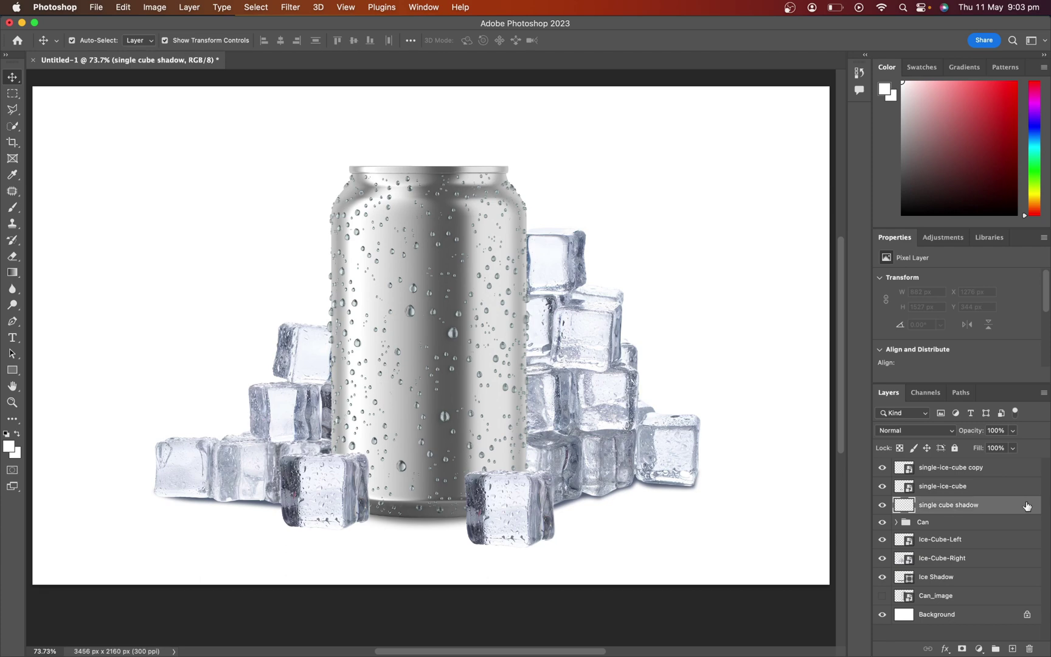
# Draw a closed Pen shadow shape under the left front cube.
pyautogui.scroll(3, 314, 535)
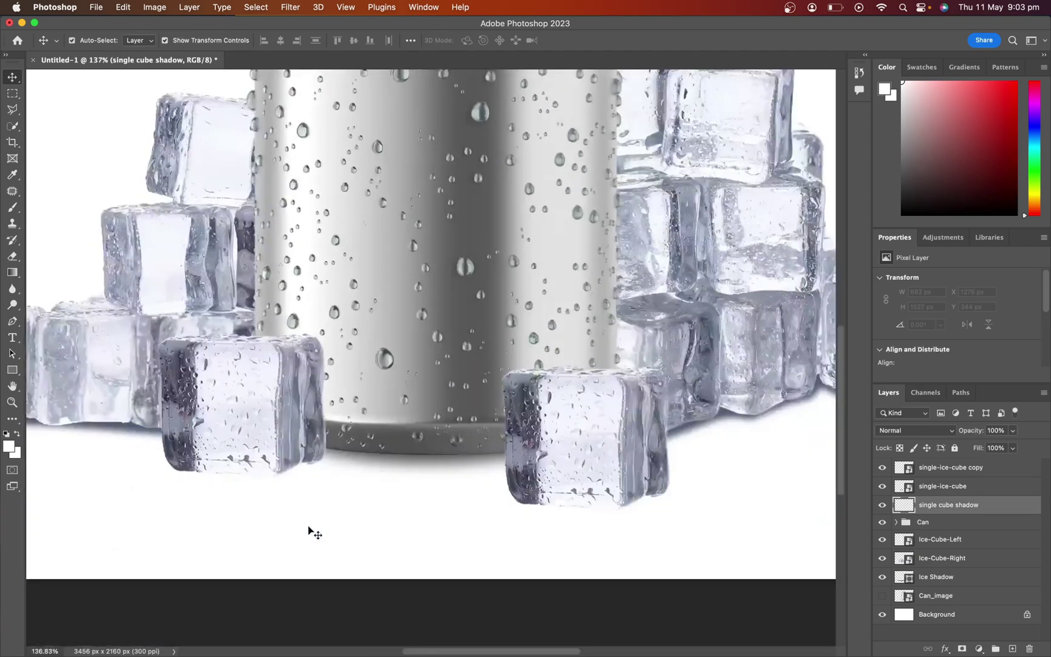
pyautogui.click(12, 321)
pyautogui.click(170, 466)
pyautogui.click(192, 473)
pyautogui.click(234, 477)
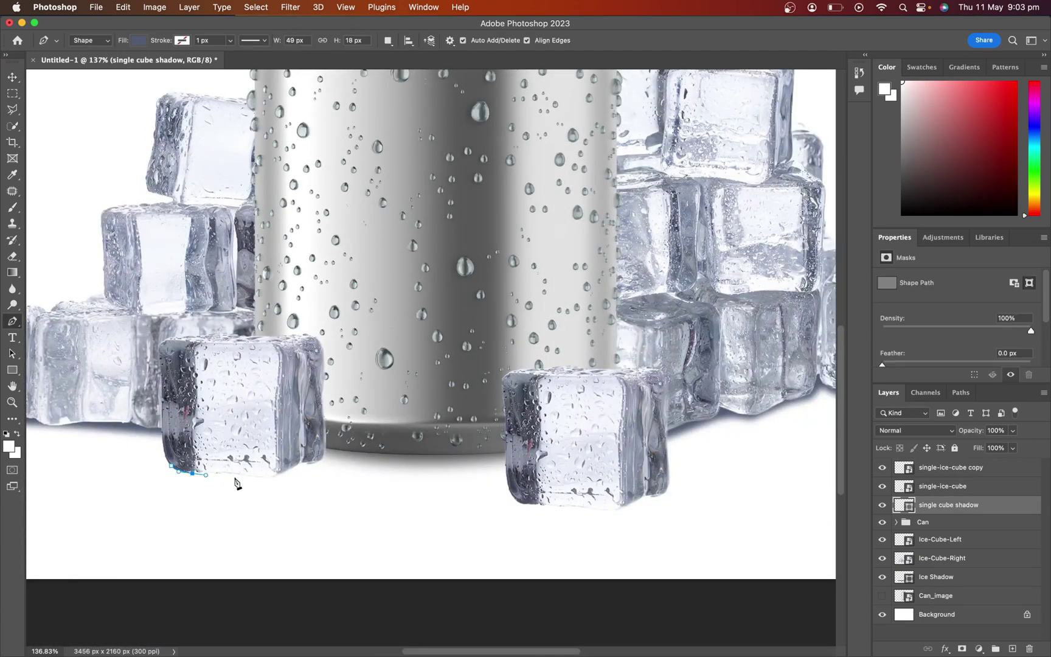
pyautogui.click(263, 480)
pyautogui.click(282, 476)
pyautogui.click(313, 463)
pyautogui.click(324, 452)
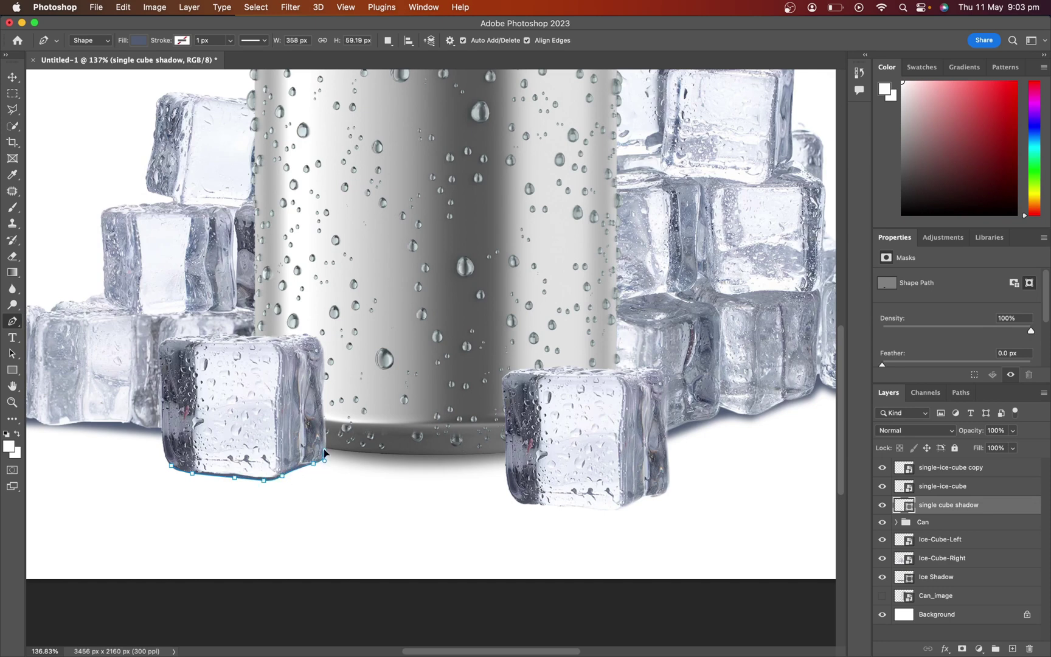
pyautogui.click(171, 465)
# Draw a closed Pen shadow shape along the right front cube's base.
pyautogui.click(516, 500)
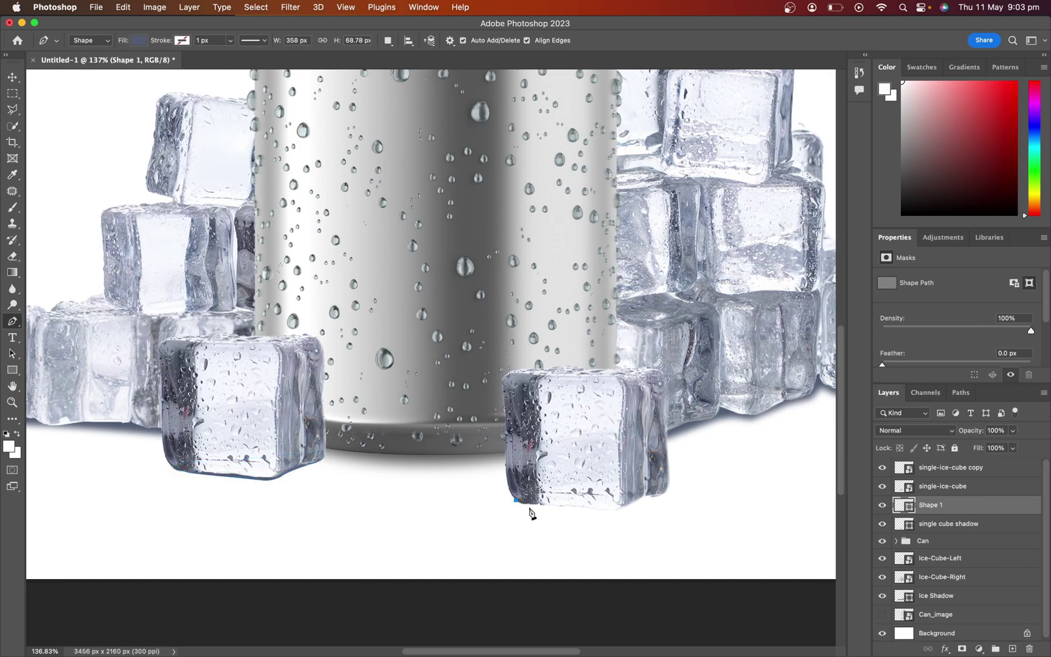
pyautogui.click(524, 506)
pyautogui.click(532, 505)
pyautogui.click(566, 509)
pyautogui.click(593, 511)
pyautogui.click(613, 510)
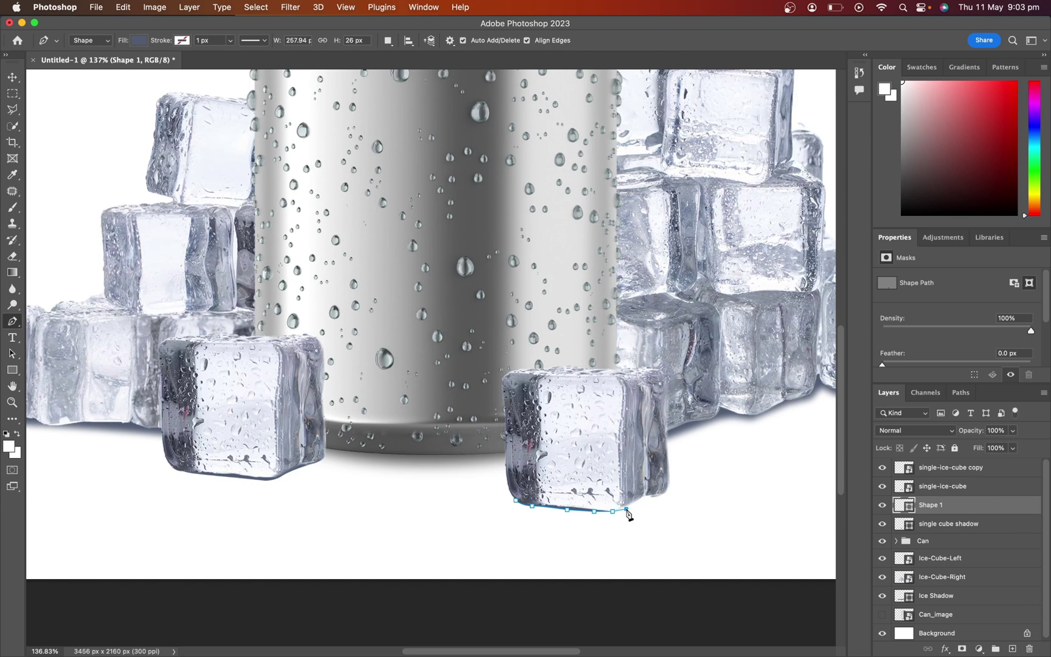
pyautogui.click(626, 508)
pyautogui.click(650, 500)
pyautogui.click(660, 496)
pyautogui.click(669, 485)
pyautogui.click(625, 486)
pyautogui.click(547, 491)
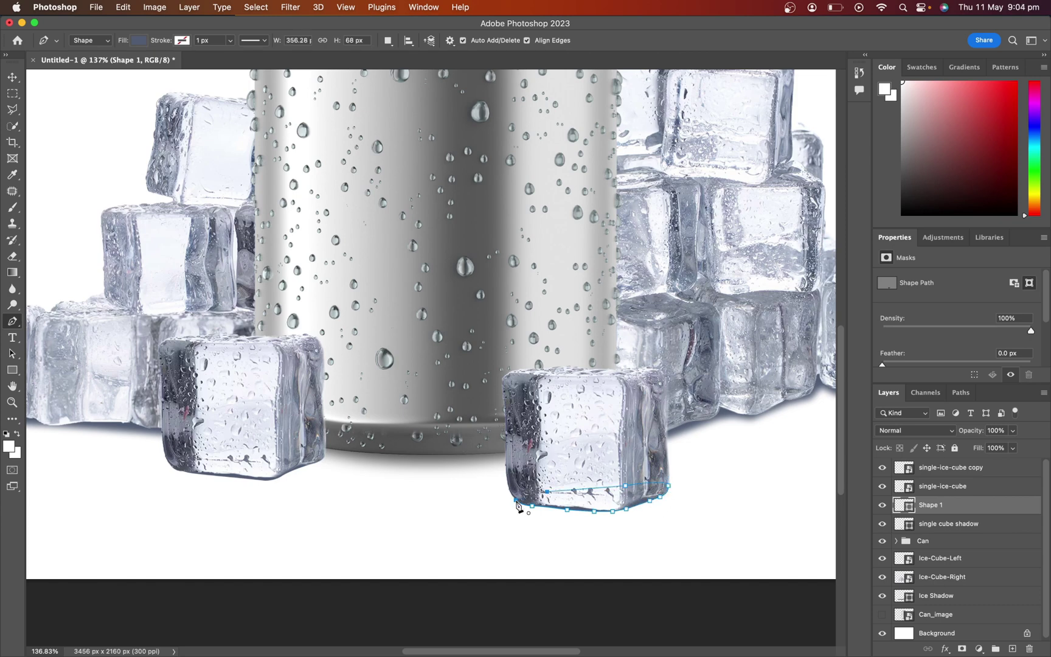
pyautogui.click(515, 500)
# Feather both front-cube shadows, naming the right one's layer 'Single cube shadow'.
pyautogui.moveTo(905, 364); pyautogui.dragTo(908, 365)
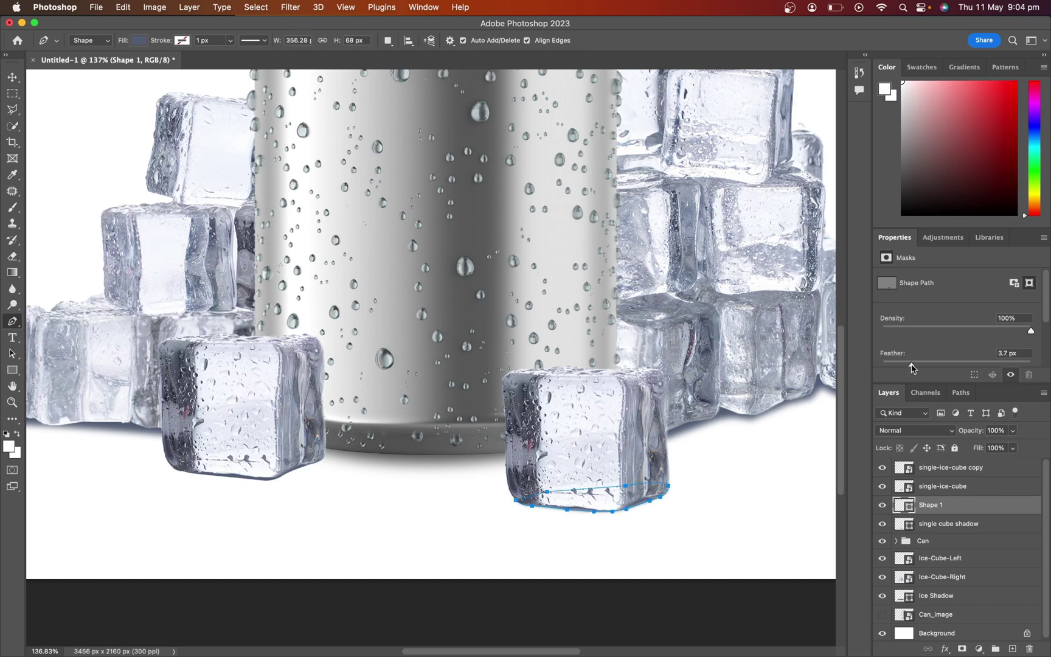
pyautogui.doubleClick(937, 507)
pyautogui.write('Single cube shadow')
pyautogui.press('Return')
pyautogui.hotkey('alt', '[')
pyautogui.moveTo(884, 368); pyautogui.dragTo(911, 369)
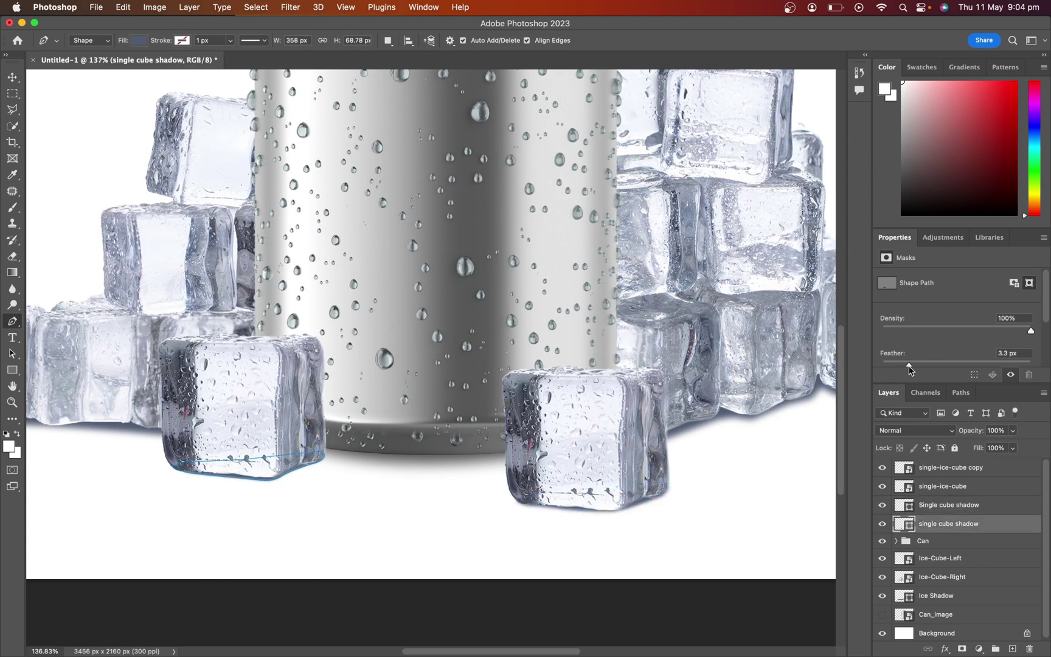
pyautogui.press('v')
pyautogui.click(280, 513)
pyautogui.press('super+0')
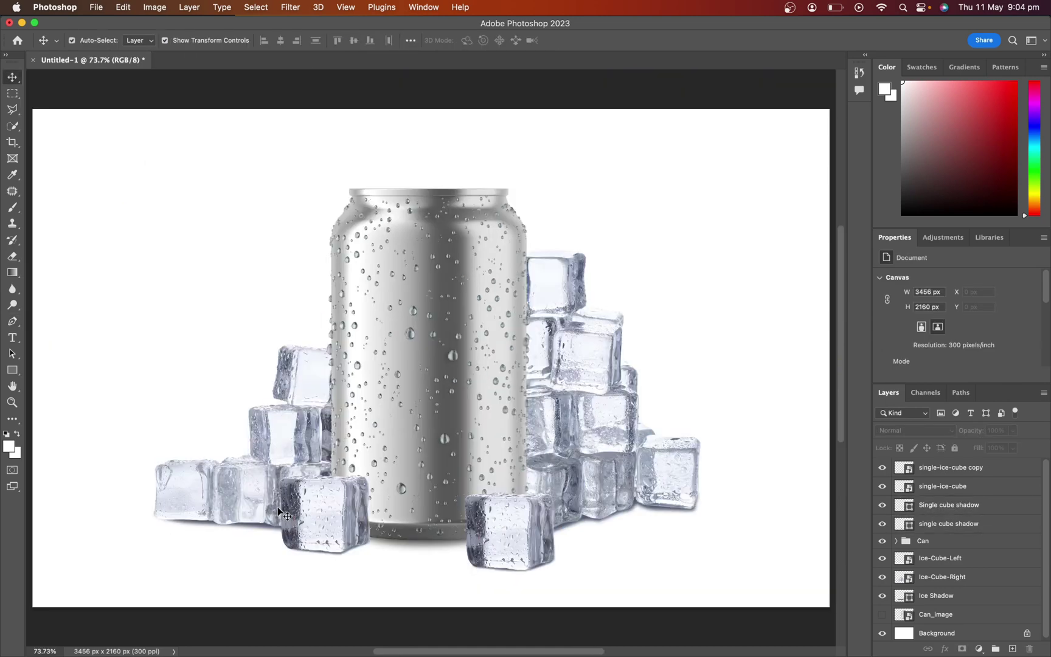
# Group the front cubes and their shadow layers as 'Single cubes'.
pyautogui.click(952, 529)
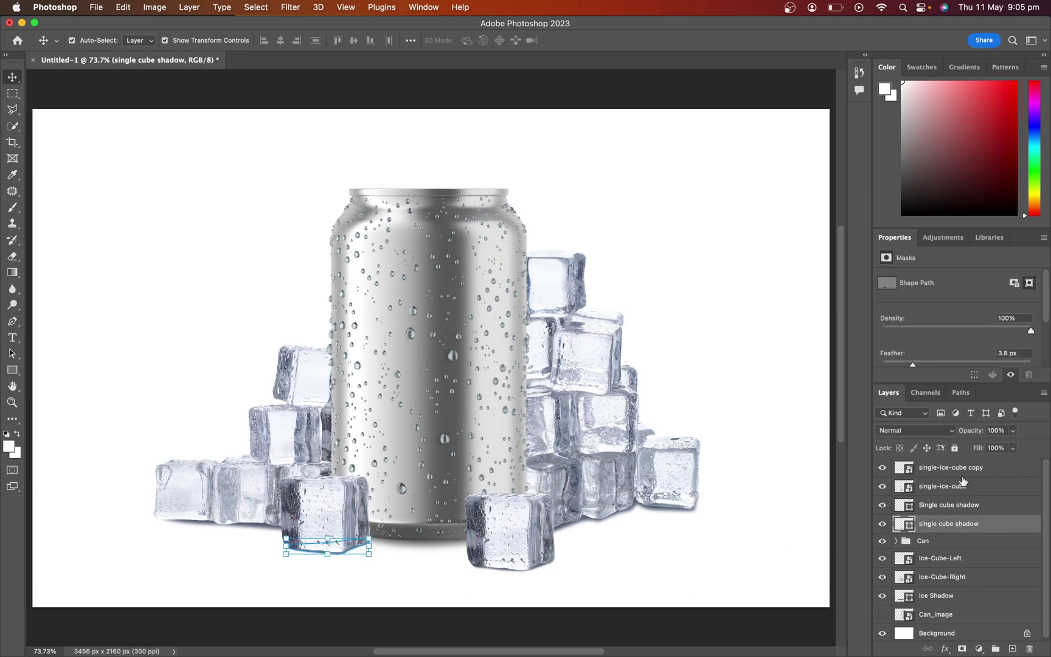
pyautogui.keyDown('shift'); pyautogui.click(964, 468); pyautogui.keyUp('shift')
pyautogui.click(996, 648)
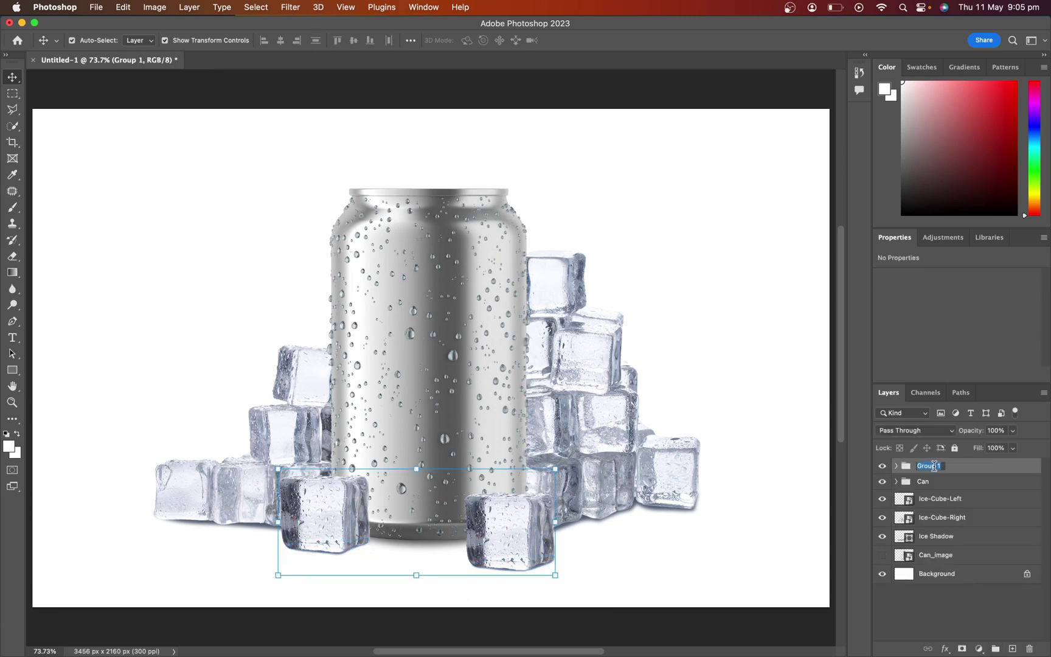
pyautogui.write('Single cubes')
pyautogui.press('Return')
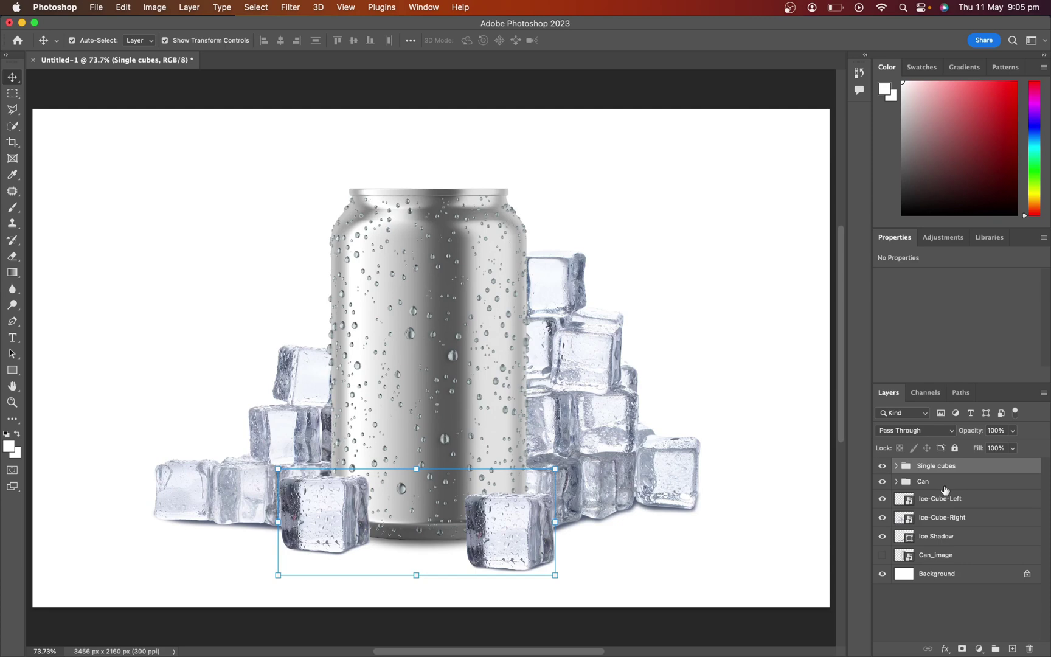
# Group the ice-cube piles with Ice Shadow as 'Cubes'.
pyautogui.click(961, 500)
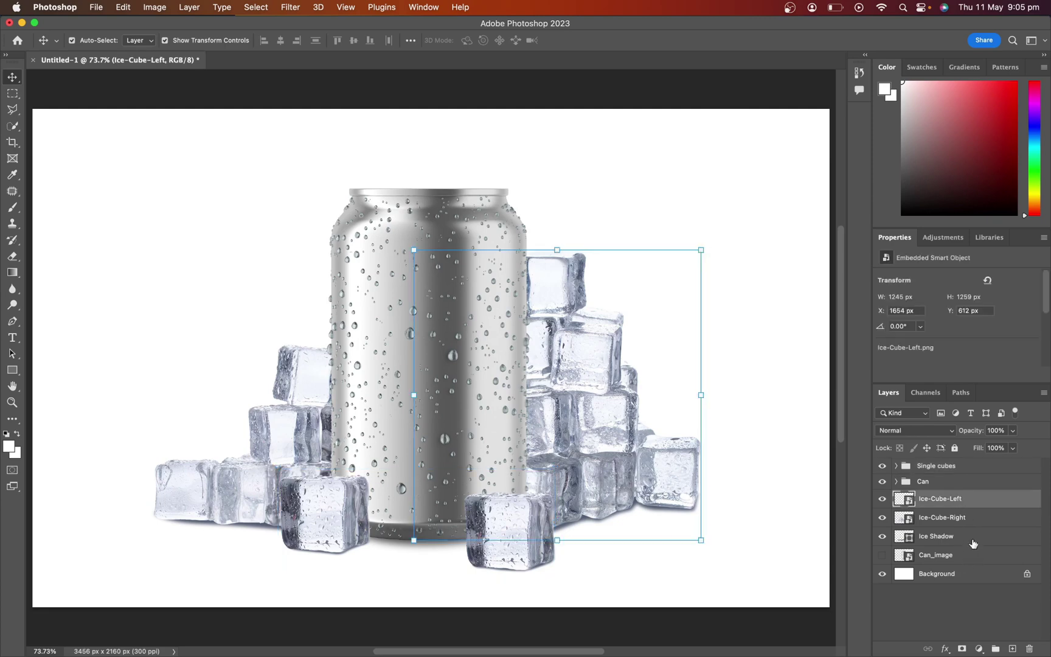
pyautogui.keyDown('shift'); pyautogui.click(973, 543); pyautogui.keyUp('shift')
pyautogui.press('super+g')
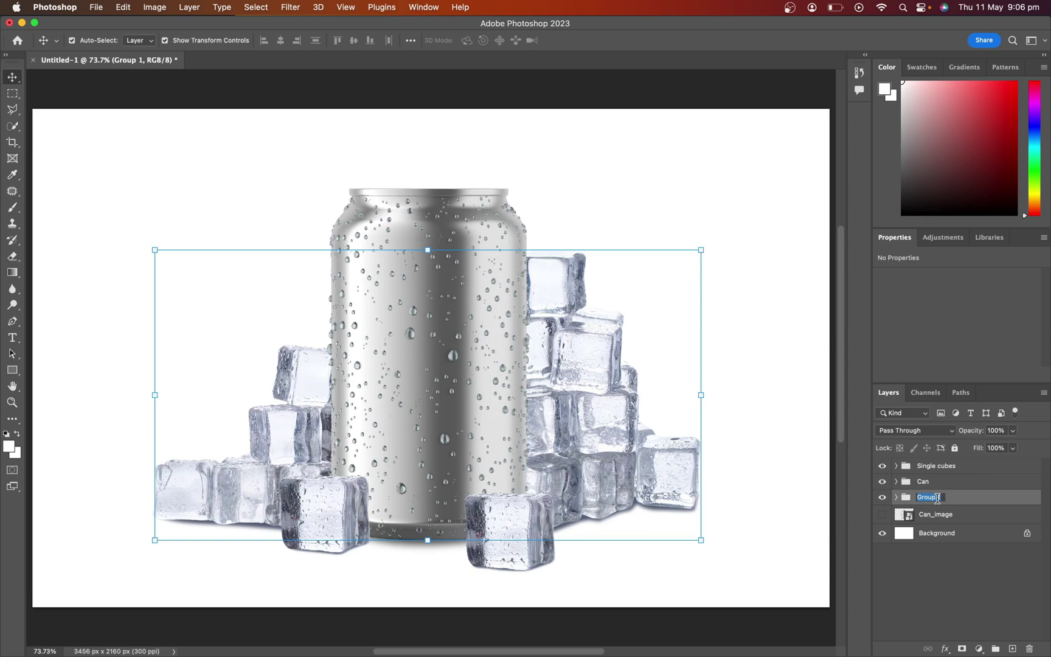
pyautogui.write('Cubes')
pyautogui.press('Return')
pyautogui.click(988, 482)
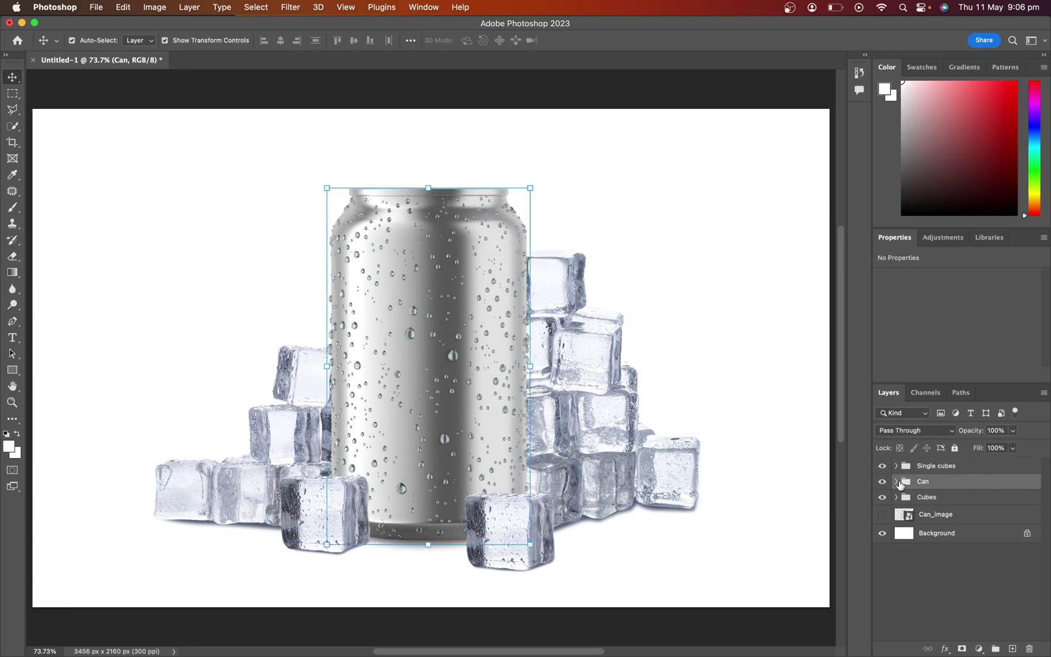
# Add a radial Gradient Fill layer above Can_image.
pyautogui.click(964, 514)
pyautogui.click(978, 648)
pyautogui.click(979, 381)
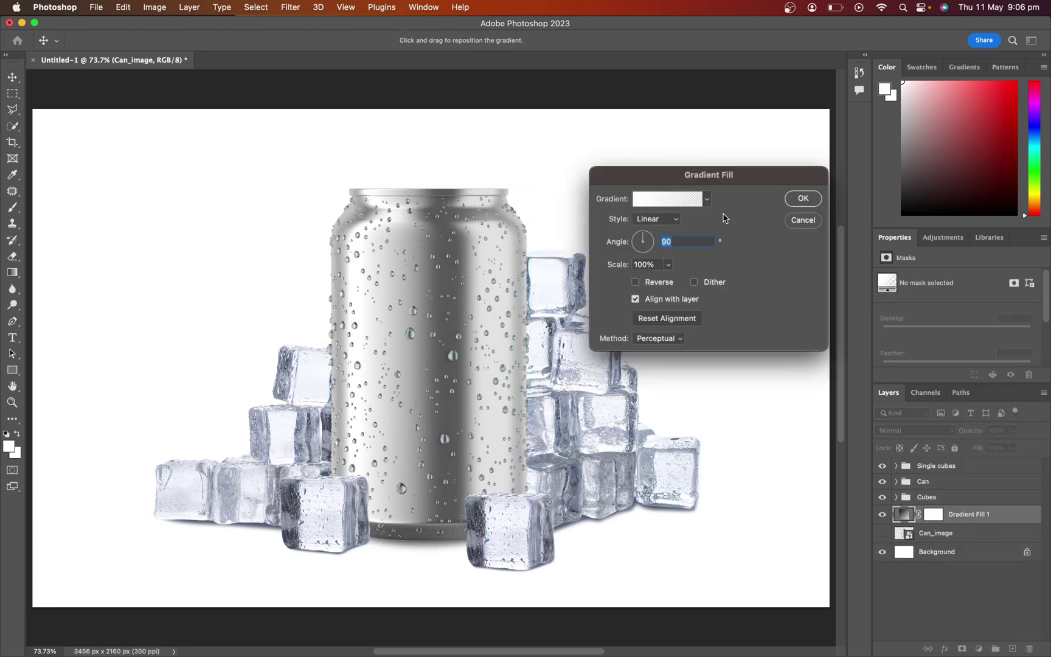
pyautogui.click(656, 219)
pyautogui.click(649, 228)
pyautogui.click(667, 198)
# Set the gradient's colour stops to light cyan and very pale cyan.
pyautogui.click(630, 408)
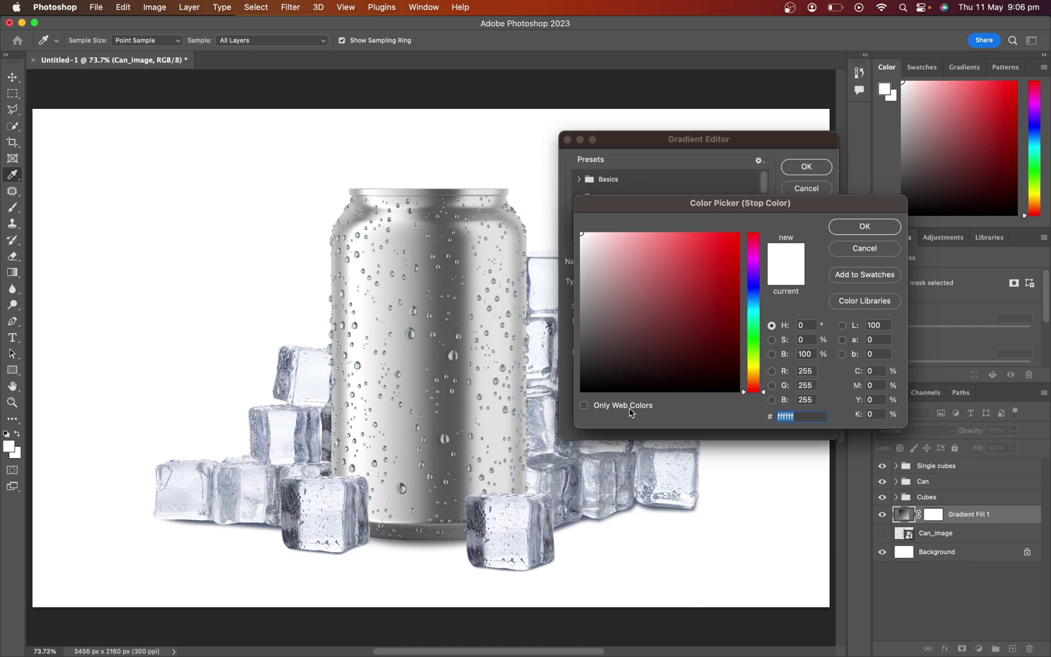
pyautogui.moveTo(764, 394); pyautogui.dragTo(763, 310)
pyautogui.moveTo(692, 232); pyautogui.dragTo(663, 255)
pyautogui.click(850, 230)
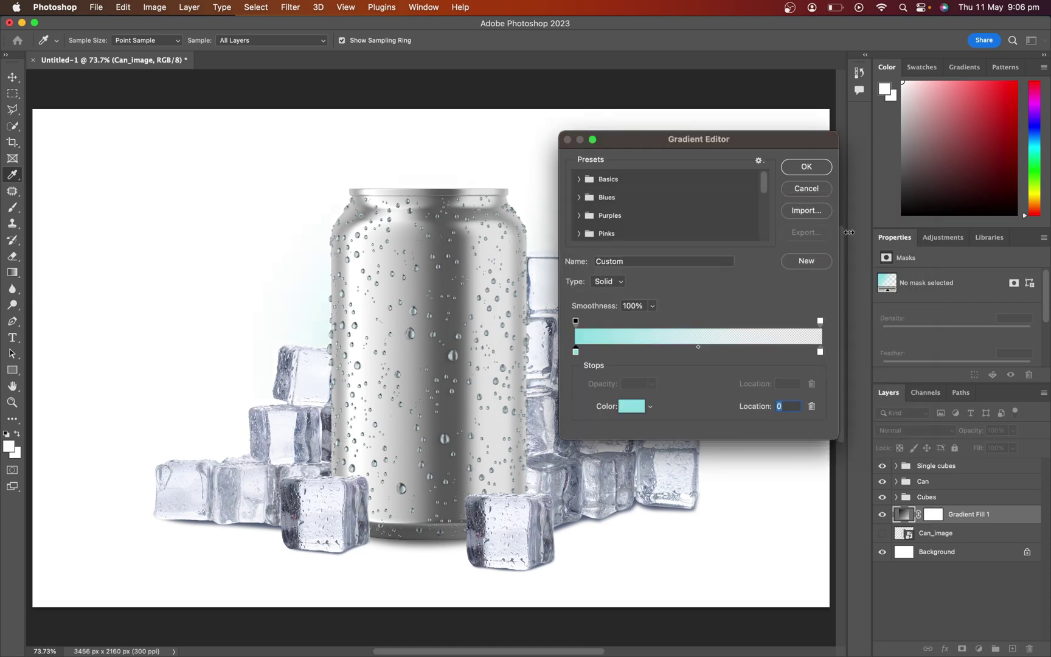
pyautogui.click(577, 322)
pyautogui.click(820, 353)
pyautogui.click(631, 406)
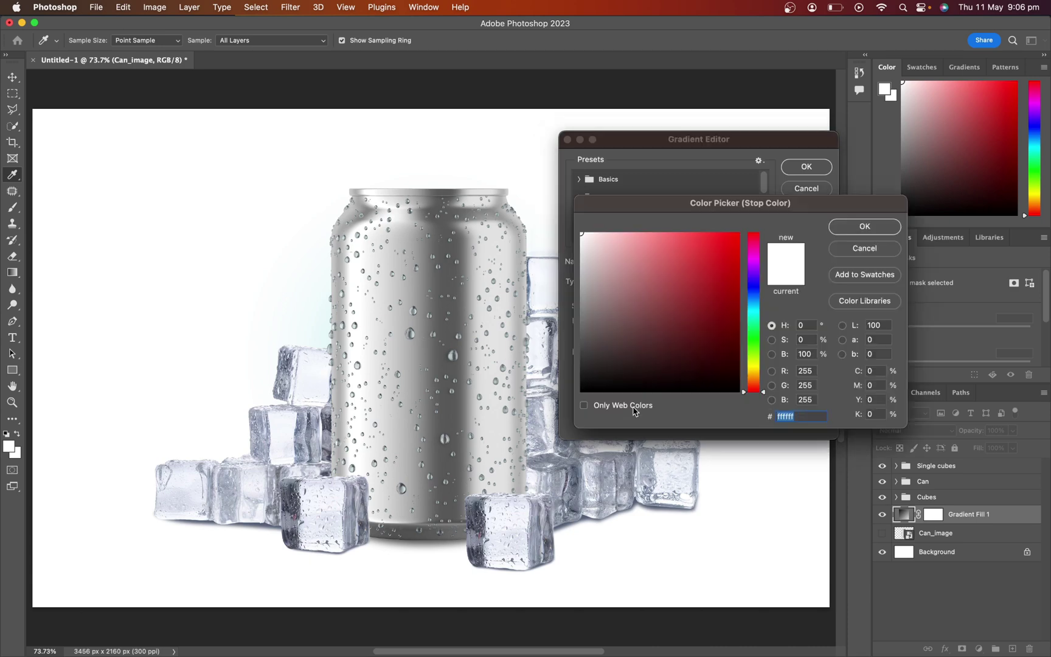
pyautogui.moveTo(765, 385); pyautogui.dragTo(764, 310)
pyautogui.moveTo(612, 246); pyautogui.dragTo(596, 233)
pyautogui.click(847, 231)
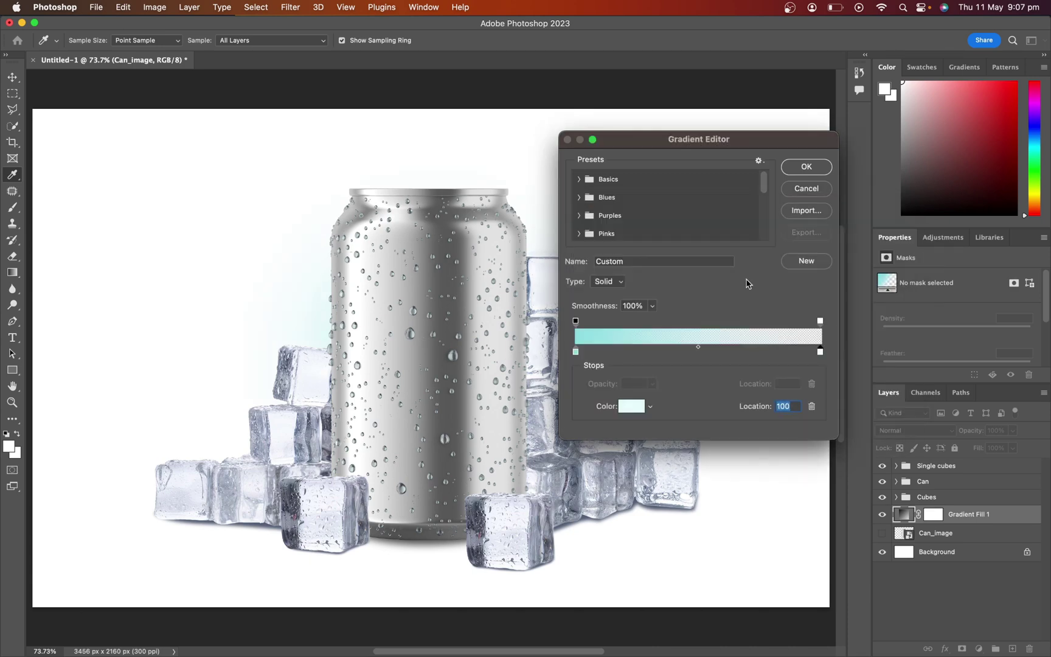
# Reposition the stops (cyan at 70, pale cyan far left), set right opacity 60%, and confirm.
pyautogui.click(819, 321)
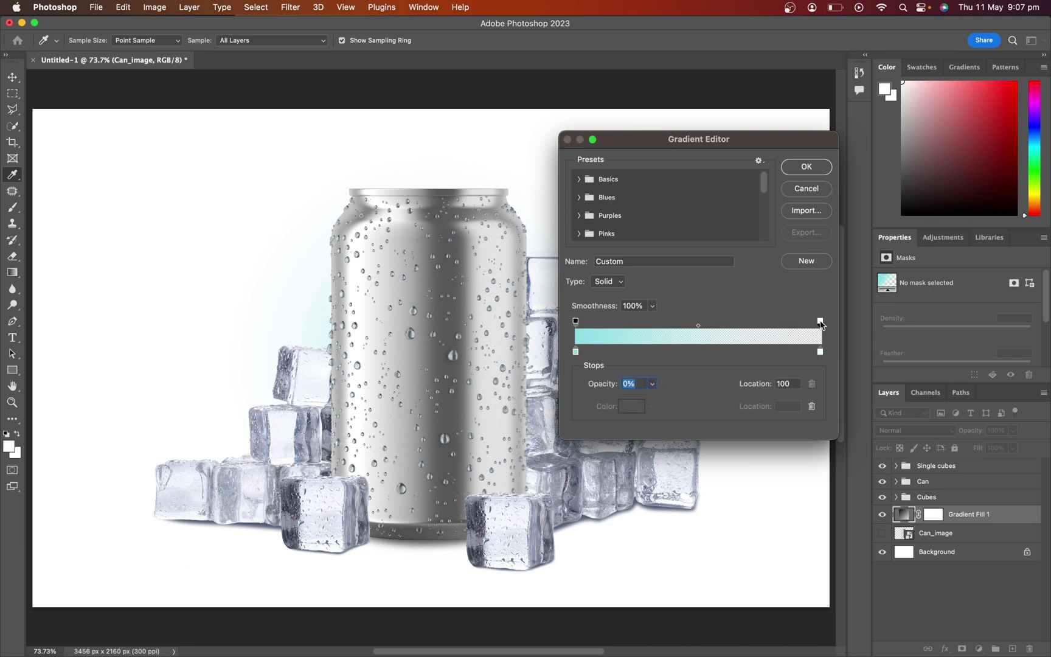
pyautogui.moveTo(820, 351); pyautogui.dragTo(683, 352)
pyautogui.moveTo(575, 351); pyautogui.dragTo(823, 359)
pyautogui.moveTo(681, 355); pyautogui.dragTo(571, 353)
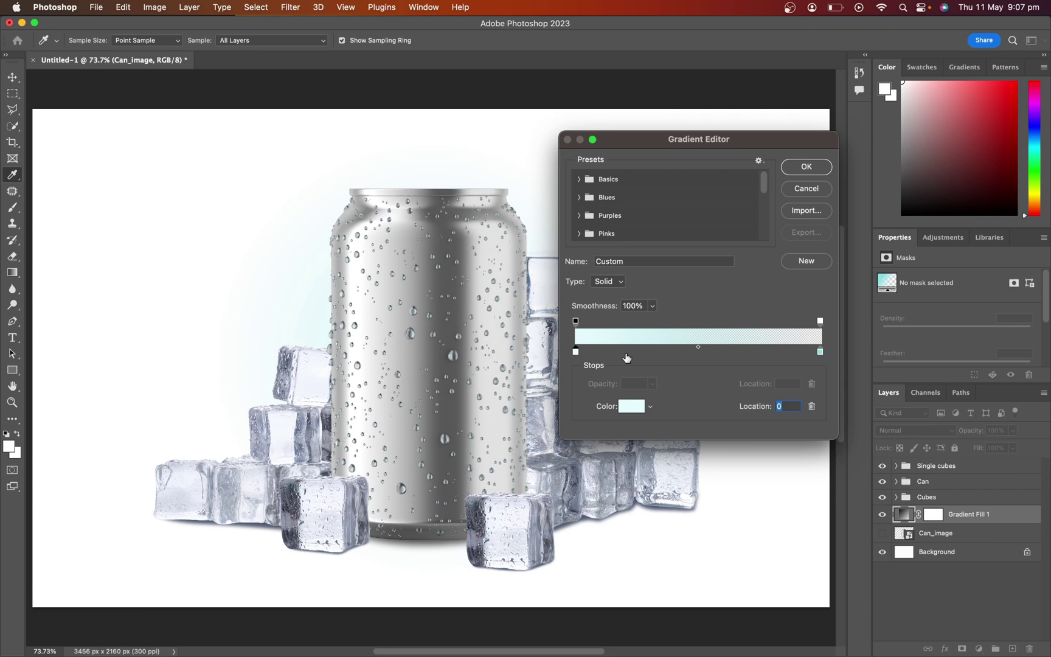
pyautogui.click(820, 320)
pyautogui.moveTo(653, 383); pyautogui.dragTo(653, 384)
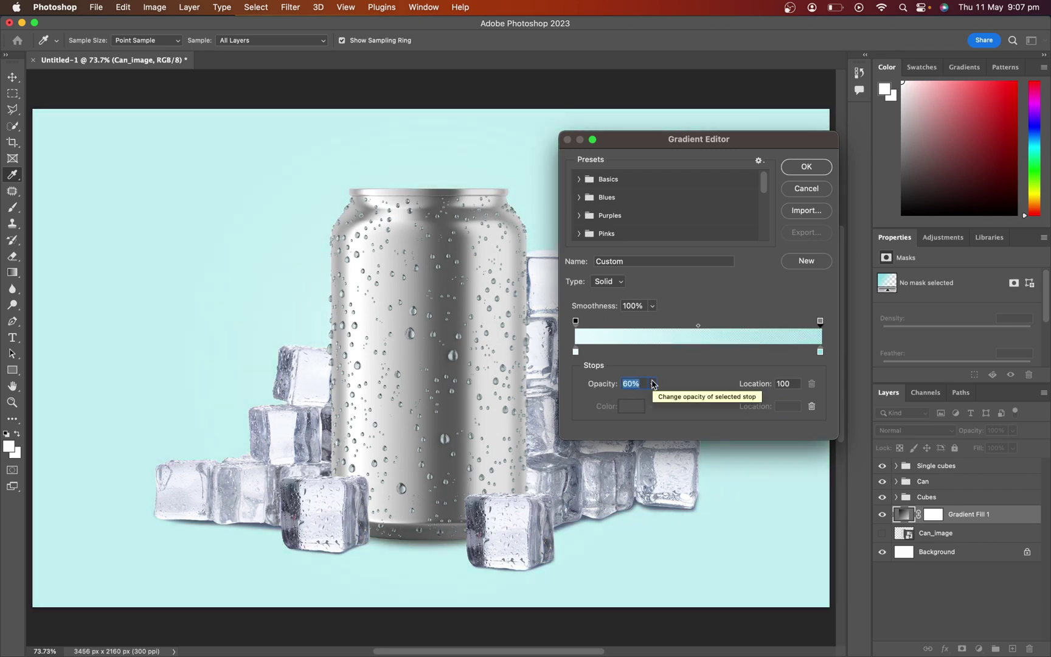
pyautogui.click(577, 324)
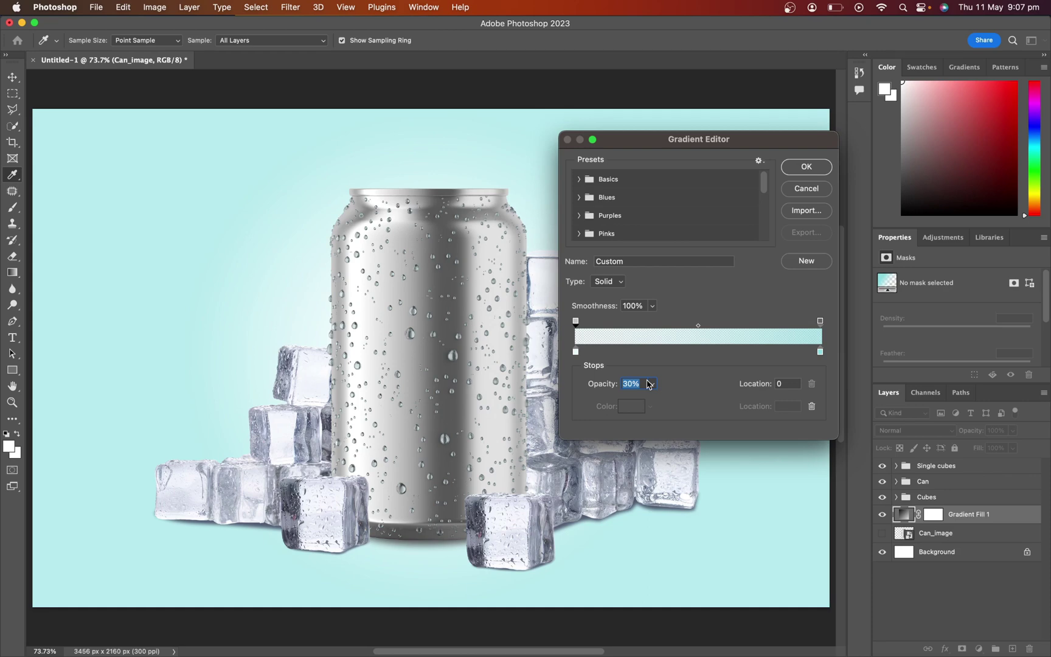
pyautogui.click(806, 167)
pyautogui.press('Return')
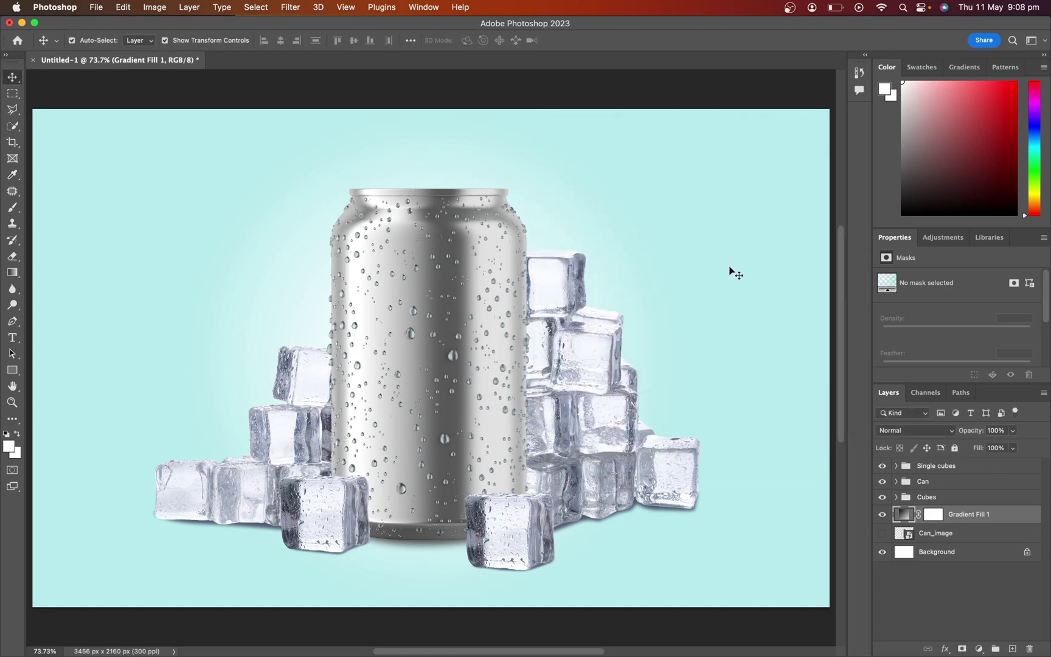
# Add a Curves adjustment above the Cubes group, pulled down to darken the ice.
pyautogui.click(949, 482)
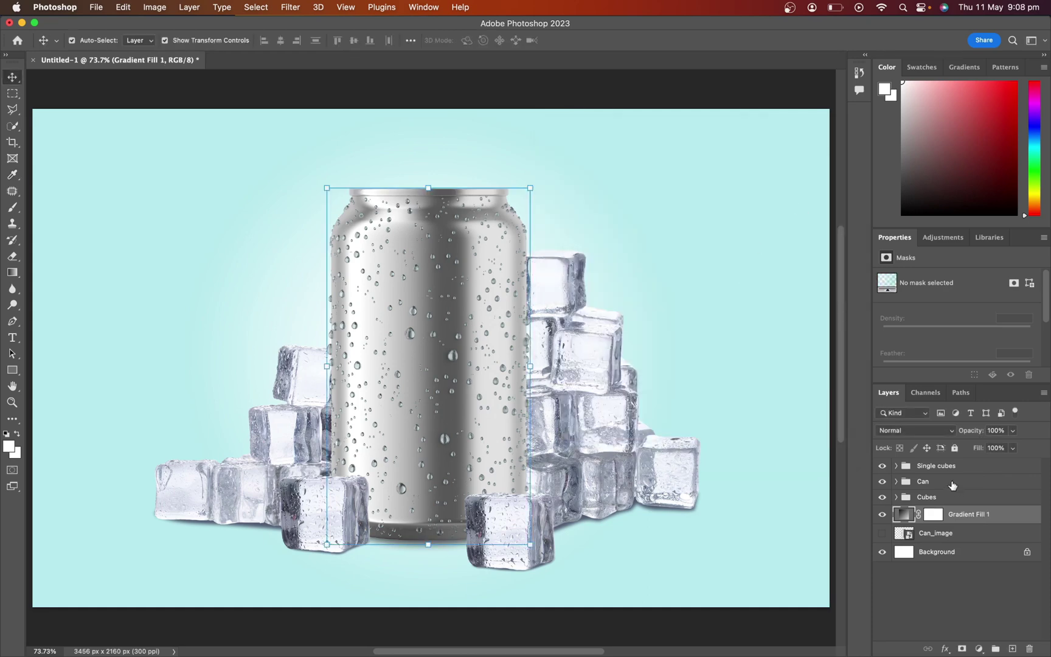
pyautogui.click(931, 494)
pyautogui.click(979, 649)
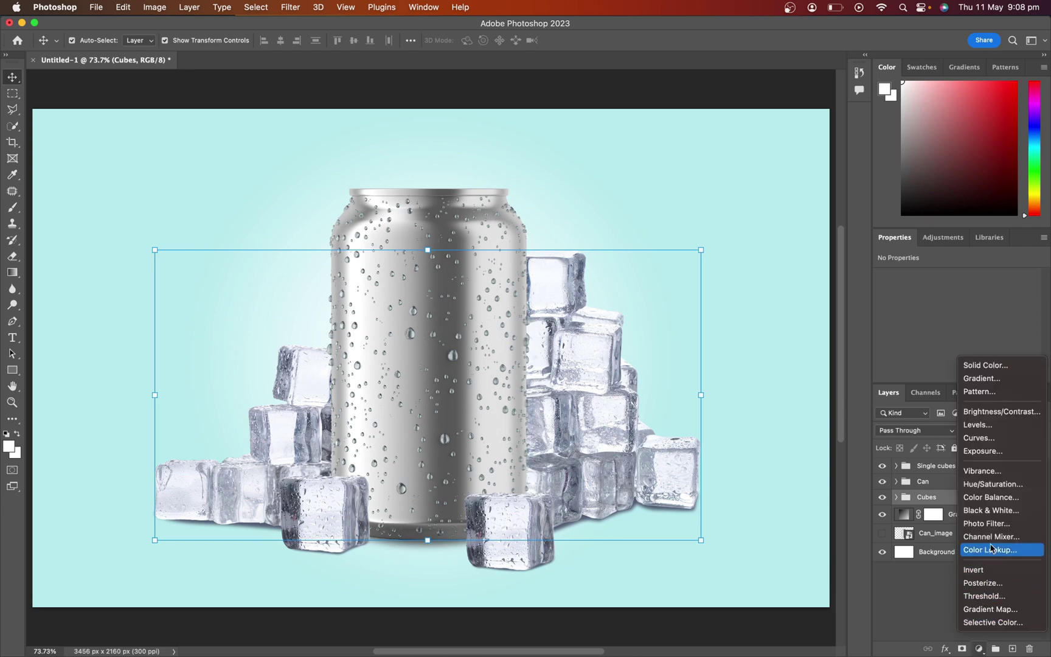
pyautogui.click(988, 437)
pyautogui.moveTo(932, 331); pyautogui.dragTo(945, 335)
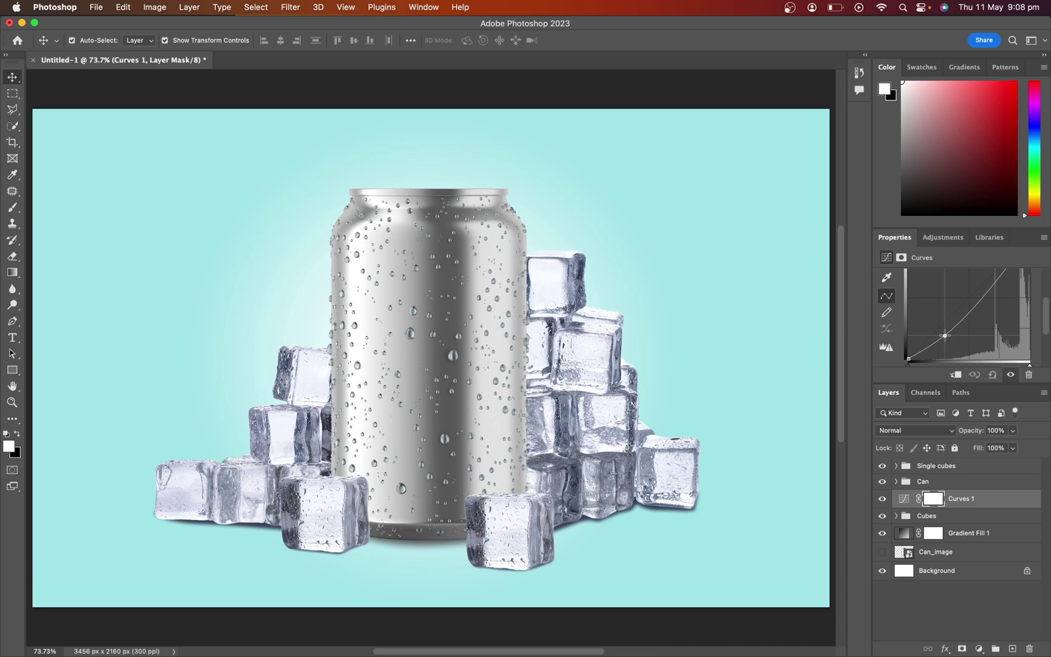
# Add Color Balance (Cyan −39, Blue +9) and clip both adjustments to Cubes.
pyautogui.click(979, 648)
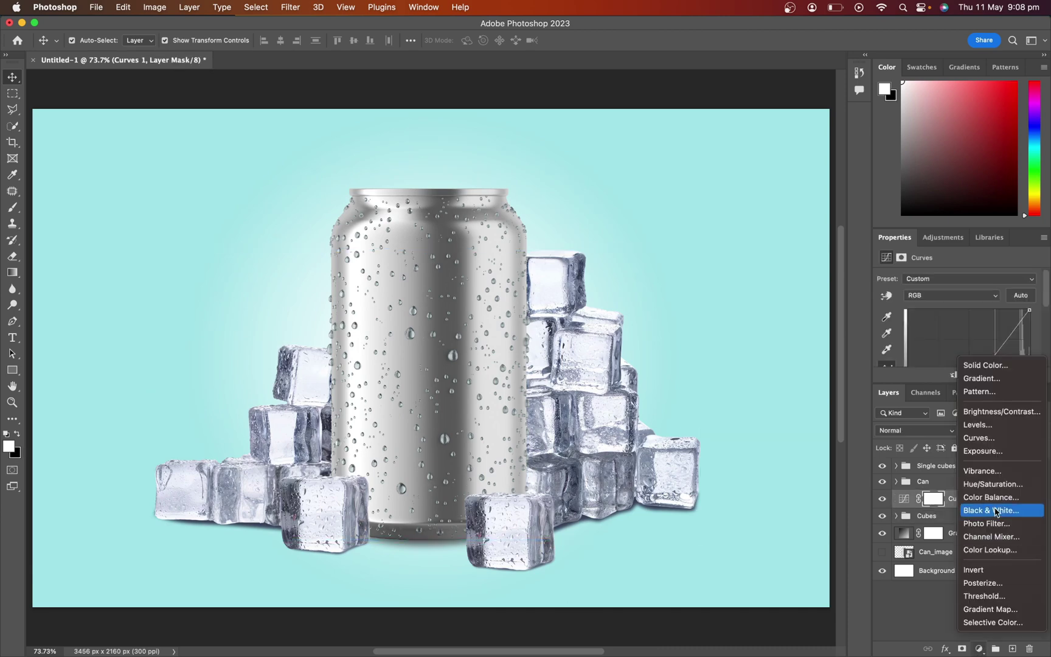
pyautogui.click(996, 499)
pyautogui.moveTo(941, 309); pyautogui.dragTo(912, 309)
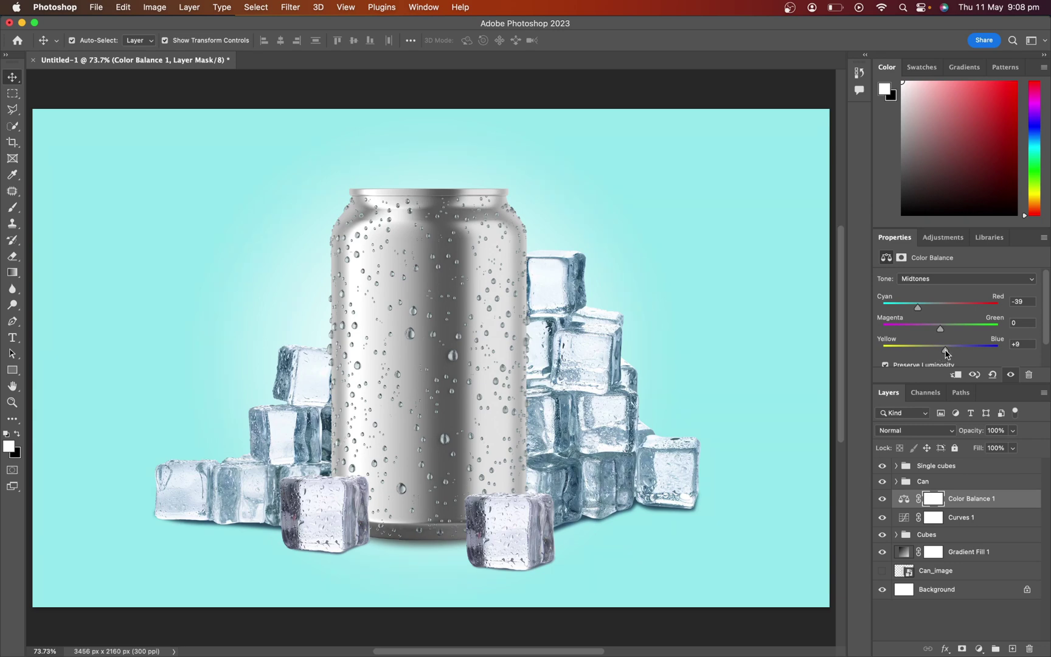
pyautogui.press('super+alt+g')
pyautogui.hotkey('alt', '[')
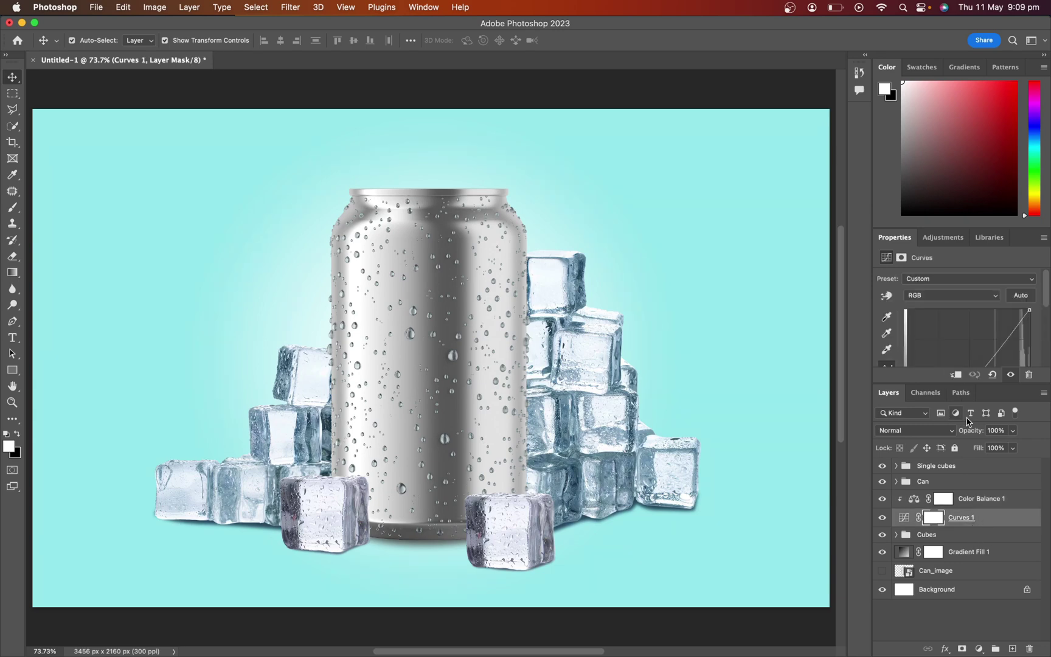
pyautogui.press('super+alt+g')
# Add a Curves 2 adjustment with a lowered midpoint, clipped to Single cubes.
pyautogui.click(963, 470)
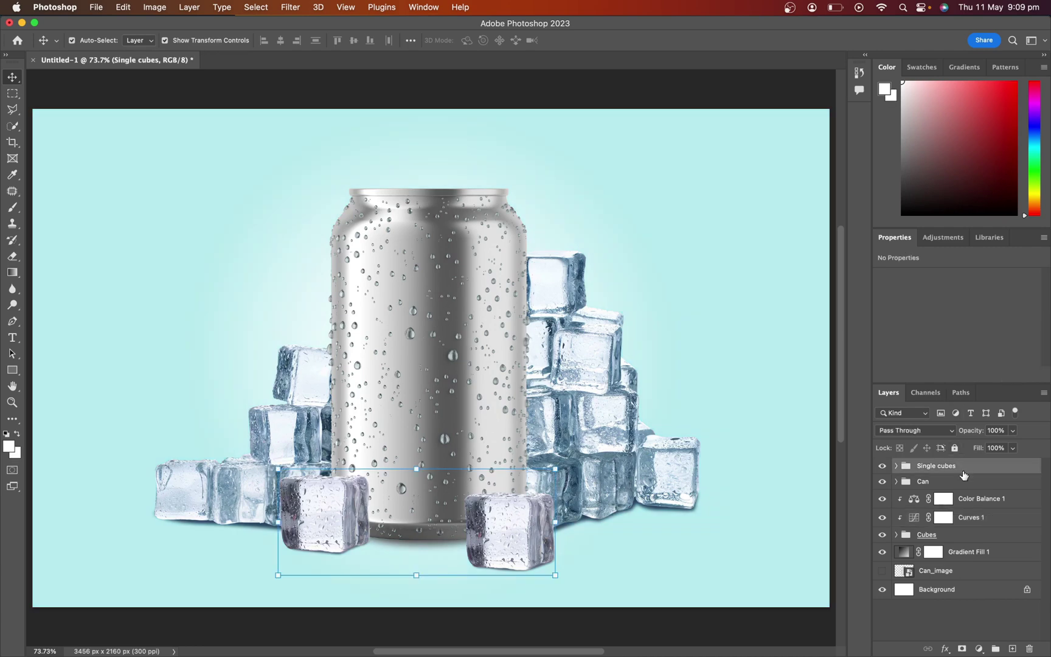
pyautogui.click(979, 648)
pyautogui.click(983, 392)
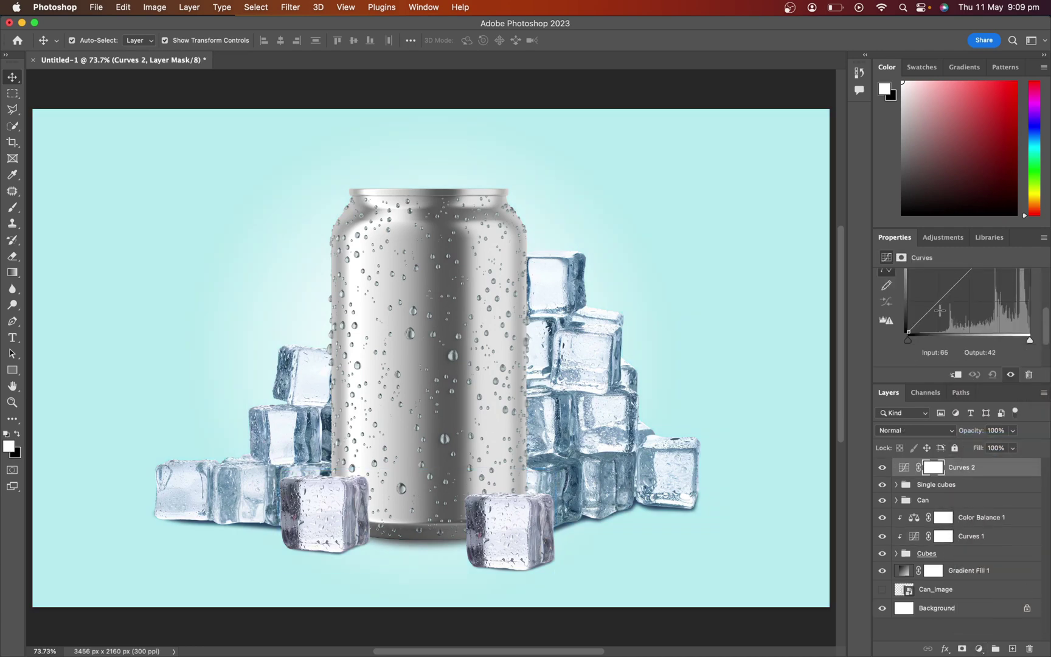
pyautogui.moveTo(935, 304); pyautogui.dragTo(940, 311)
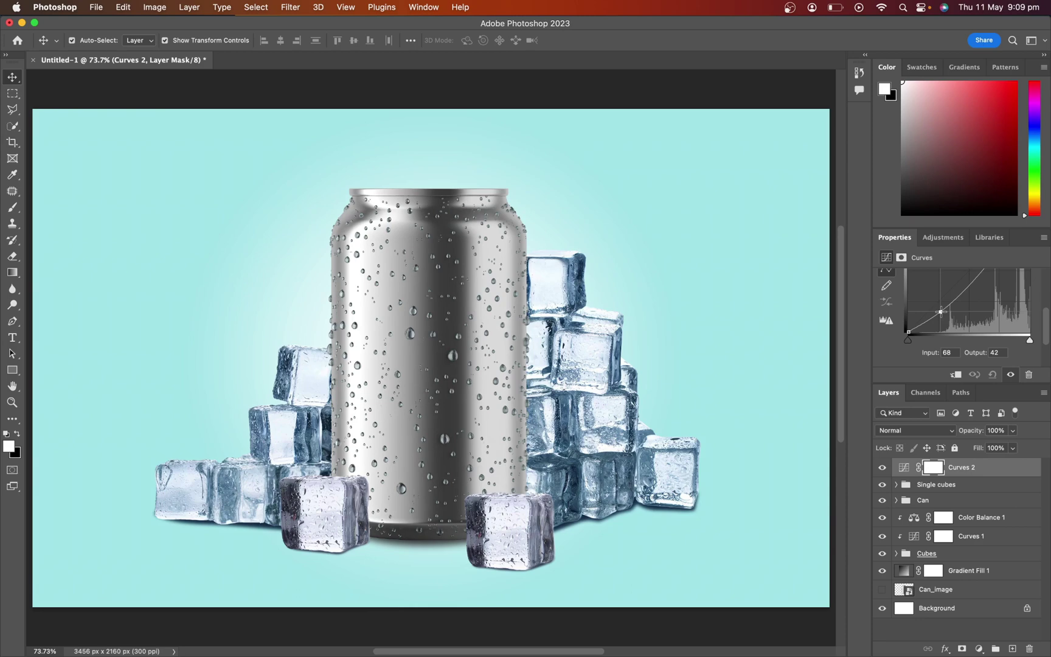
pyautogui.press('super+alt+g')
# Add Color Balance 2 with Cyan −43 and Blue +10 for the front cubes.
pyautogui.click(979, 648)
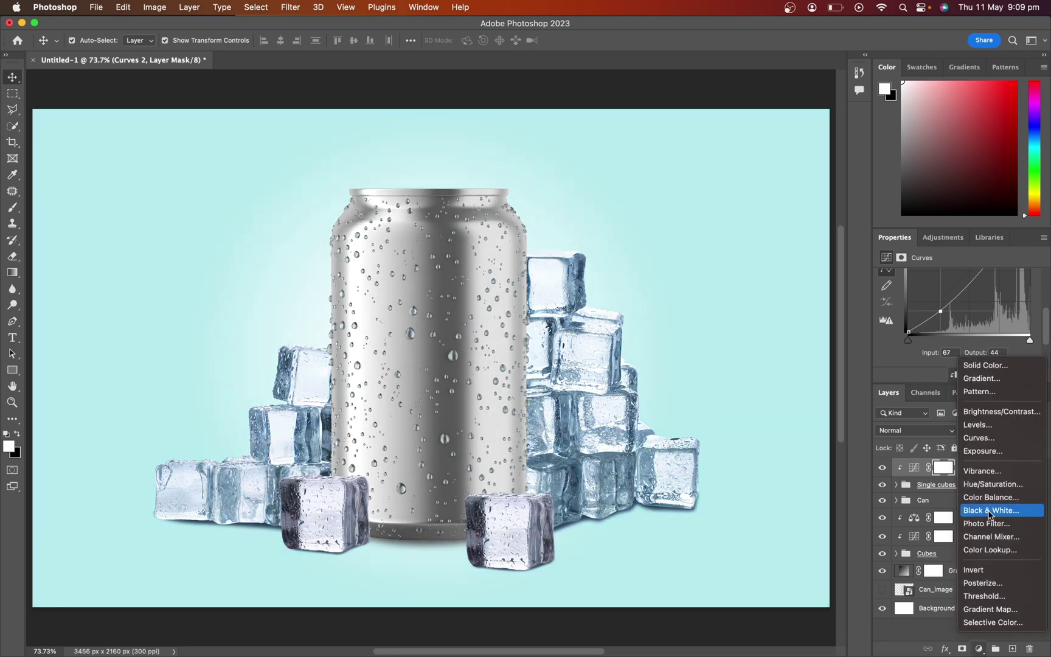
pyautogui.click(996, 497)
pyautogui.moveTo(941, 304); pyautogui.dragTo(915, 308)
pyautogui.moveTo(940, 350); pyautogui.dragTo(942, 354)
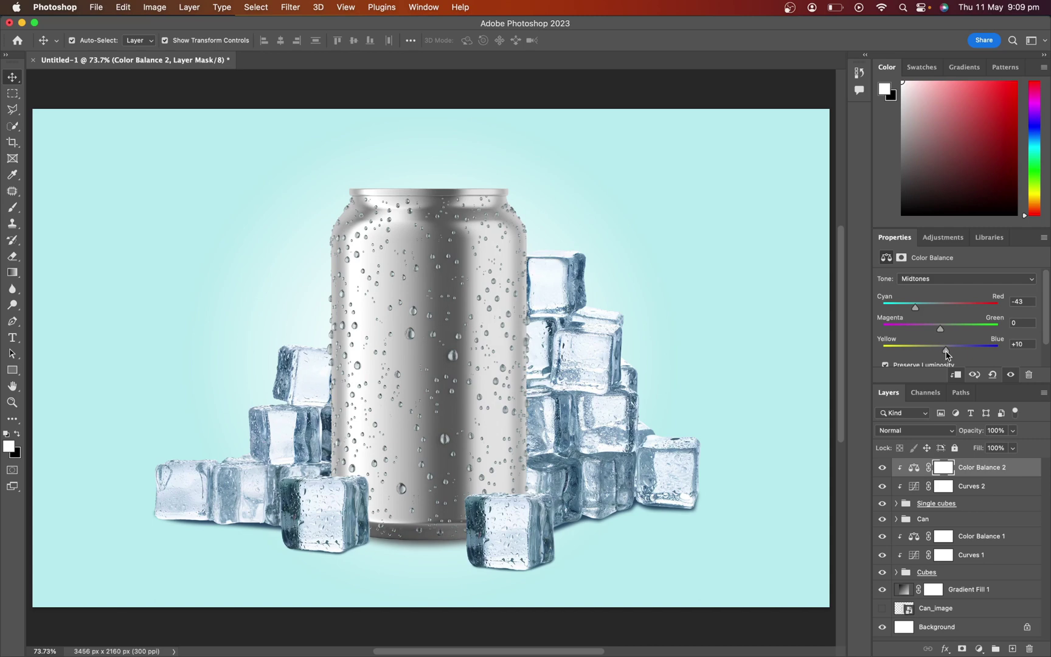
pyautogui.click(989, 473)
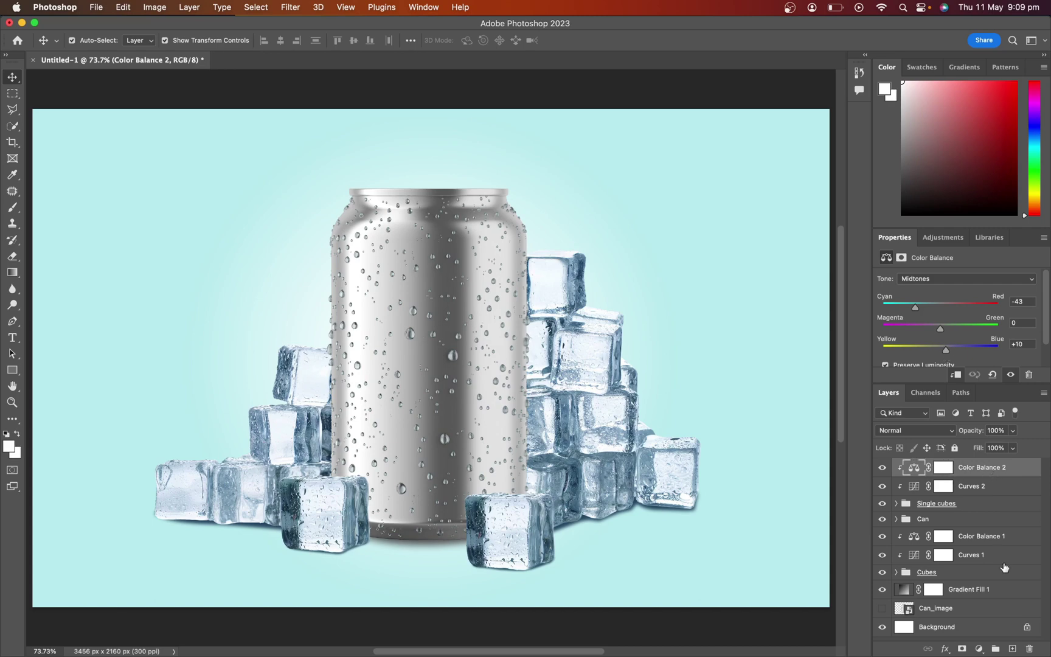
# Recolour Gradient Fill 1's stops, making the right stop bluer and the left stop teal.
pyautogui.click(973, 589)
pyautogui.doubleClick(904, 589)
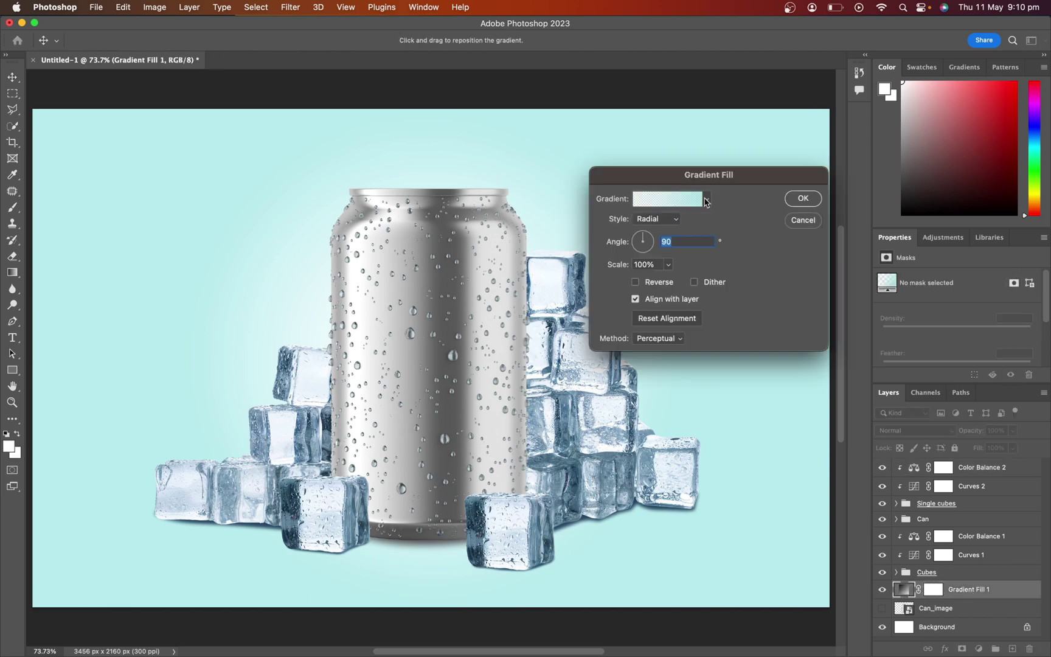
pyautogui.click(706, 203)
pyautogui.click(631, 406)
pyautogui.click(285, 276)
pyautogui.click(863, 226)
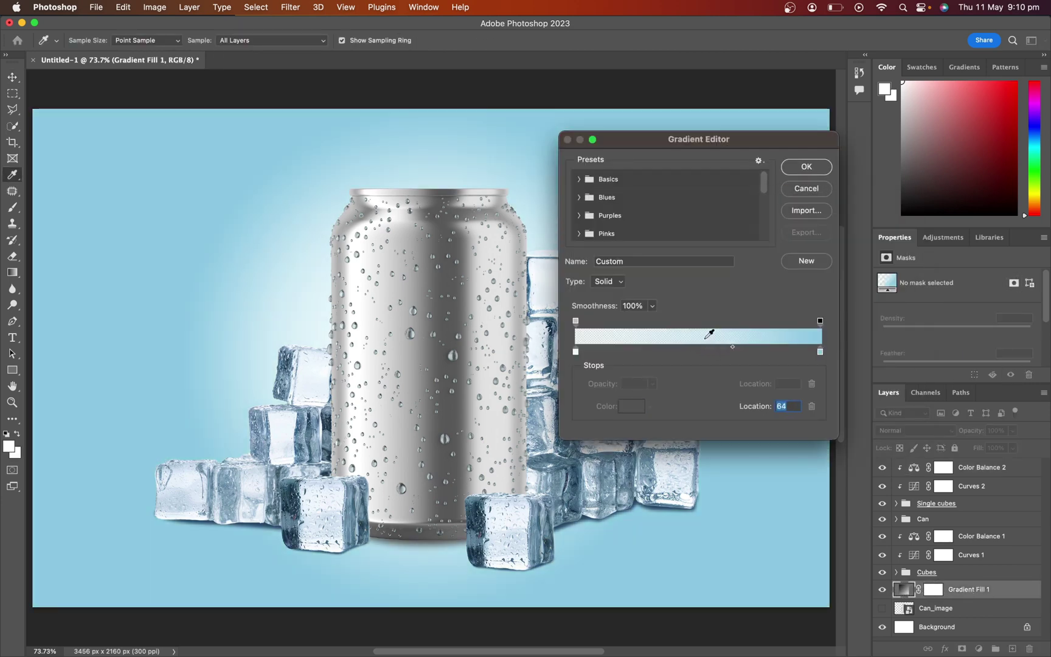
pyautogui.click(575, 322)
pyautogui.click(576, 351)
pyautogui.click(632, 405)
pyautogui.click(698, 305)
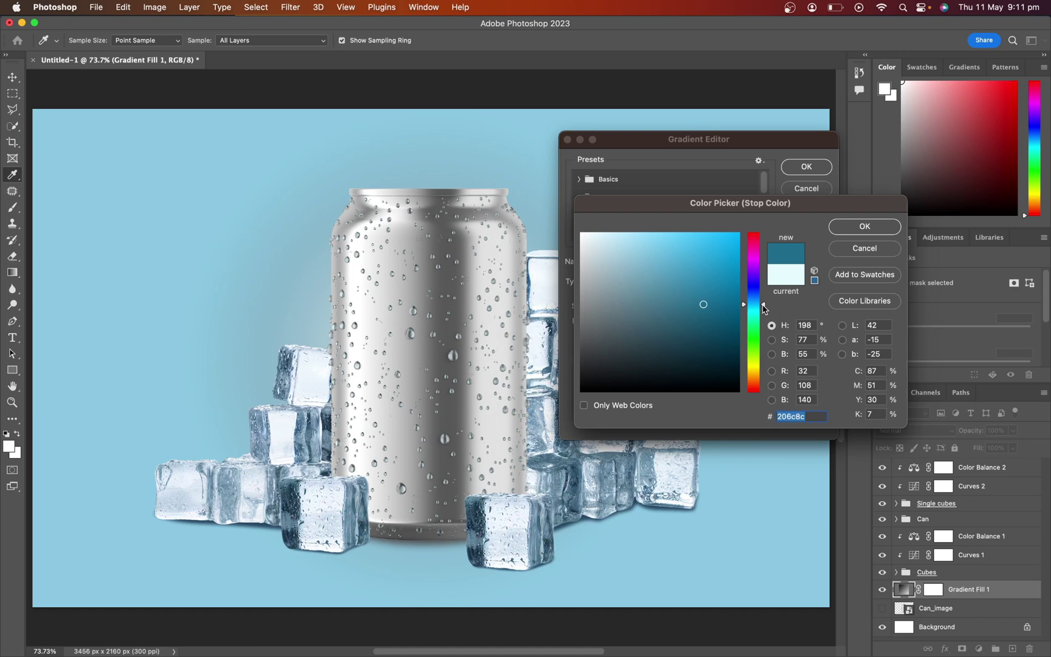
pyautogui.click(863, 226)
# Move the gradient's opacity stop to location 16, set a light blue stop, and apply the fill.
pyautogui.click(576, 321)
pyautogui.click(739, 326)
pyautogui.moveTo(739, 326); pyautogui.dragTo(615, 323)
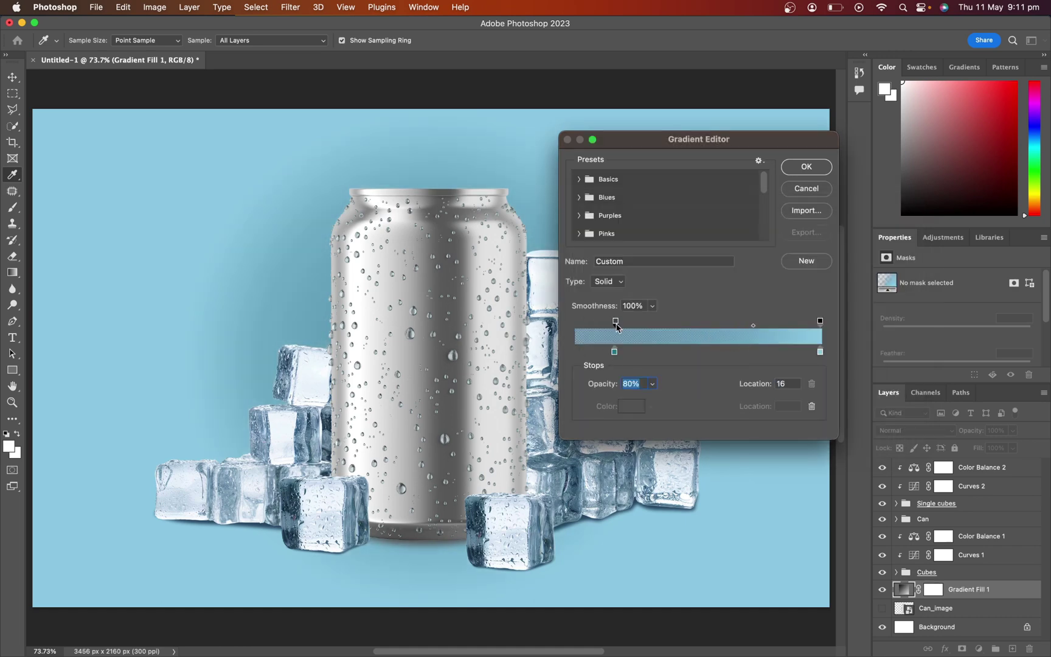
pyautogui.click(806, 168)
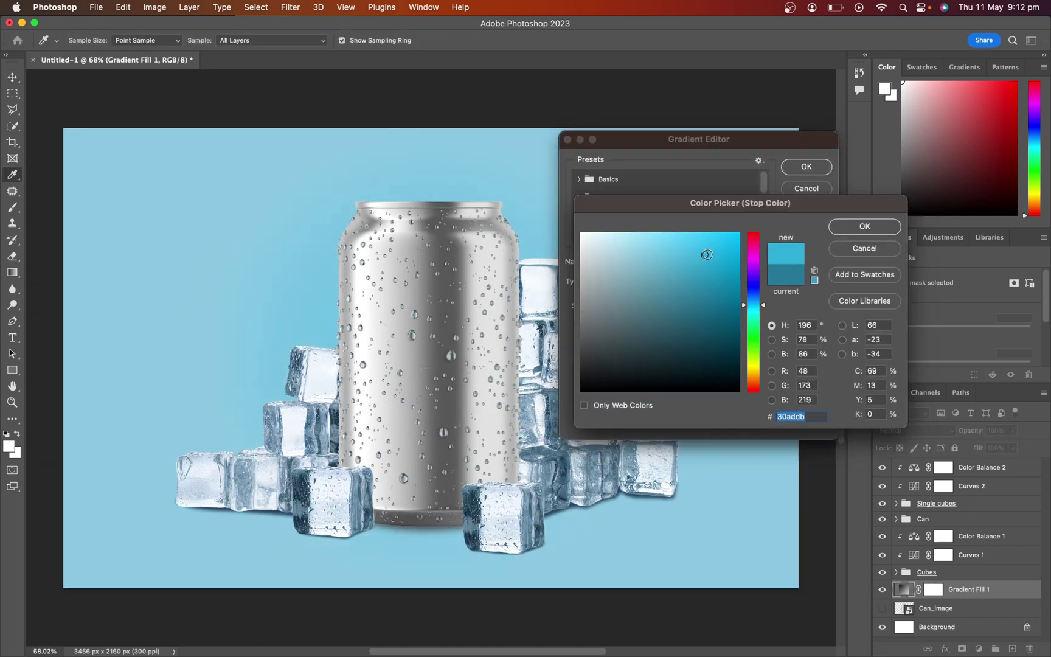
pyautogui.write('4d08be')
pyautogui.press('super+v')
pyautogui.click(864, 226)
pyautogui.click(806, 166)
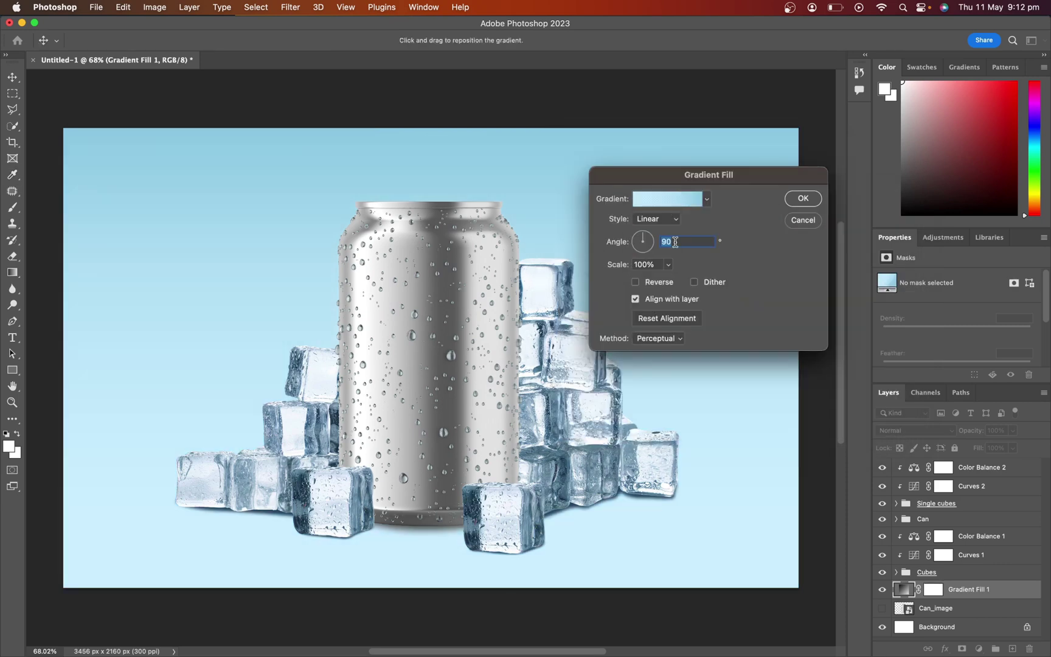
pyautogui.click(801, 207)
# Add a second Gradient Fill layer with a dark blue #0a5d8c stop.
pyautogui.click(978, 648)
pyautogui.click(985, 375)
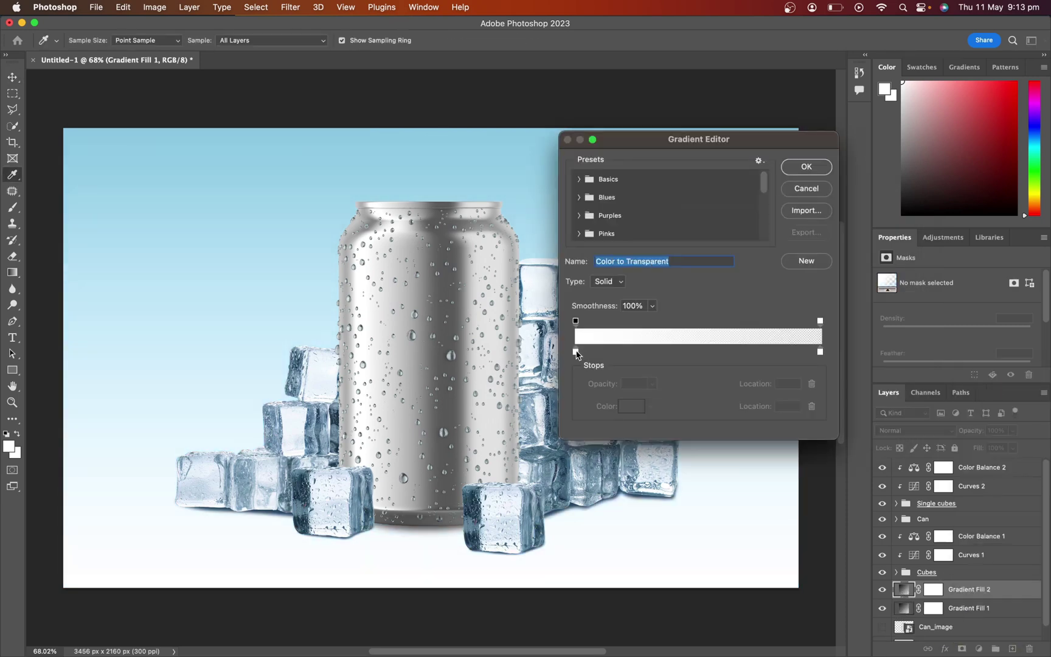
pyautogui.doubleClick(575, 352)
pyautogui.click(733, 301)
pyautogui.press('Return')
pyautogui.press('Return')
pyautogui.press('Return')
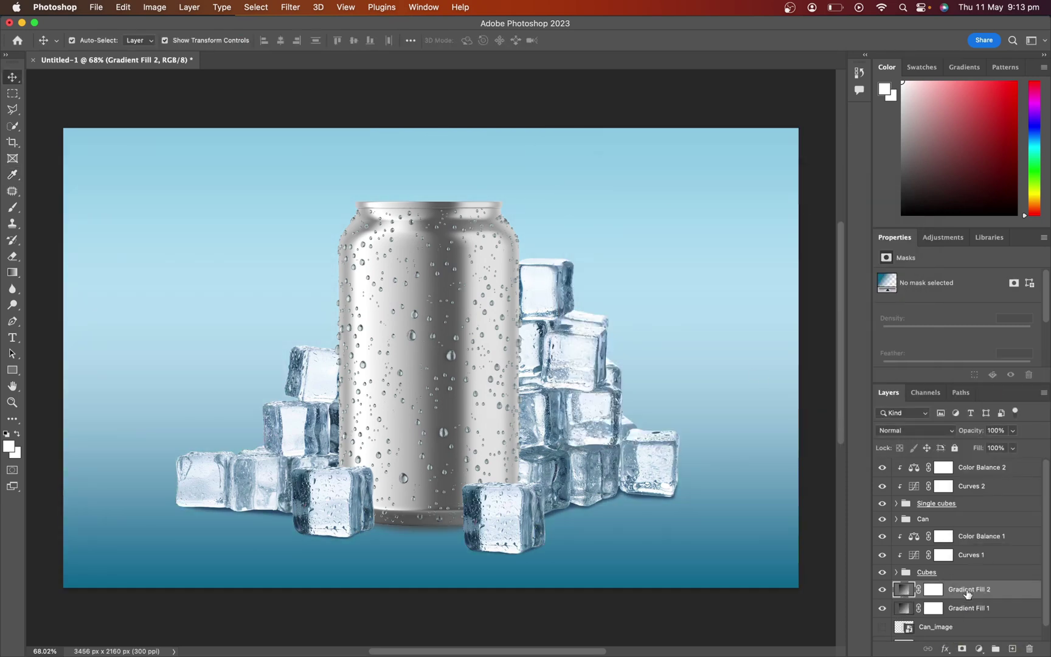
# Group both gradient fill layers with Cmd+G and name the group 'Background'.
pyautogui.keyDown('shift'); pyautogui.click(980, 613); pyautogui.keyUp('shift')
pyautogui.rightClick(981, 613)
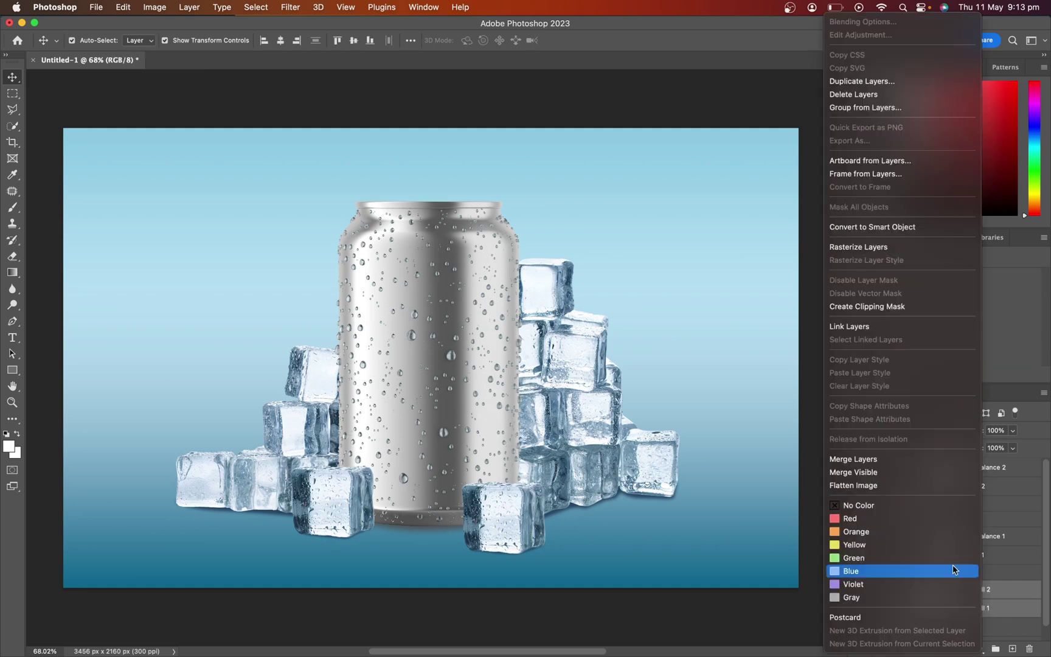
pyautogui.press('Escape')
pyautogui.press('super+g')
pyautogui.doubleClick(927, 588)
pyautogui.write('Background')
pyautogui.press('Return')
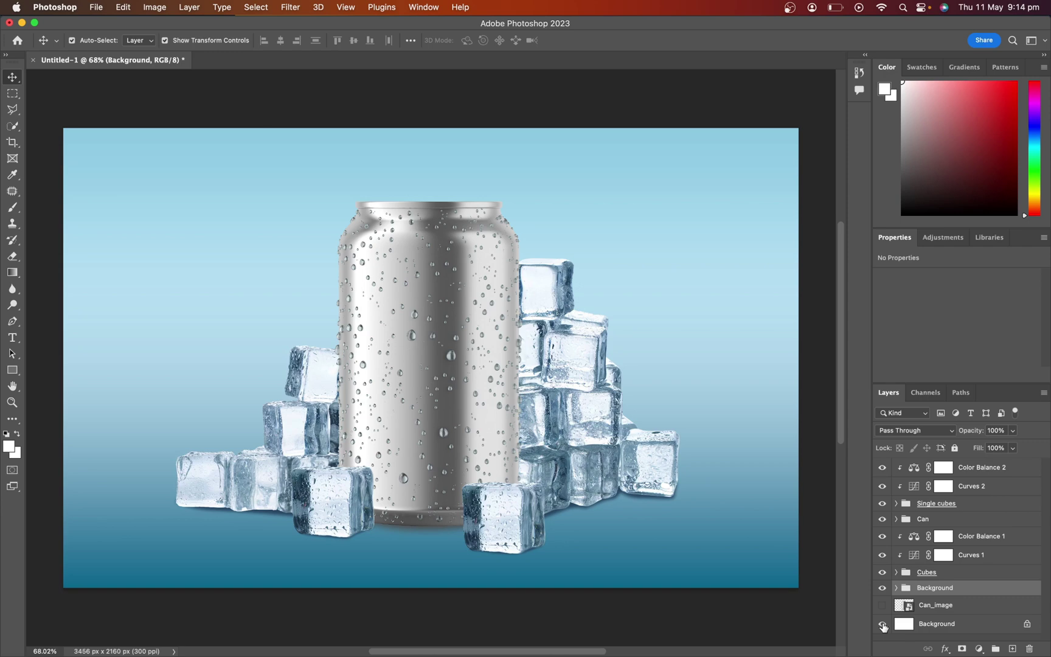
# Select the can shadow layer in the Can group and try black and deep blue fills.
pyautogui.click(896, 519)
pyautogui.click(940, 593)
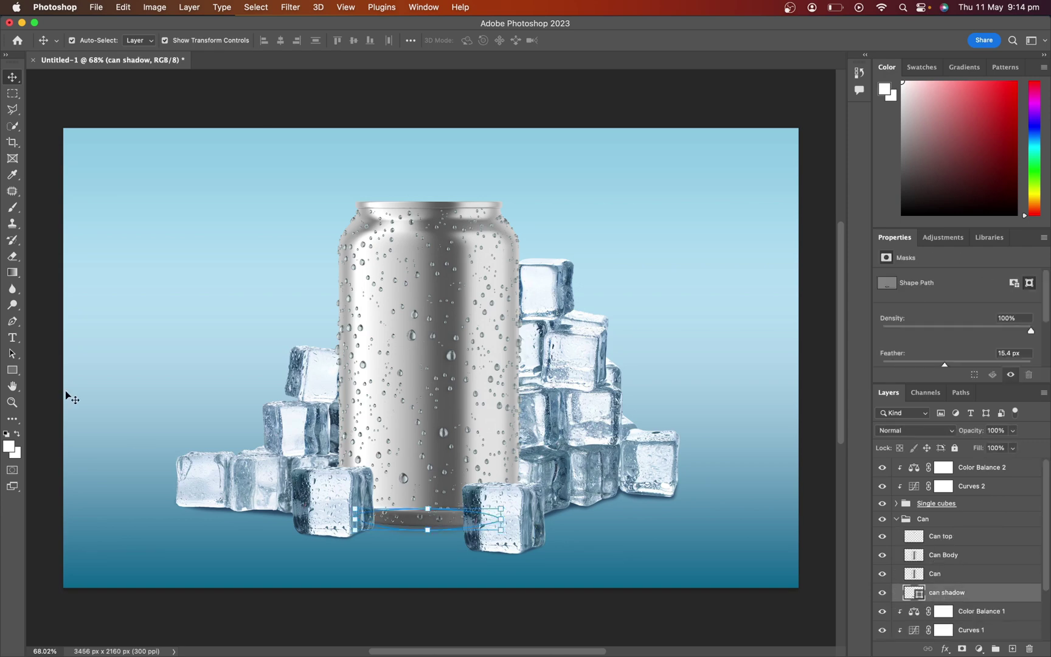
pyautogui.click(12, 321)
pyautogui.click(138, 41)
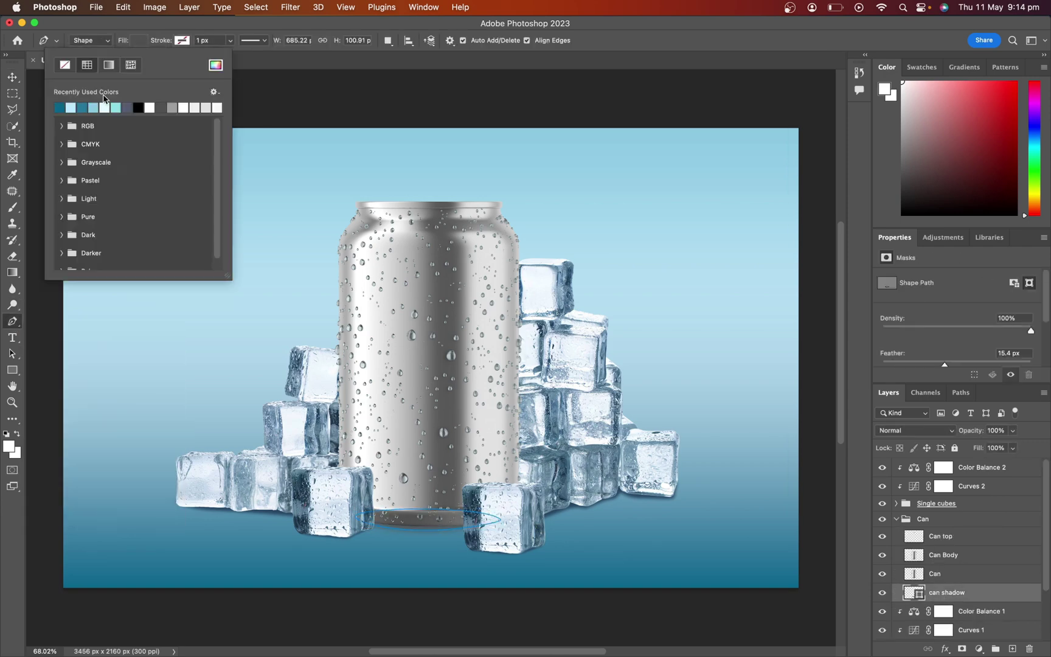
pyautogui.click(126, 107)
pyautogui.click(139, 107)
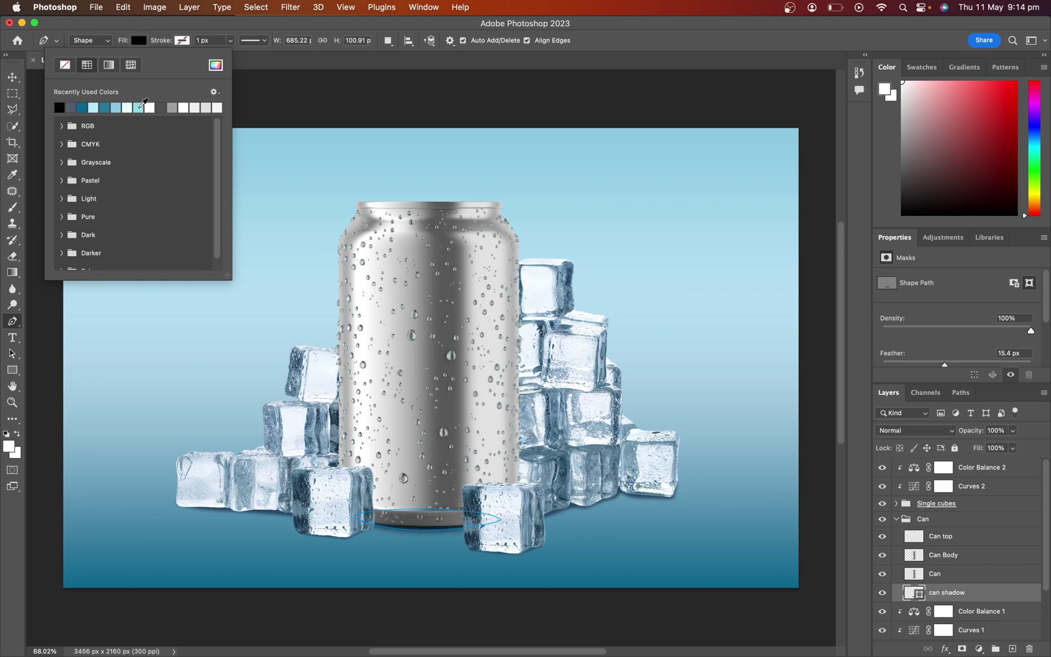
pyautogui.click(215, 64)
pyautogui.moveTo(592, 363); pyautogui.dragTo(576, 348)
pyautogui.moveTo(760, 392); pyautogui.dragTo(760, 298)
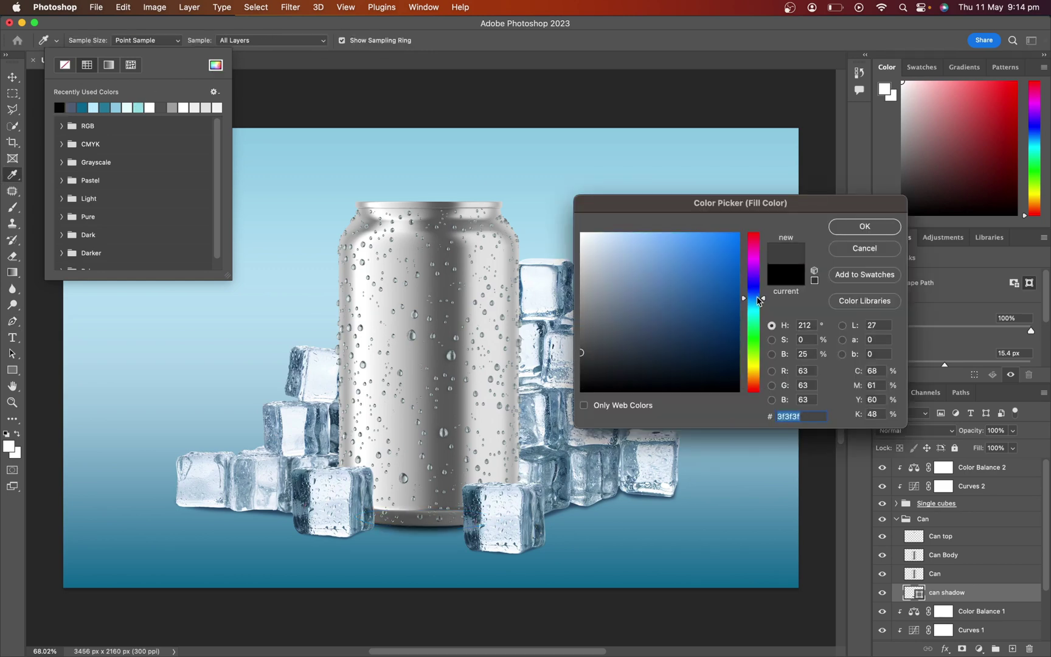
pyautogui.moveTo(735, 361); pyautogui.dragTo(738, 339)
pyautogui.click(856, 227)
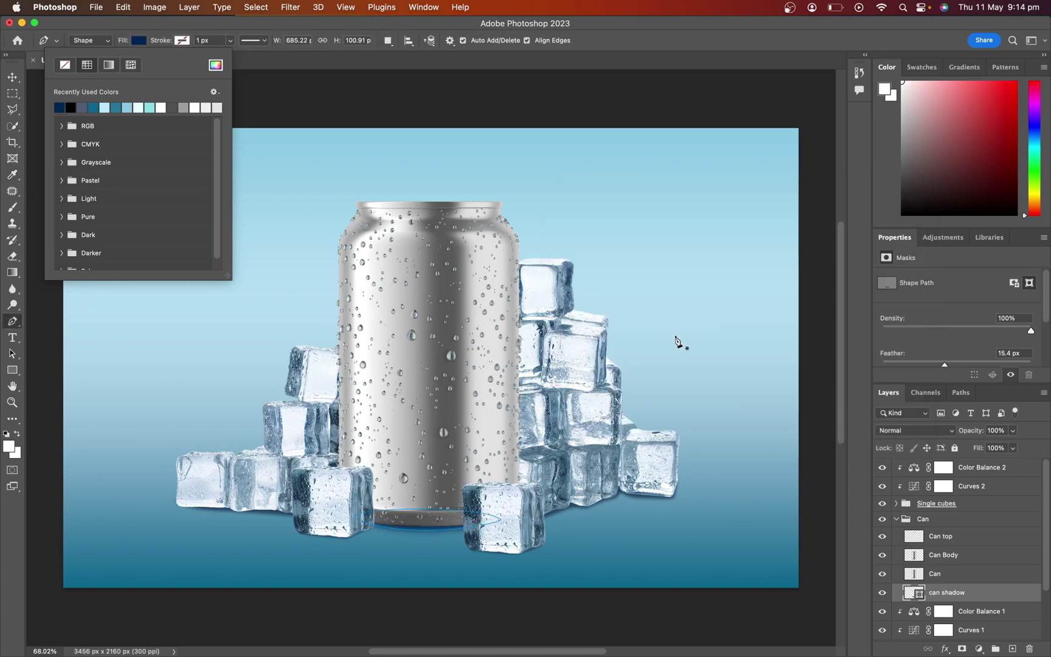
# Give the can shadow a dark grey fill and lower its feather to 7.4 px.
pyautogui.click(83, 107)
pyautogui.click(82, 107)
pyautogui.click(216, 65)
pyautogui.moveTo(587, 382); pyautogui.dragTo(578, 367)
pyautogui.click(854, 228)
pyautogui.click(947, 360)
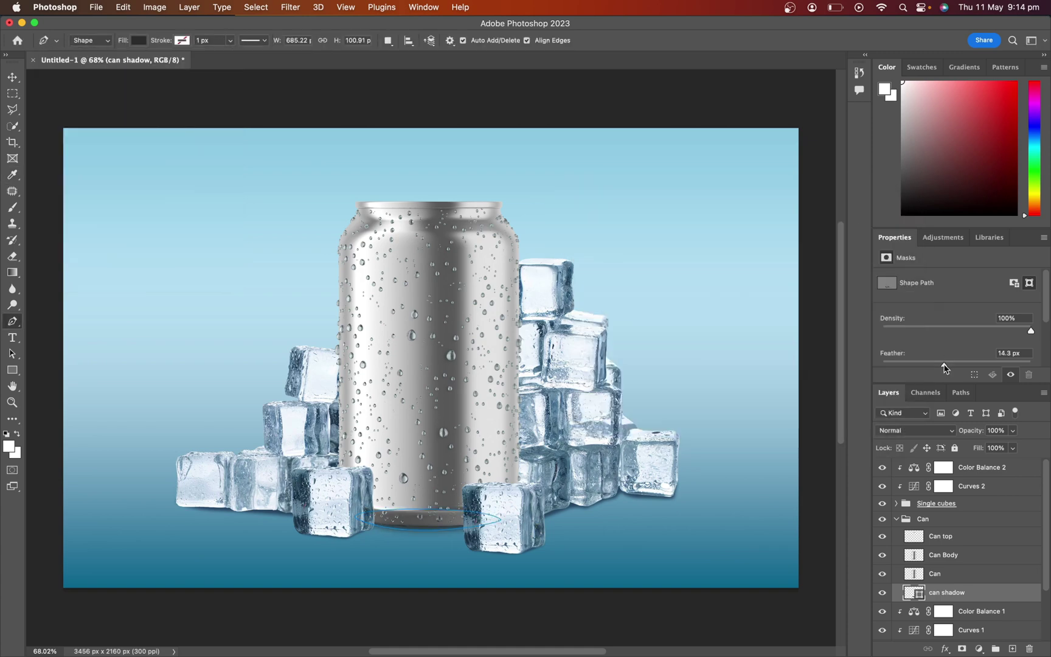
pyautogui.moveTo(945, 363); pyautogui.dragTo(931, 368)
pyautogui.click(12, 77)
pyautogui.click(124, 96)
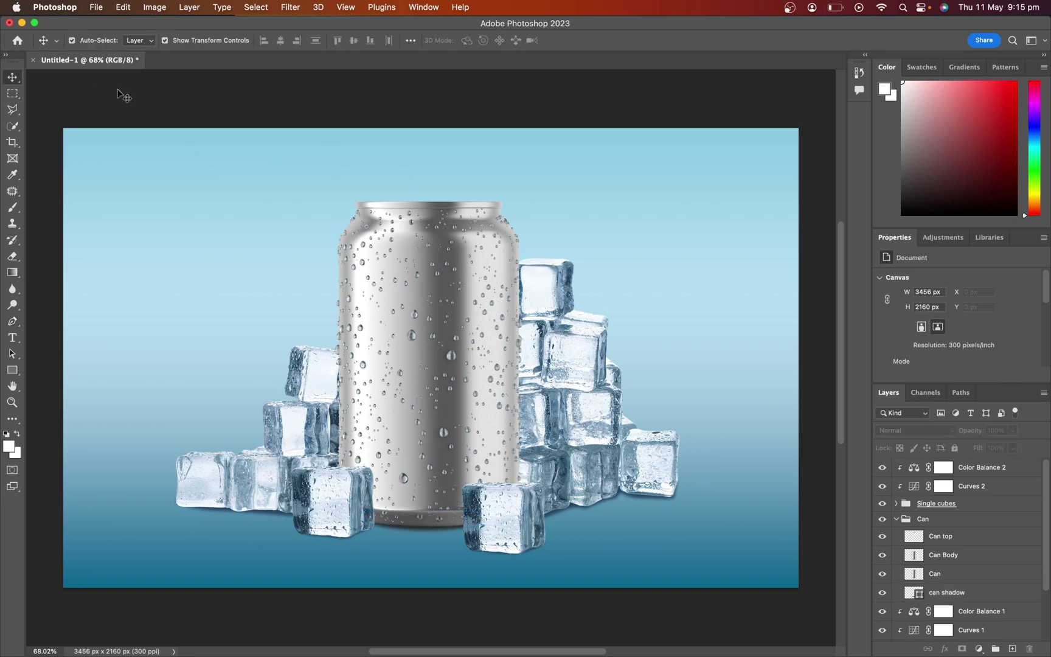
# Duplicate Can Body and rename the copy 'Paste your design here'.
pyautogui.click(978, 559)
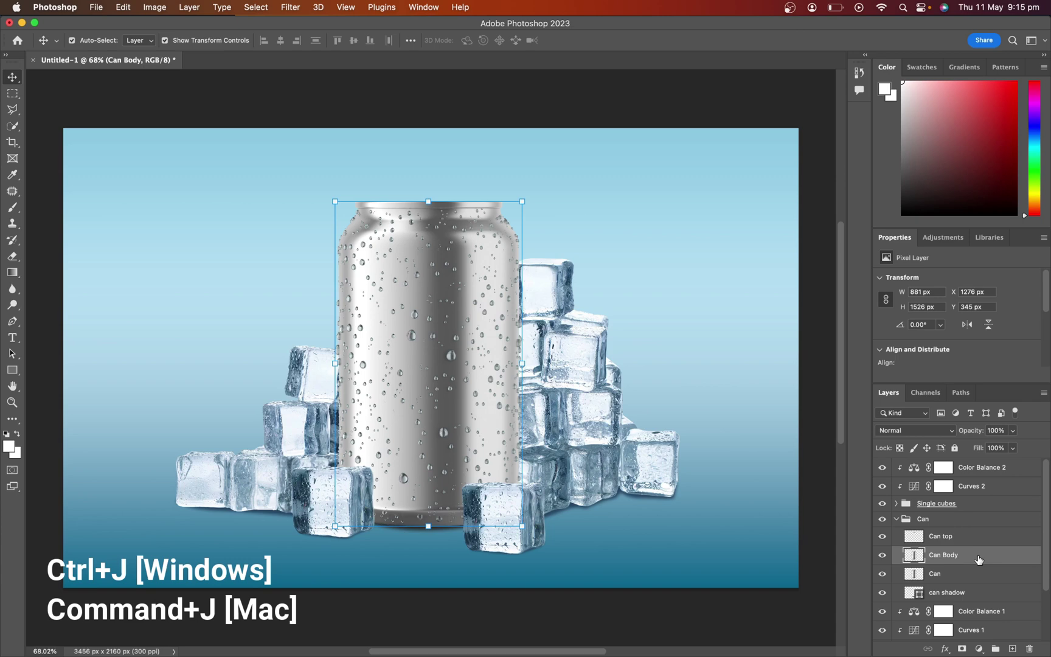
pyautogui.press('super+j')
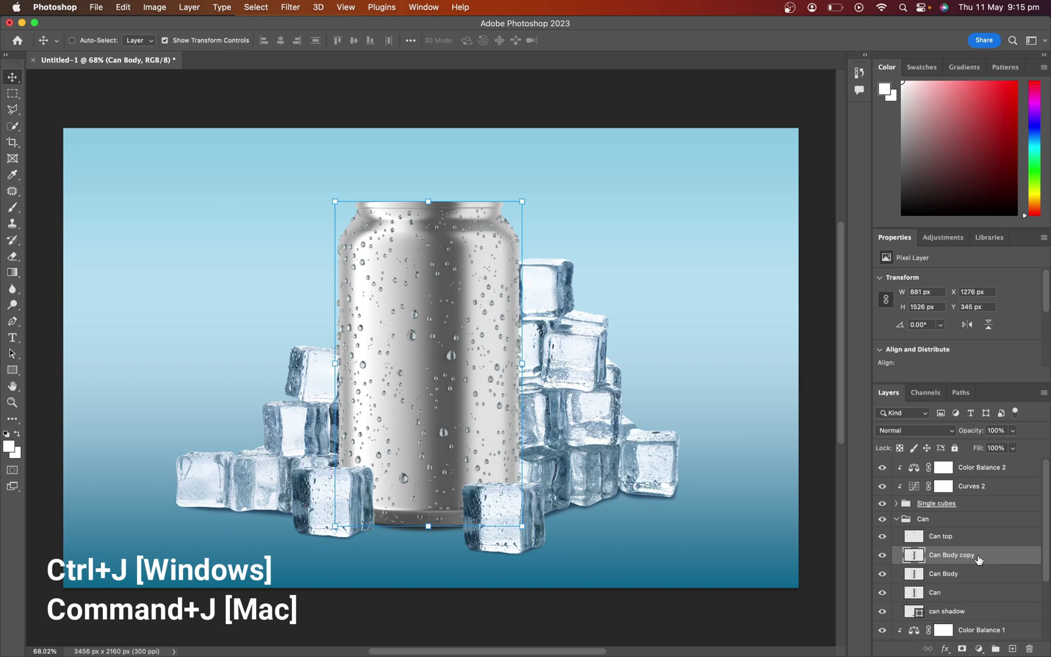
pyautogui.doubleClick(964, 555)
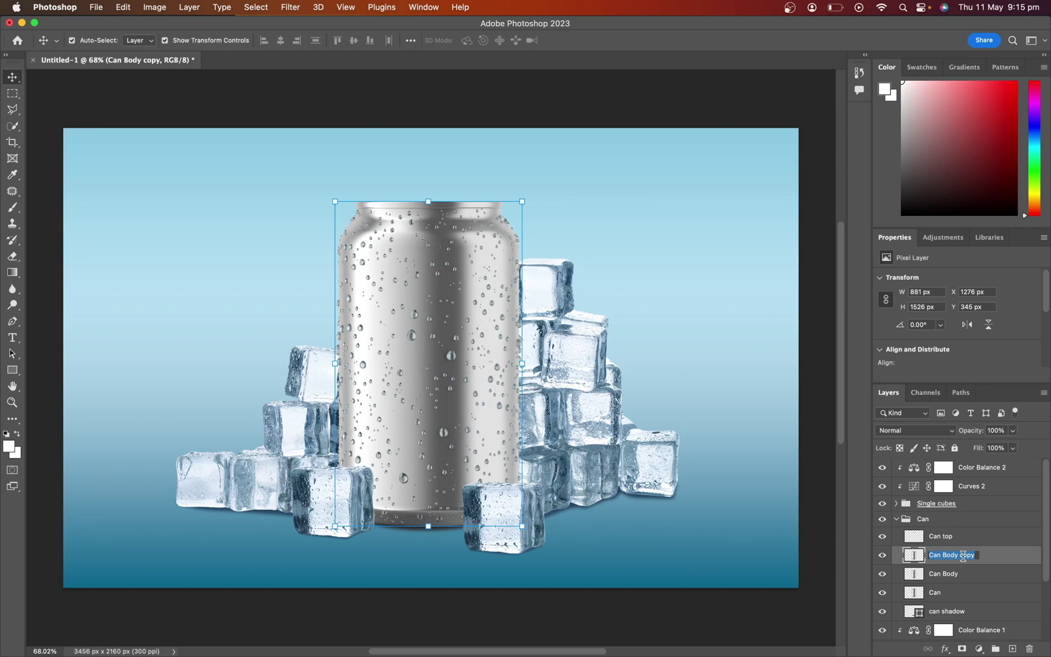
pyautogui.write('Paste your design here')
pyautogui.press('Return')
# Convert 'Paste your design here' to a smart object clipped to Can Body.
pyautogui.rightClick(1017, 558)
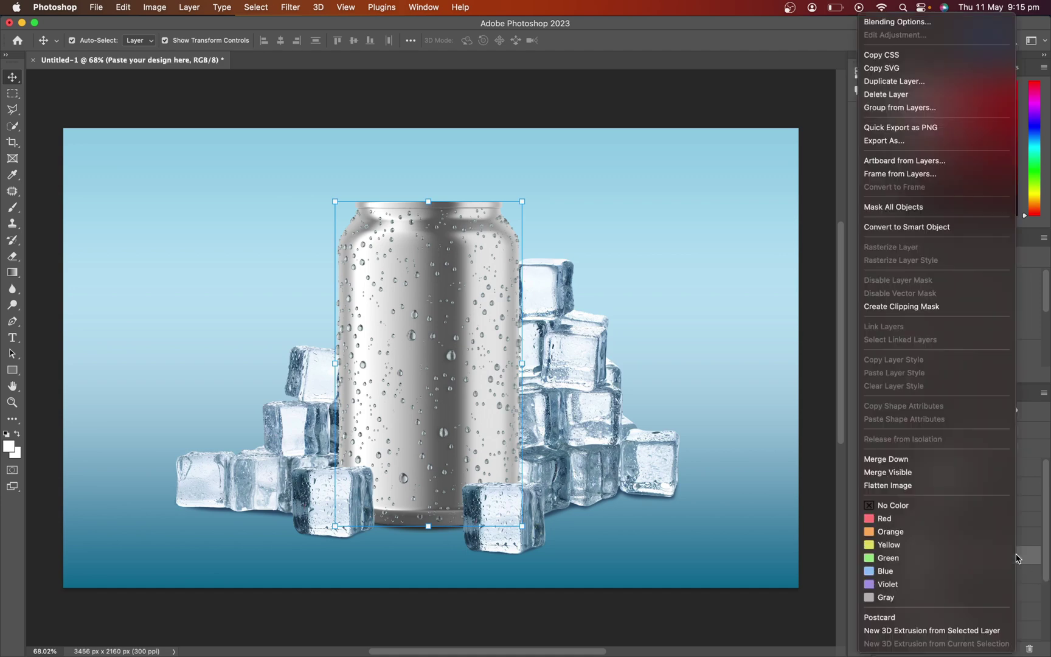
pyautogui.click(936, 227)
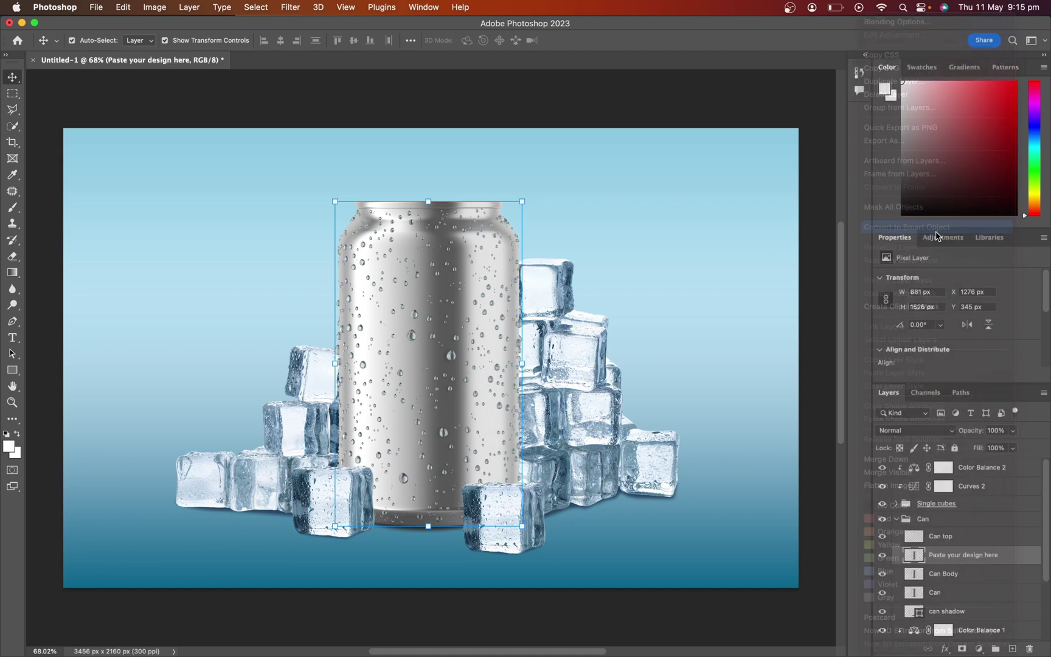
pyautogui.rightClick(1007, 560)
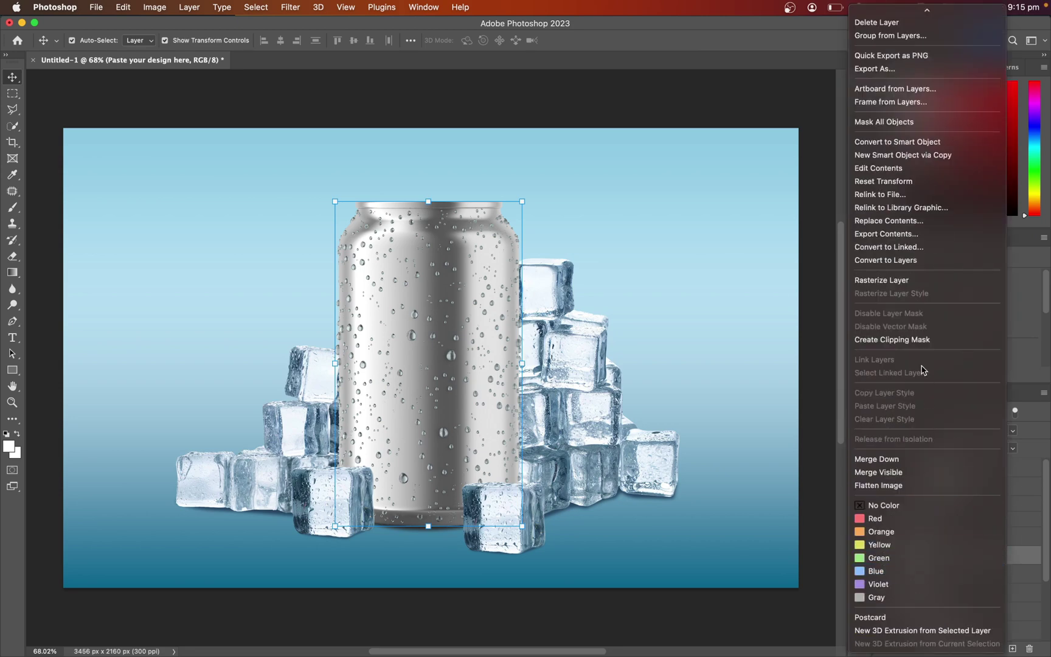
pyautogui.click(919, 340)
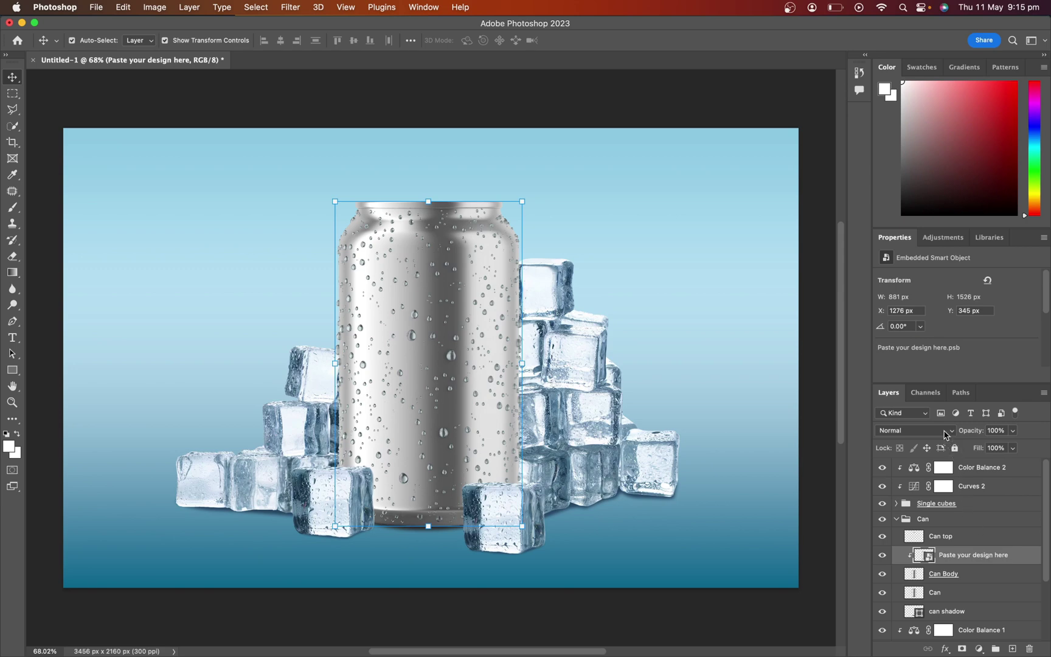
# Duplicate Can Body, move it above the design layer, and set the design layer to Linear Burn.
pyautogui.click(945, 579)
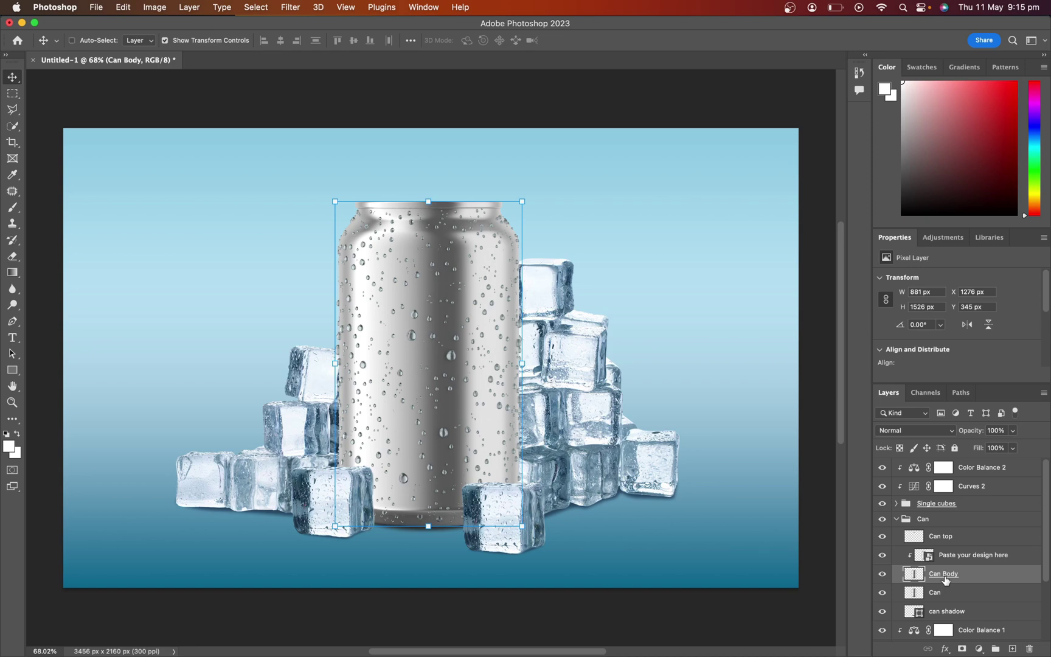
pyautogui.press('super+j')
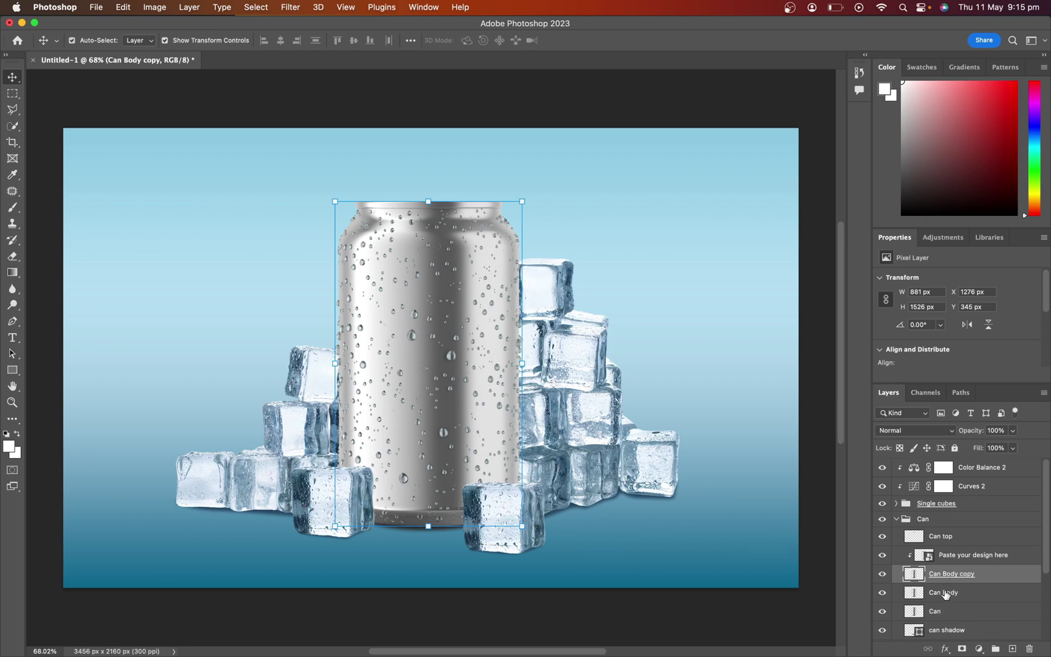
pyautogui.click(945, 594)
pyautogui.moveTo(943, 594); pyautogui.dragTo(944, 550)
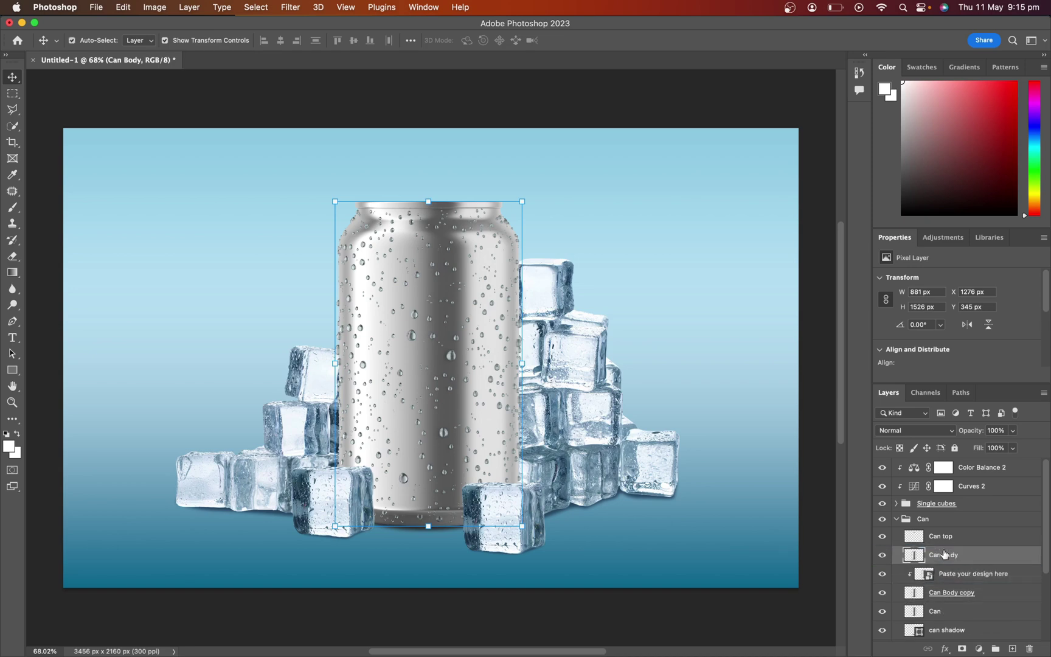
pyautogui.click(970, 574)
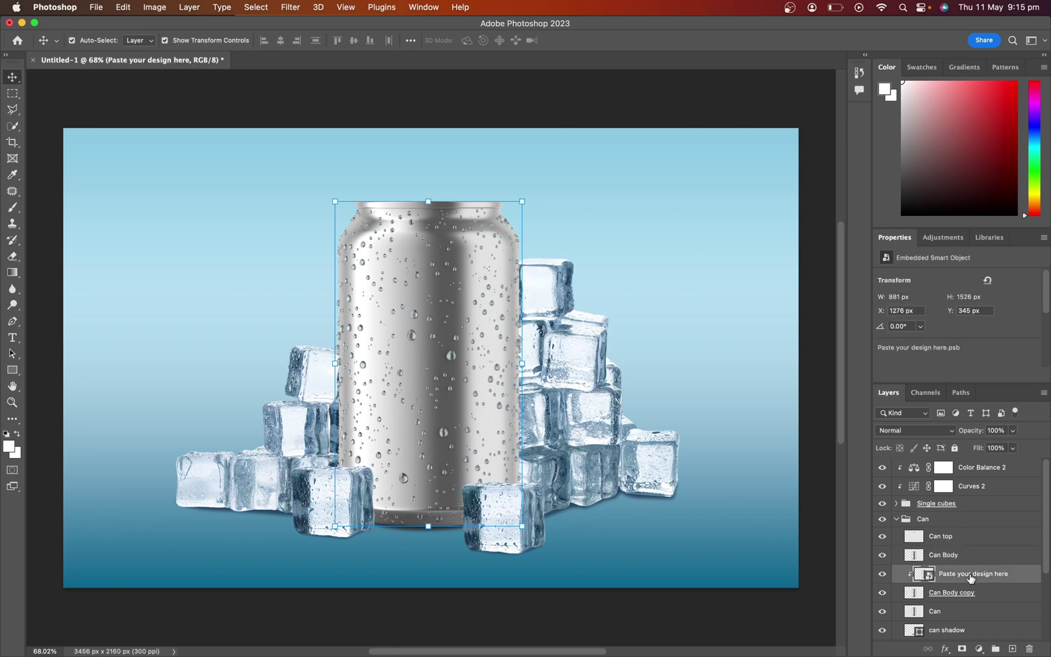
pyautogui.click(944, 431)
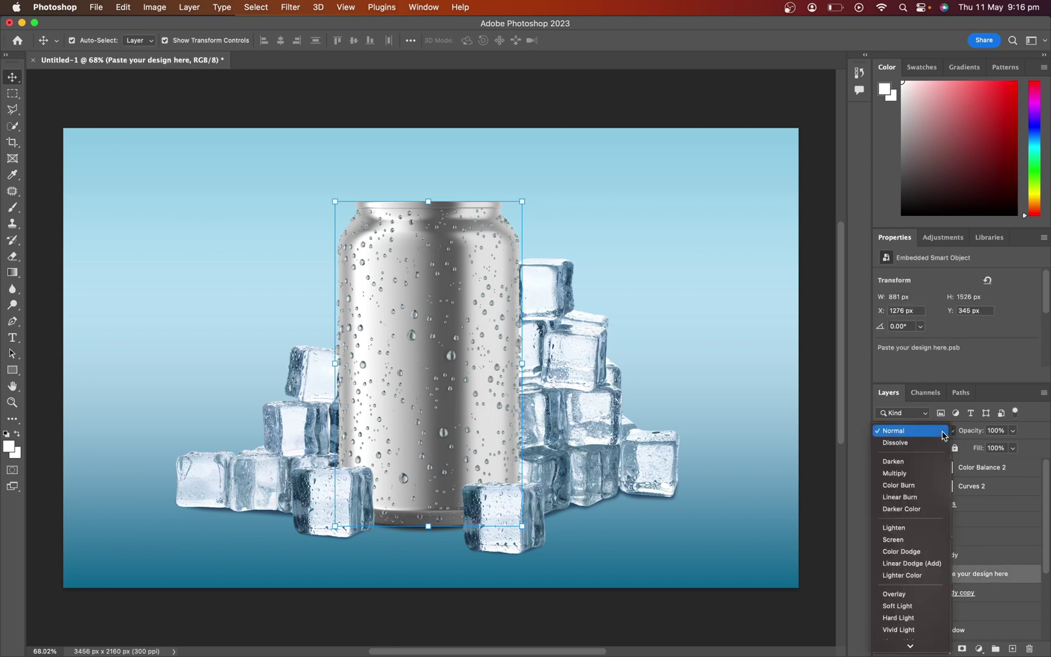
pyautogui.click(929, 496)
# Set Can Body to Overlay at 50% opacity and open the design smart object for editing.
pyautogui.click(965, 557)
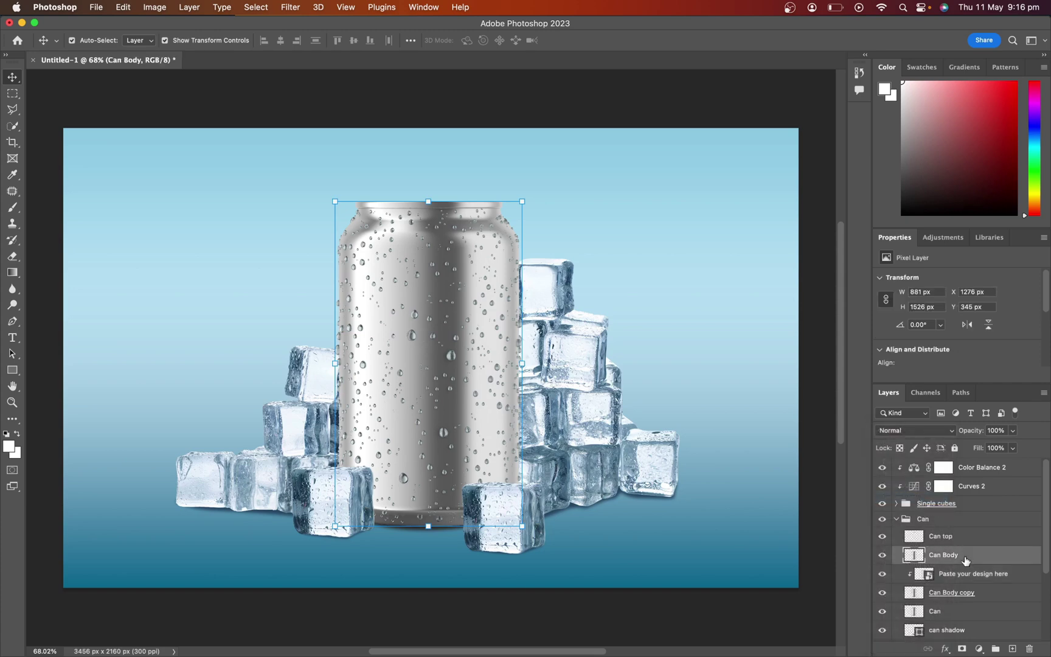
pyautogui.click(939, 431)
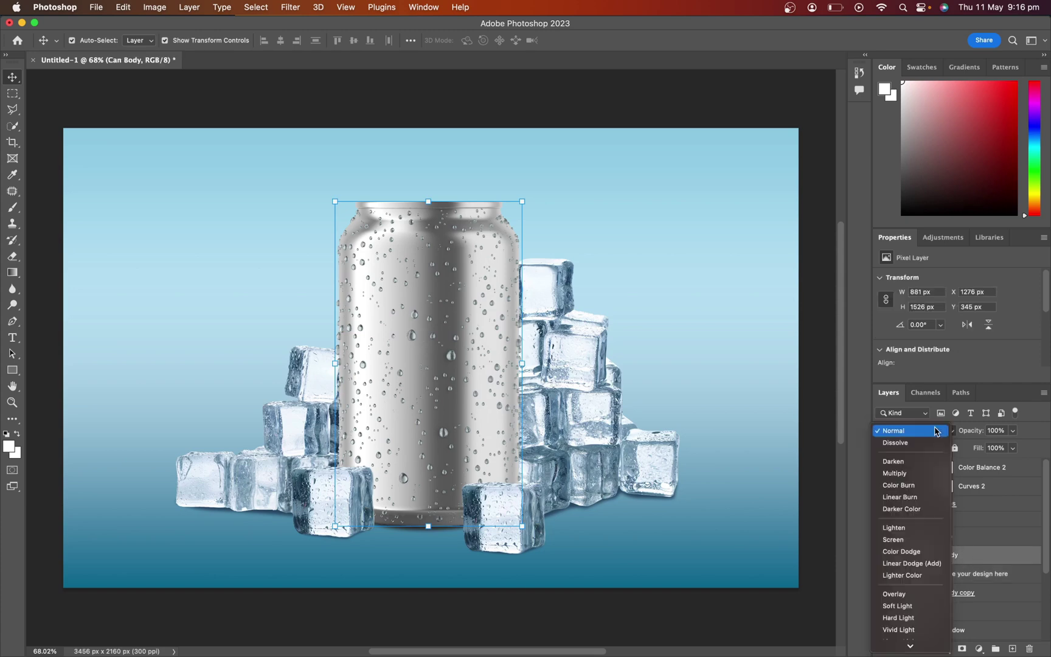
pyautogui.click(903, 594)
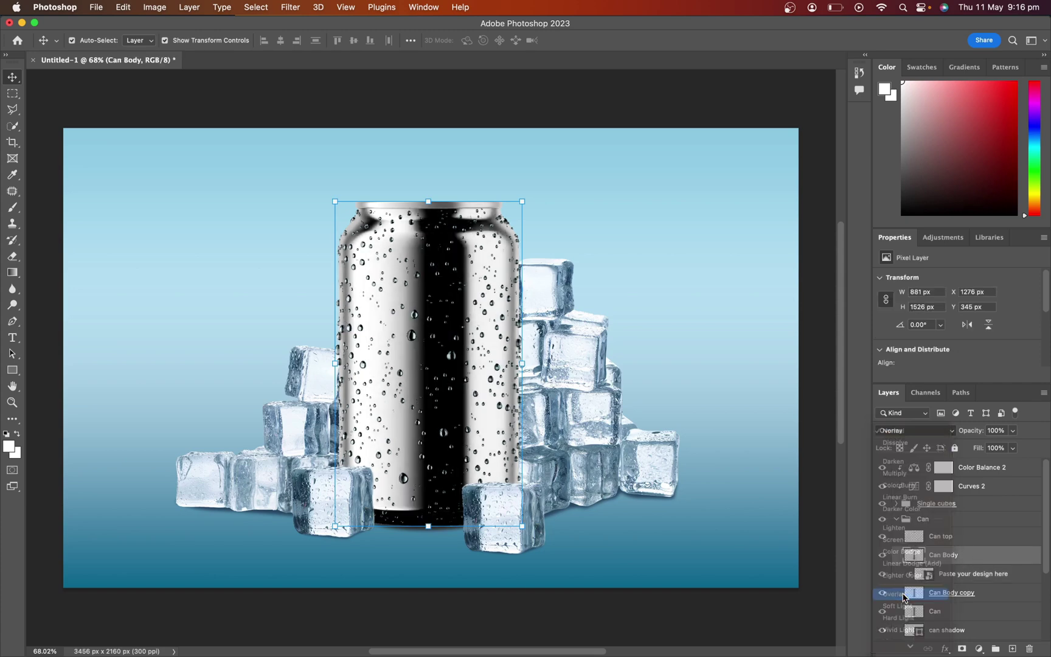
pyautogui.click(1013, 432)
pyautogui.moveTo(1015, 449); pyautogui.dragTo(983, 449)
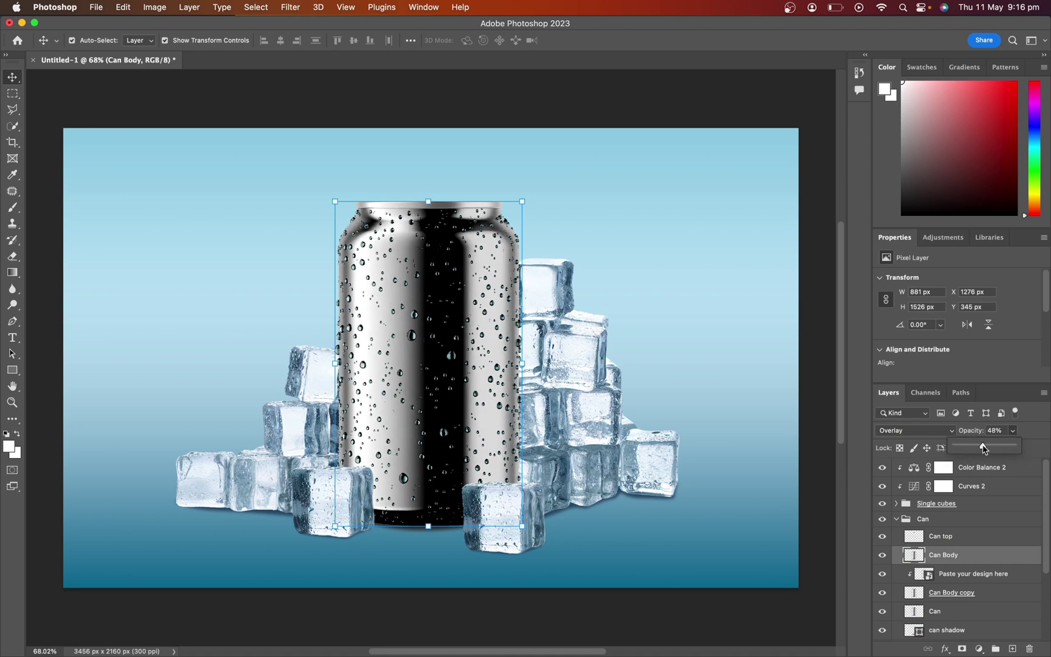
pyautogui.click(1013, 436)
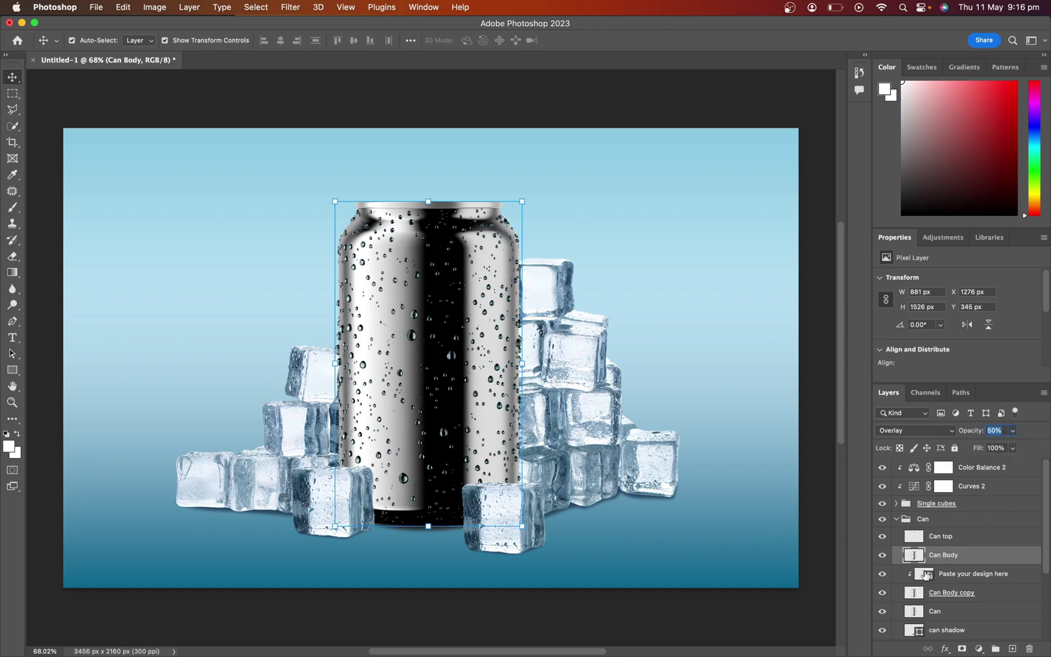
pyautogui.doubleClick(923, 574)
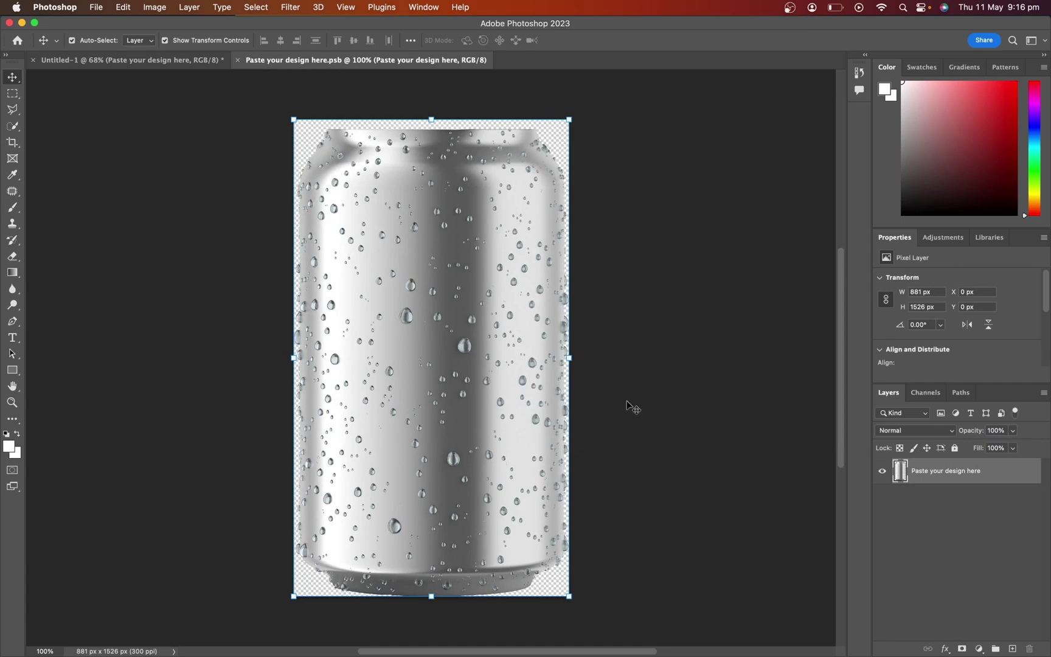
pyautogui.hotkey('ctrl', 'Up')
# In Illustrator, extend the artboard downward to make it taller.
pyautogui.click(410, 271)
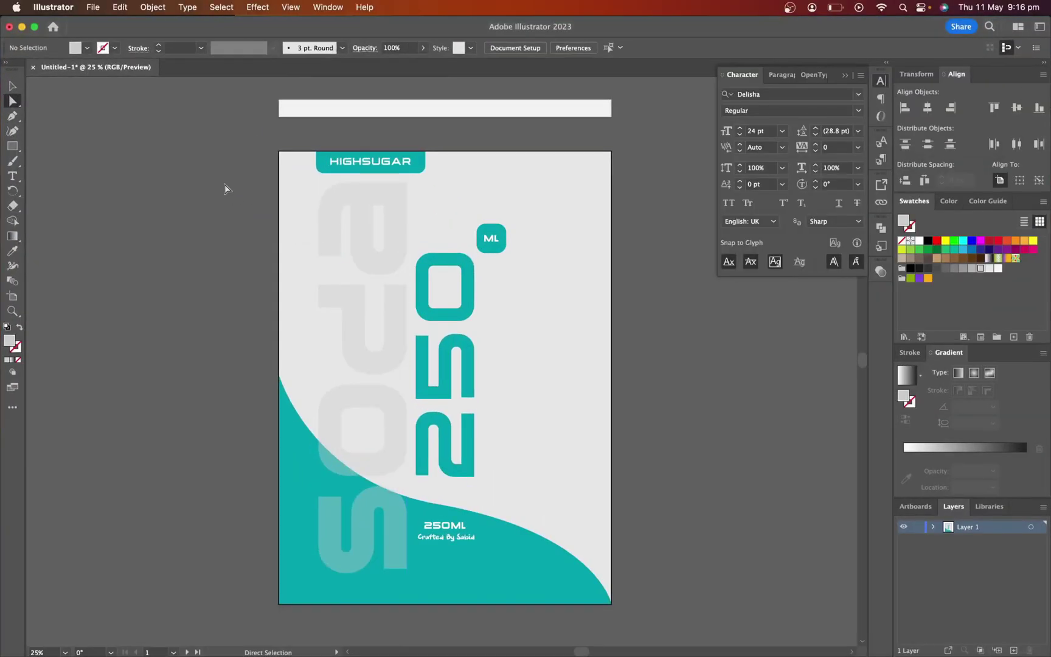
pyautogui.click(12, 85)
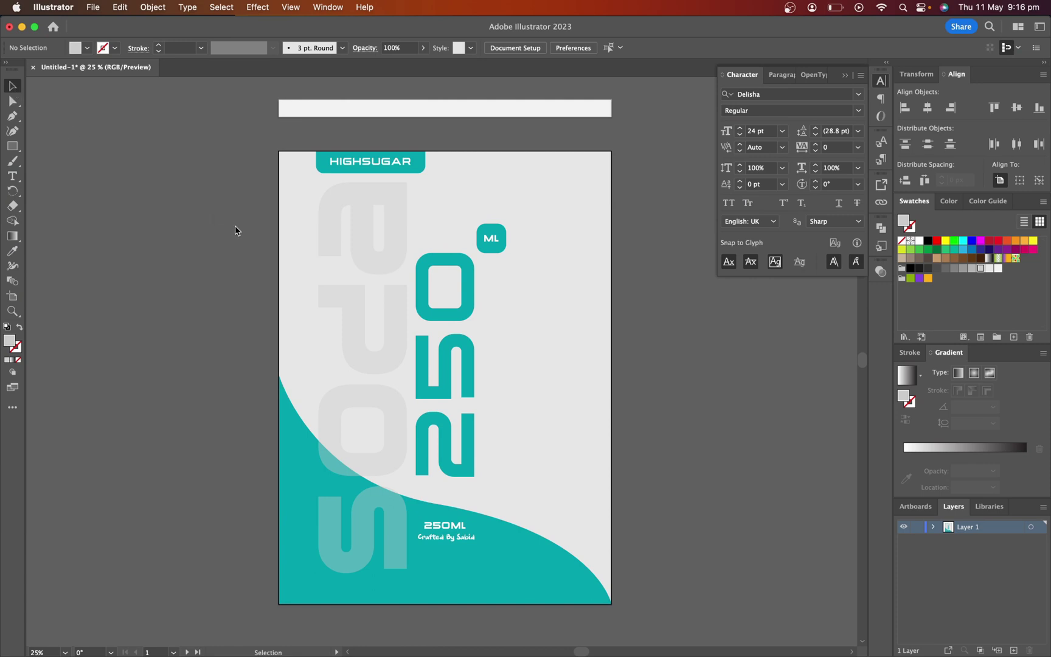
pyautogui.click(12, 296)
pyautogui.scroll(-3, 185, 382)
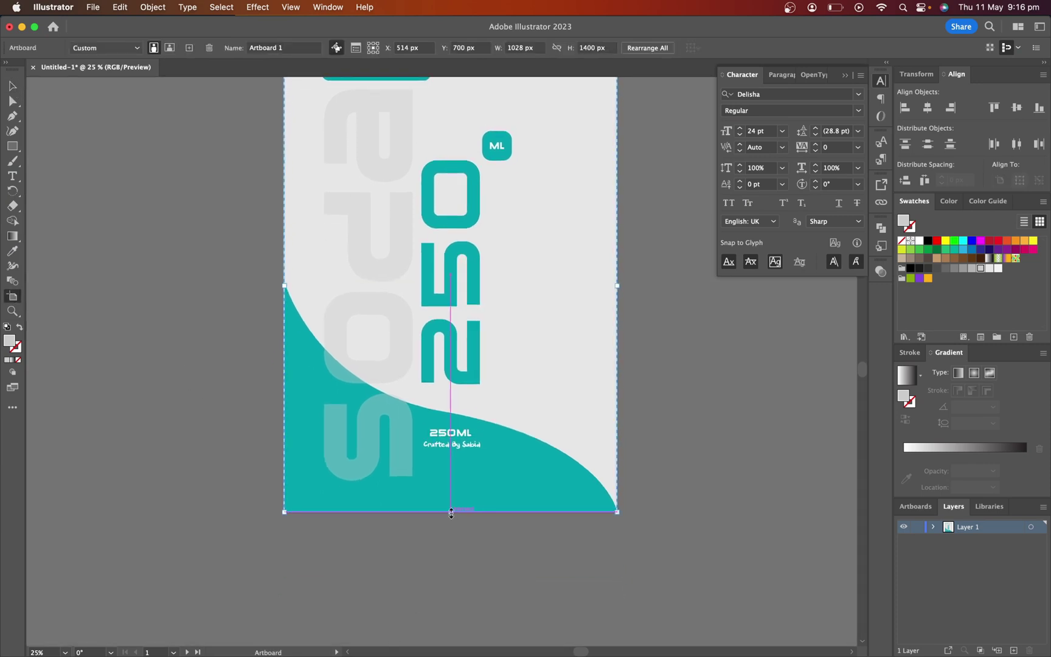
pyautogui.moveTo(451, 512); pyautogui.dragTo(450, 601)
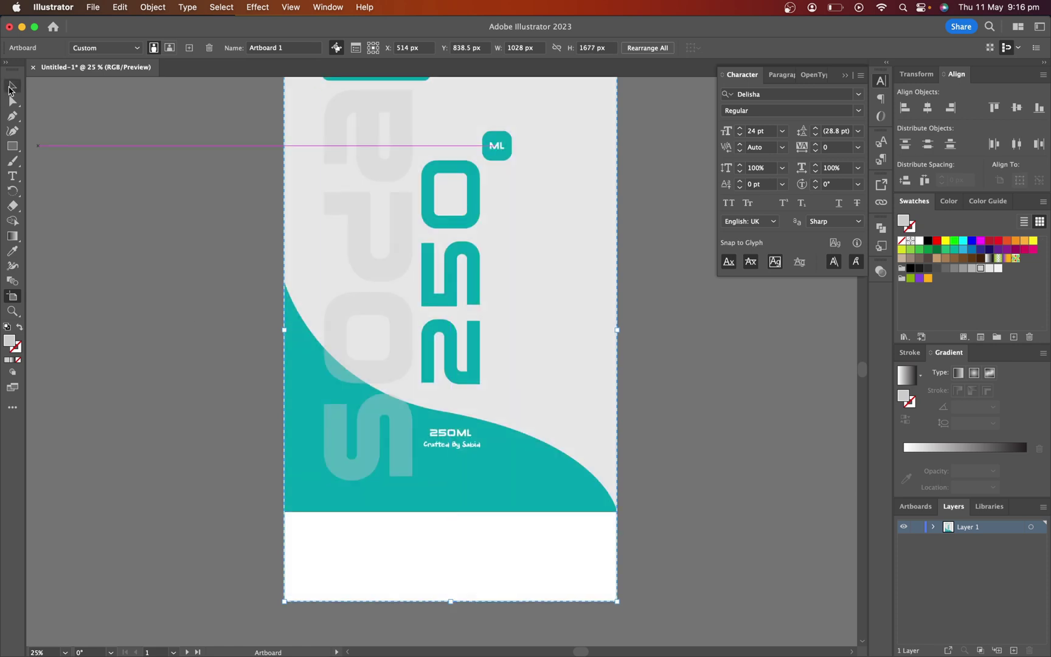
pyautogui.click(11, 90)
pyautogui.scroll(2, 537, 359)
# Ungroup the label, stretch the grey background to the artboard bottom, and bottom-align the teal wave.
pyautogui.click(567, 373)
pyautogui.rightClick(566, 368)
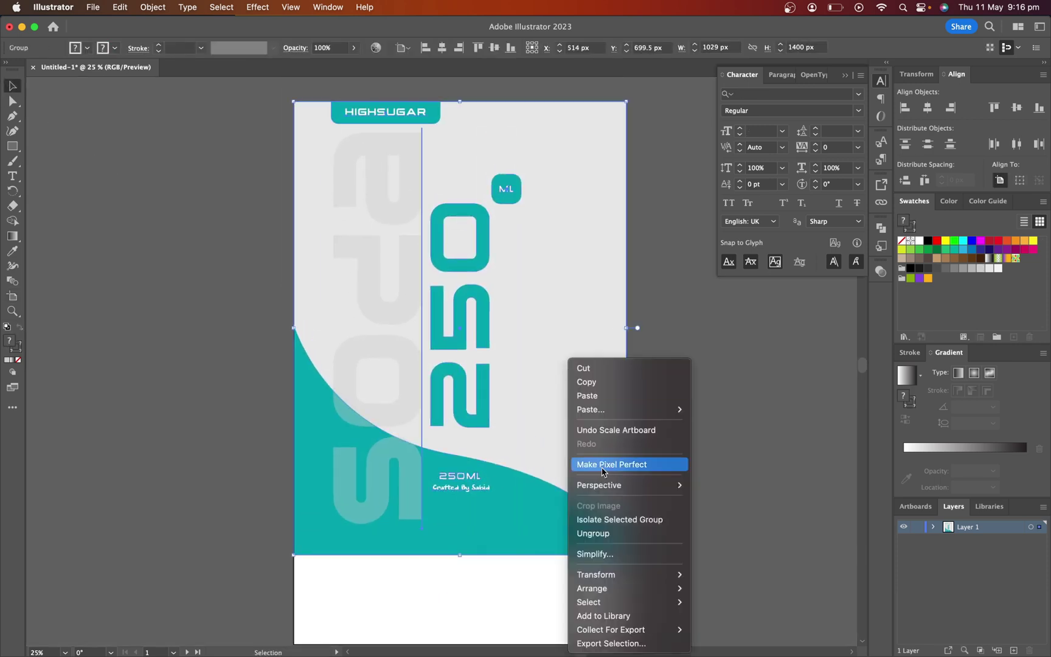
pyautogui.click(593, 533)
pyautogui.click(606, 452)
pyautogui.scroll(-4, 590, 445)
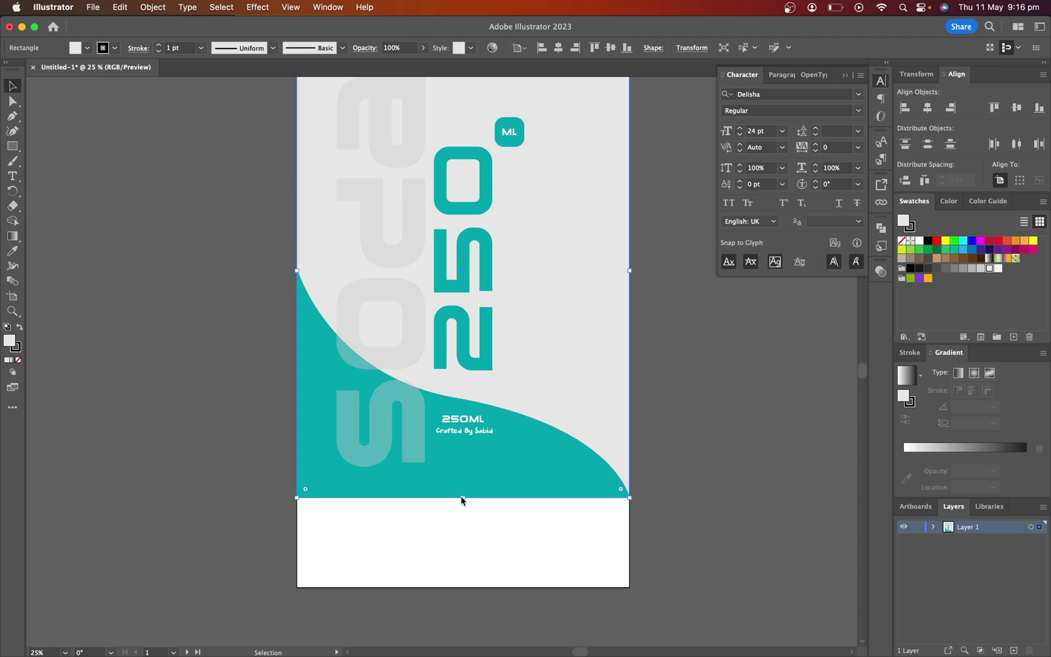
pyautogui.moveTo(462, 499); pyautogui.dragTo(477, 586)
pyautogui.click(547, 467)
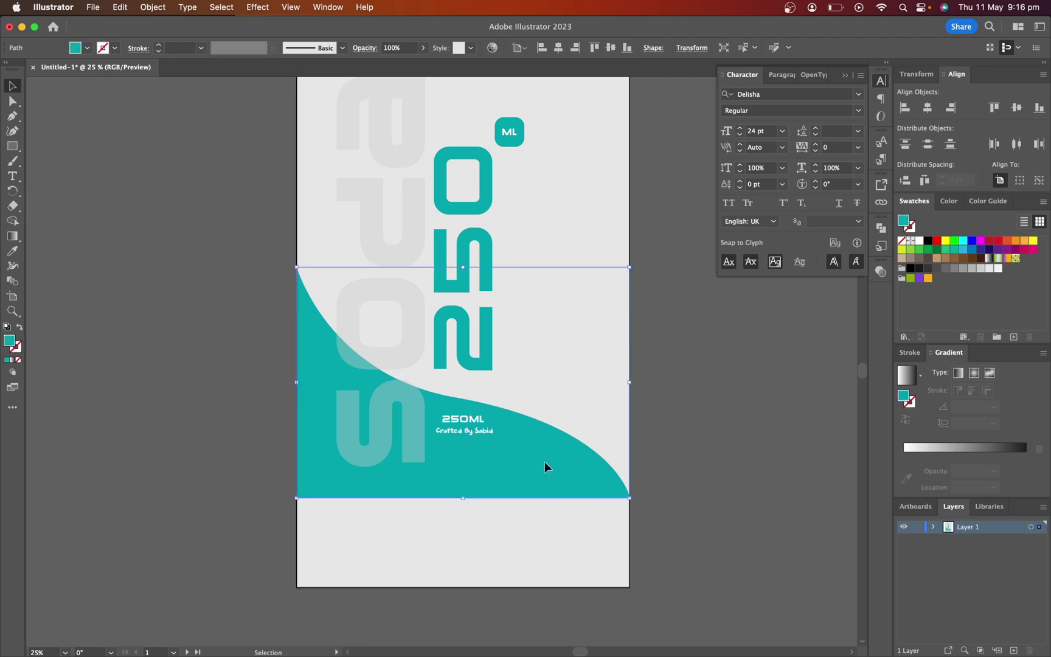
pyautogui.click(1038, 108)
pyautogui.click(750, 406)
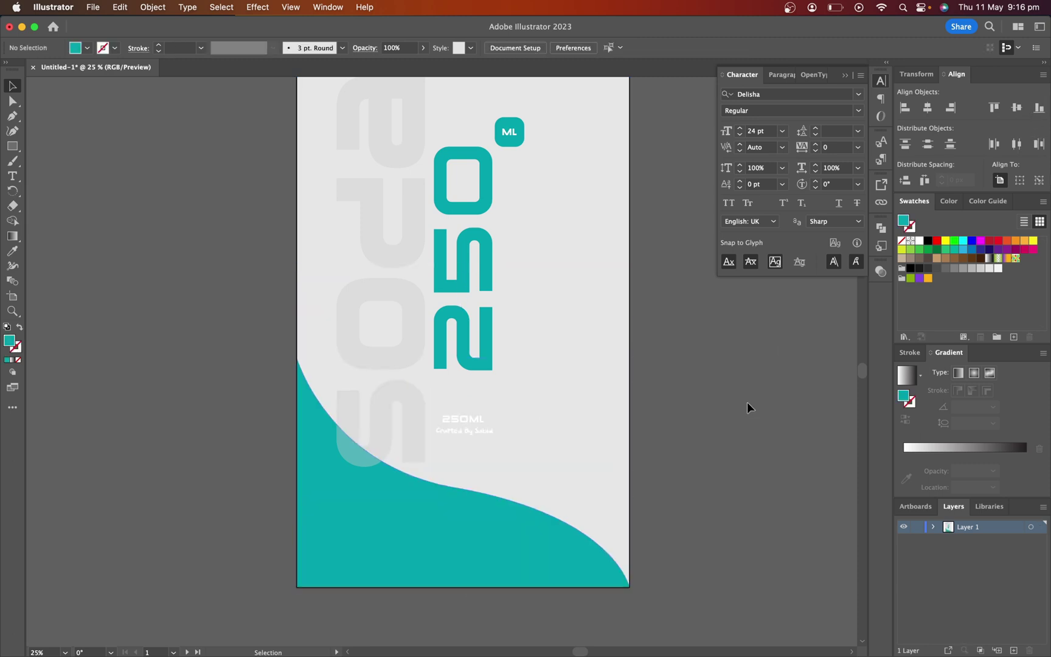
# Nudge the 250ML text and grey letters down, centre the 250 group vertically, and lower the ML badge.
pyautogui.click(465, 420)
pyautogui.moveTo(466, 419); pyautogui.dragTo(465, 422)
pyautogui.keyDown('shift'); pyautogui.click(412, 415); pyautogui.keyUp('shift')
pyautogui.hotkey('shift', 'Down')
pyautogui.hotkey('shift', 'Down')
pyautogui.hotkey('shift', 'Down')
pyautogui.hotkey('shift', 'Down')
pyautogui.hotkey('shift', 'Down')
pyautogui.hotkey('shift', 'Down')
pyautogui.hotkey('shift', 'Down')
pyautogui.hotkey('shift', 'Down')
pyautogui.hotkey('shift', 'Down')
pyautogui.hotkey('shift', 'Down')
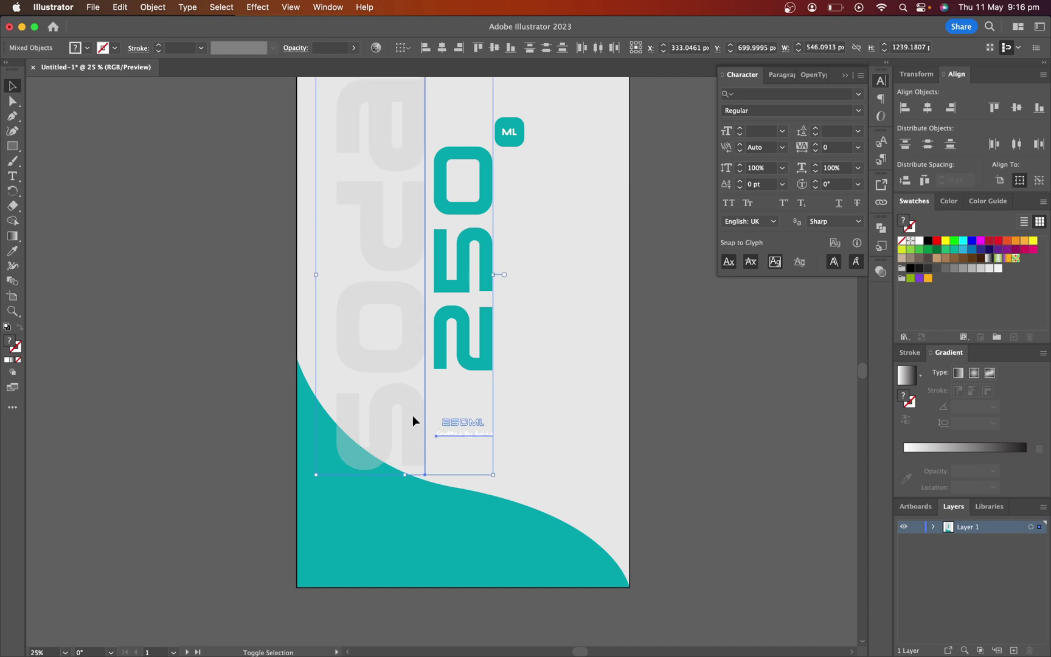
pyautogui.hotkey('shift', 'Down')
pyautogui.hotkey('shift', 'Down')
pyautogui.hotkey('shift', 'Down')
pyautogui.hotkey('shift', 'Down')
pyautogui.hotkey('shift', 'Down')
pyautogui.hotkey('shift', 'Down')
pyautogui.hotkey('shift', 'Down')
pyautogui.hotkey('shift', 'Down')
pyautogui.hotkey('shift', 'Down')
pyautogui.hotkey('shift', 'Down')
pyautogui.hotkey('shift', 'Down')
pyautogui.hotkey('shift', 'Down')
pyautogui.hotkey('shift', 'Down')
pyautogui.hotkey('shift', 'Down')
pyautogui.hotkey('shift', 'Down')
pyautogui.hotkey('shift', 'Down')
pyautogui.hotkey('shift', 'Down')
pyautogui.hotkey('shift', 'Down')
pyautogui.hotkey('shift', 'Down')
pyautogui.hotkey('shift', 'Down')
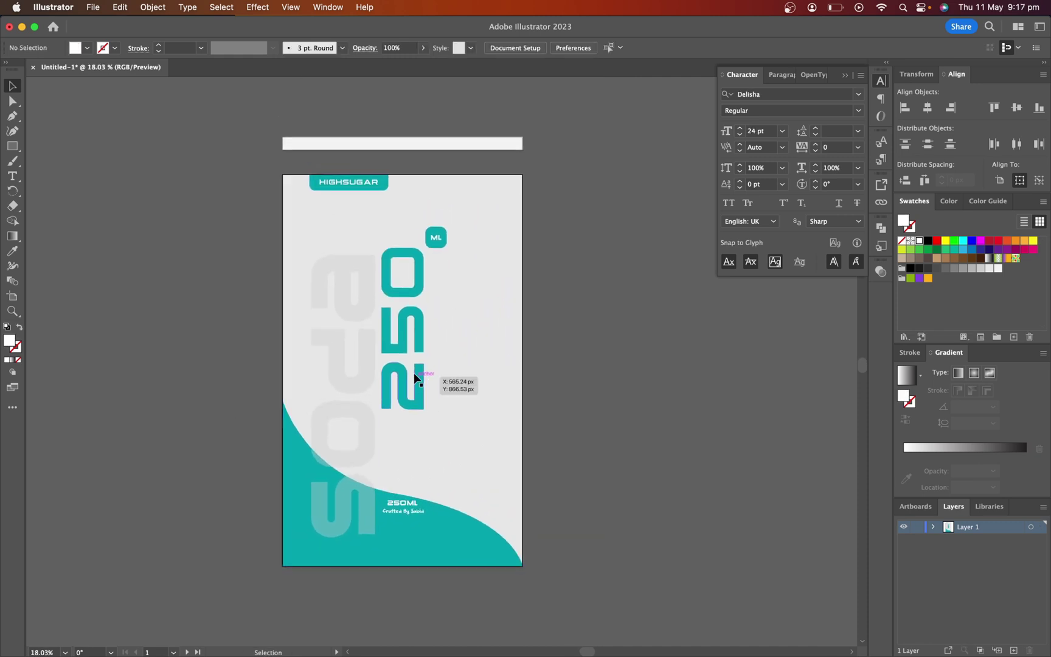
pyautogui.click(415, 378)
pyautogui.click(1016, 108)
pyautogui.click(442, 236)
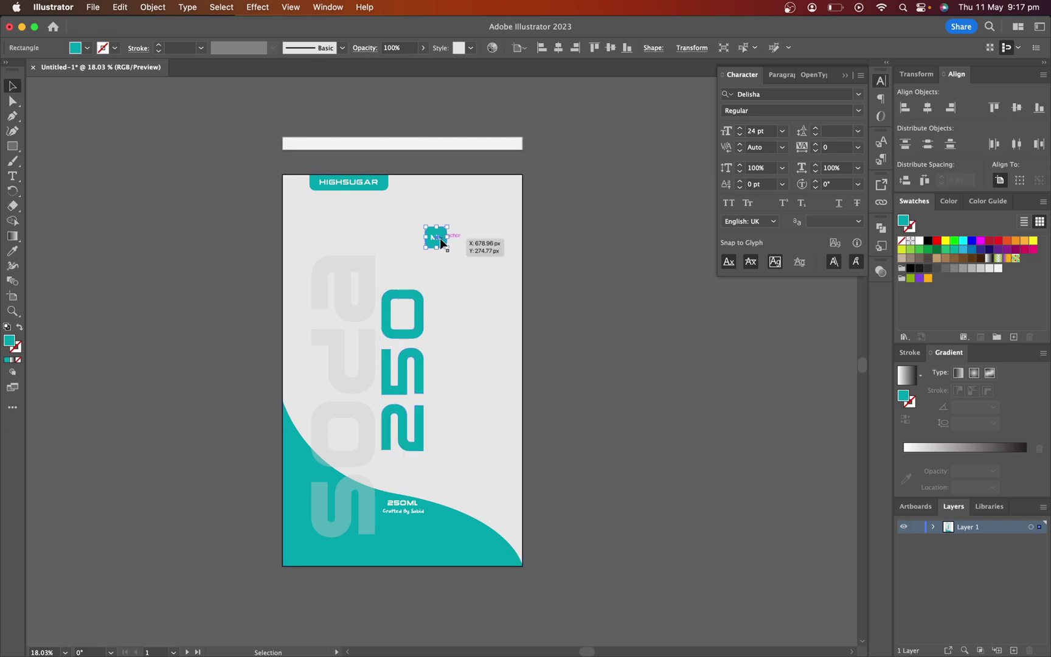
pyautogui.keyDown('shift'); pyautogui.click(426, 235); pyautogui.keyUp('shift')
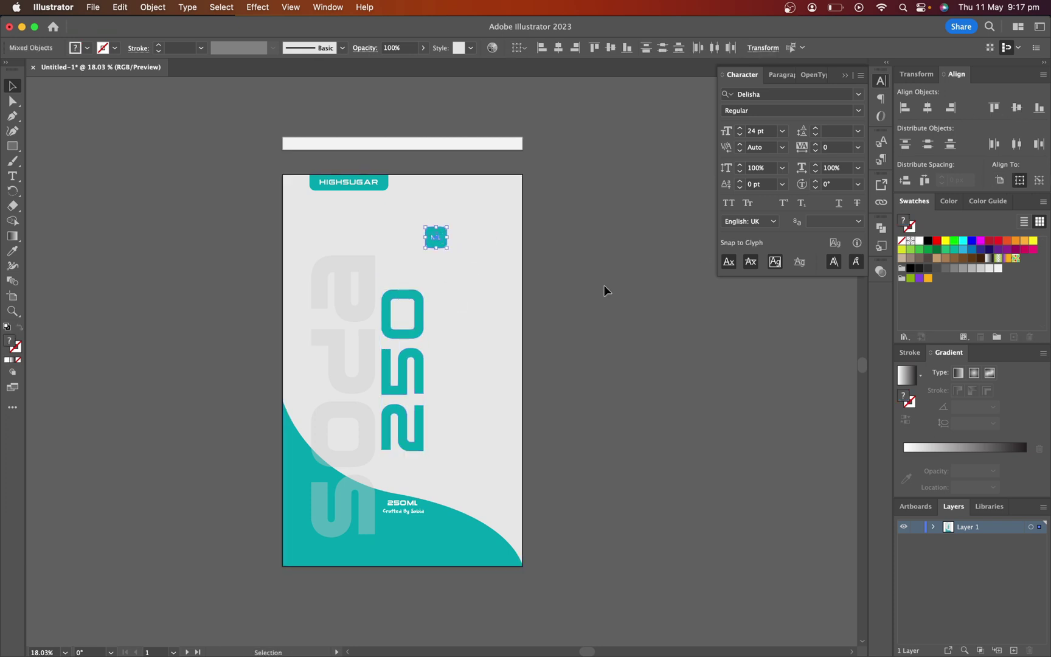
pyautogui.hotkey('shift', 'Down')
pyautogui.hotkey('shift', 'Down')
pyautogui.hotkey('shift', 'Down')
pyautogui.hotkey('shift', 'Down')
pyautogui.hotkey('shift', 'Down')
pyautogui.hotkey('shift', 'Down')
pyautogui.hotkey('shift', 'Down')
pyautogui.hotkey('shift', 'Down')
pyautogui.hotkey('shift', 'Down')
pyautogui.hotkey('shift', 'Down')
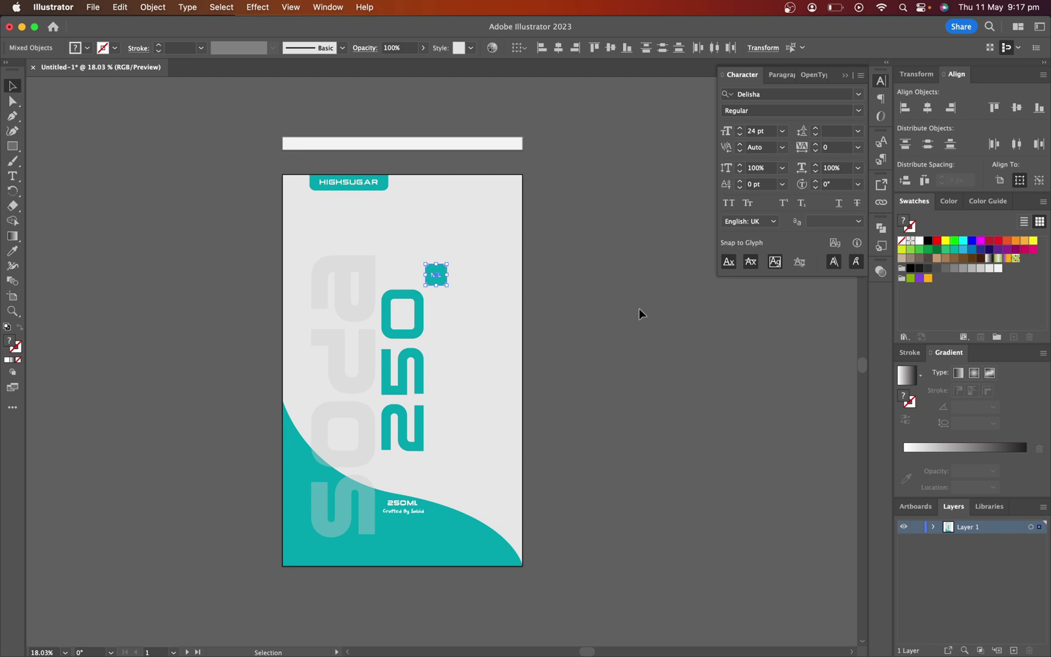
pyautogui.click(638, 308)
# Enlarge the grey vertical lettering, then select and copy the whole label design.
pyautogui.keyDown('shift'); pyautogui.click(338, 301); pyautogui.keyUp('shift')
pyautogui.moveTo(392, 253); pyautogui.dragTo(415, 208)
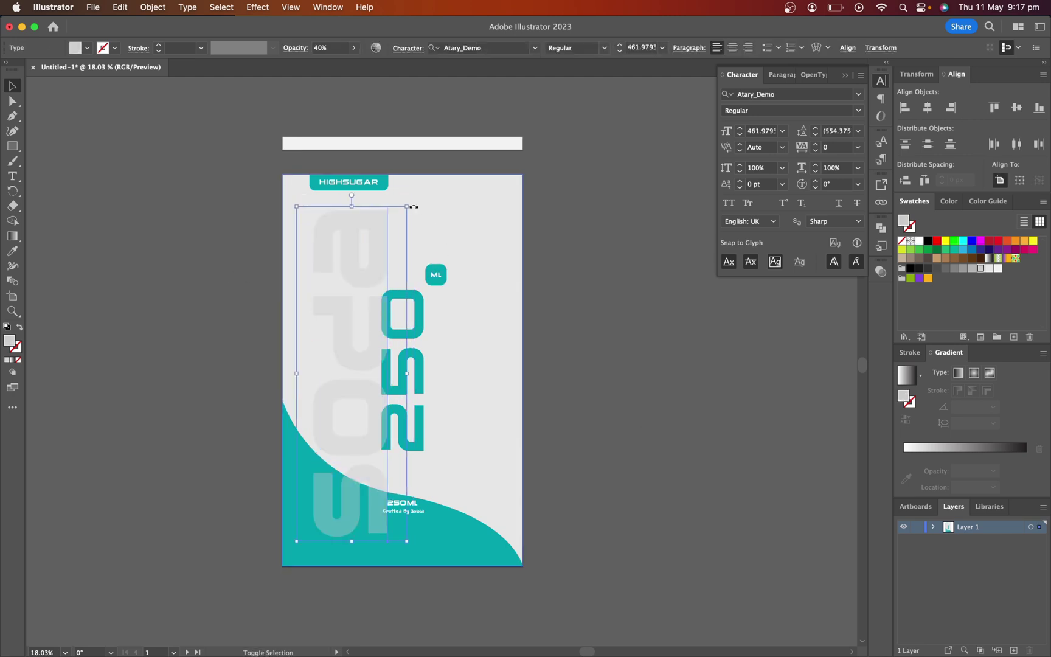
pyautogui.click(605, 290)
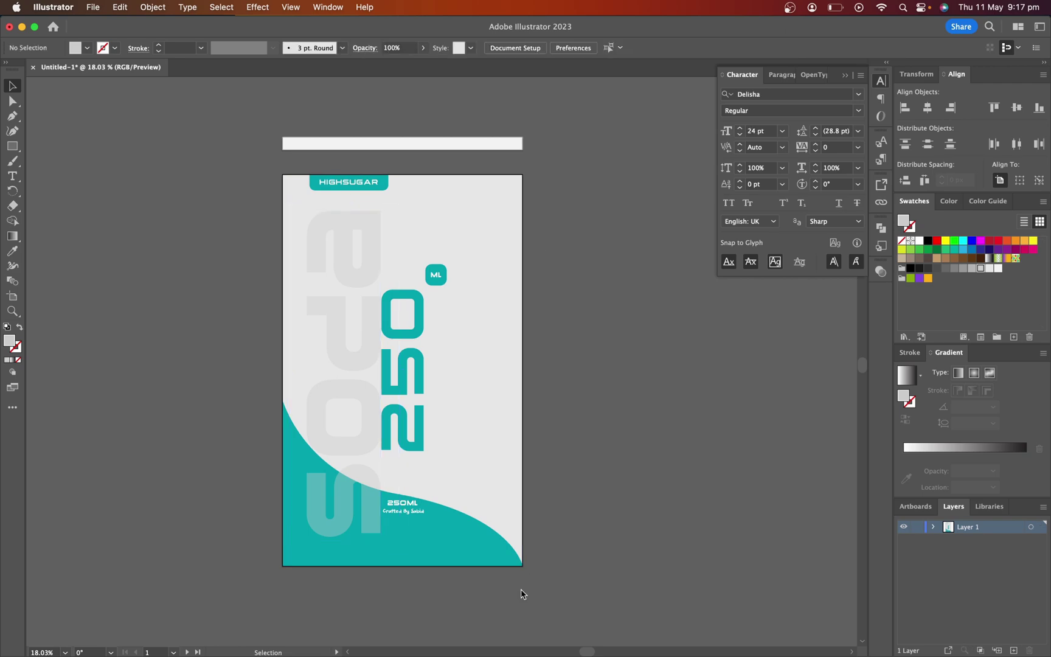
pyautogui.press('super+a')
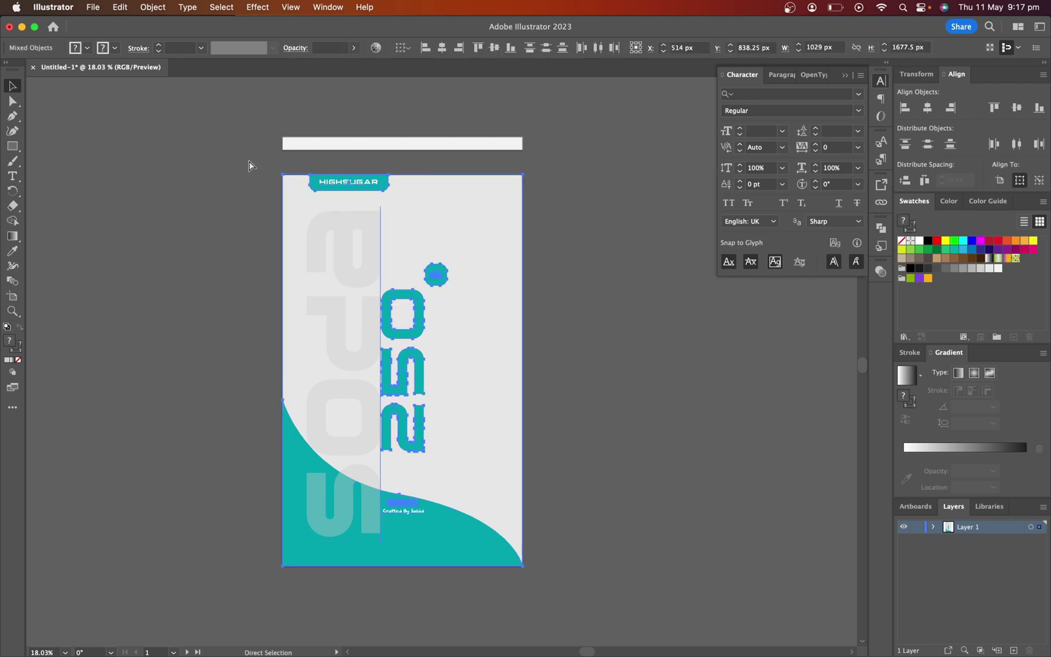
pyautogui.hotkey('ctrl', 'Up')
# Paste the label as pixels into Paste your design here.psb, stretch it over the can, and save.
pyautogui.click(270, 174)
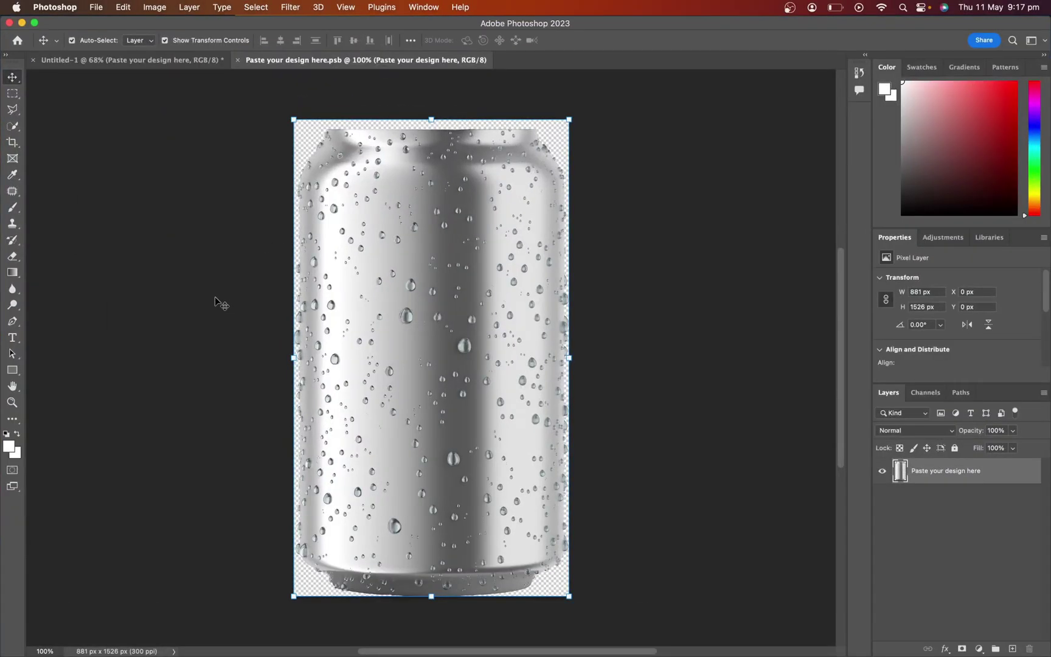
pyautogui.press('super+v')
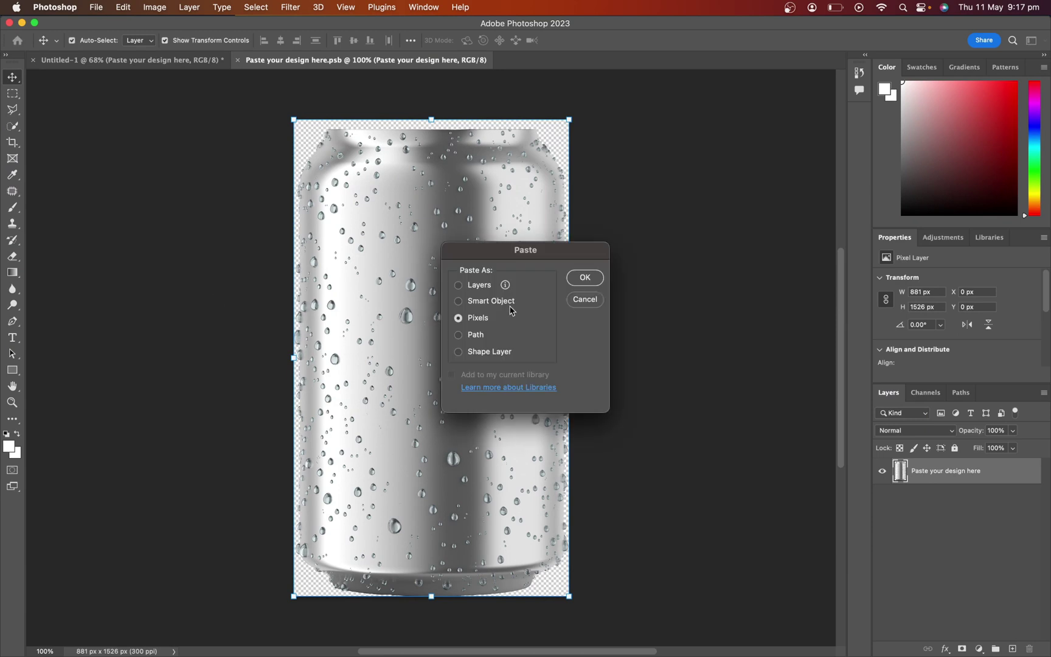
pyautogui.click(584, 280)
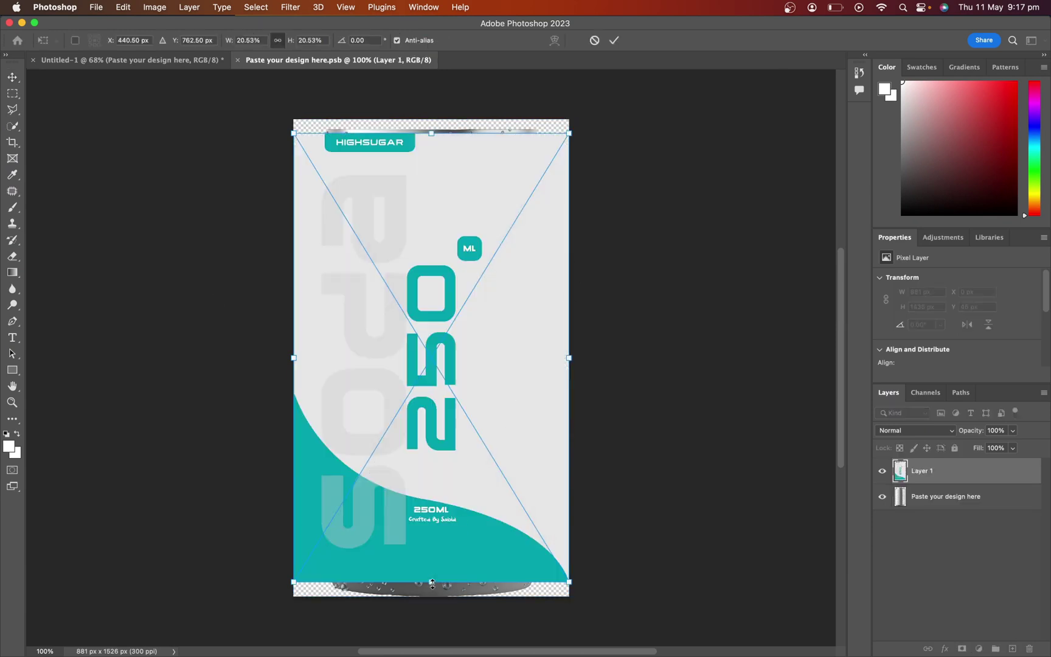
pyautogui.moveTo(431, 583); pyautogui.dragTo(432, 596)
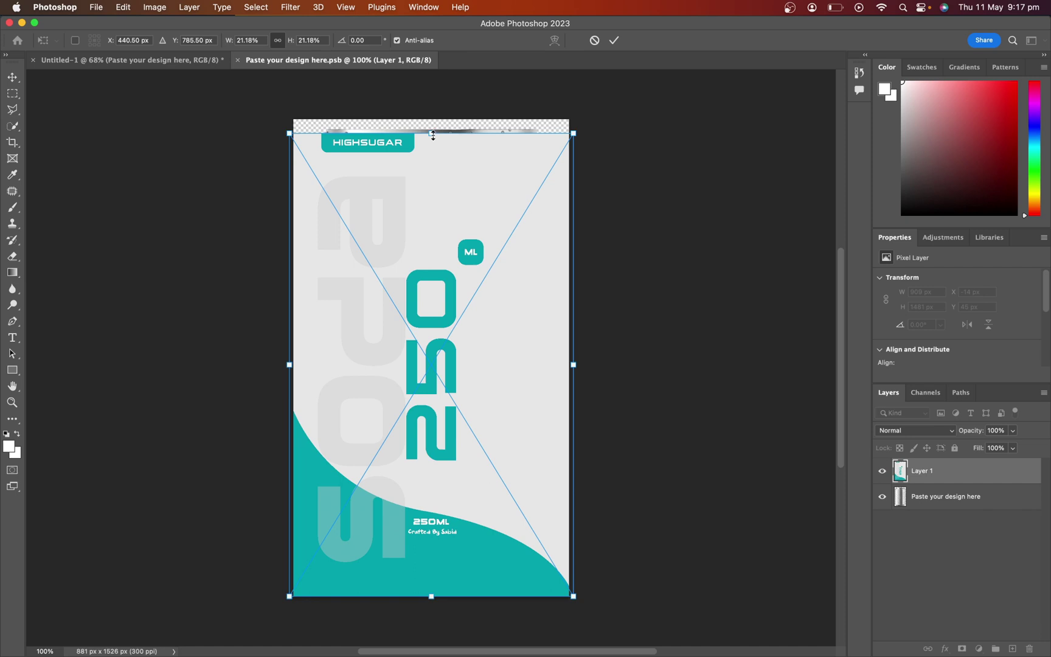
pyautogui.moveTo(433, 135); pyautogui.dragTo(432, 129)
pyautogui.press('Return')
pyautogui.press('super+s')
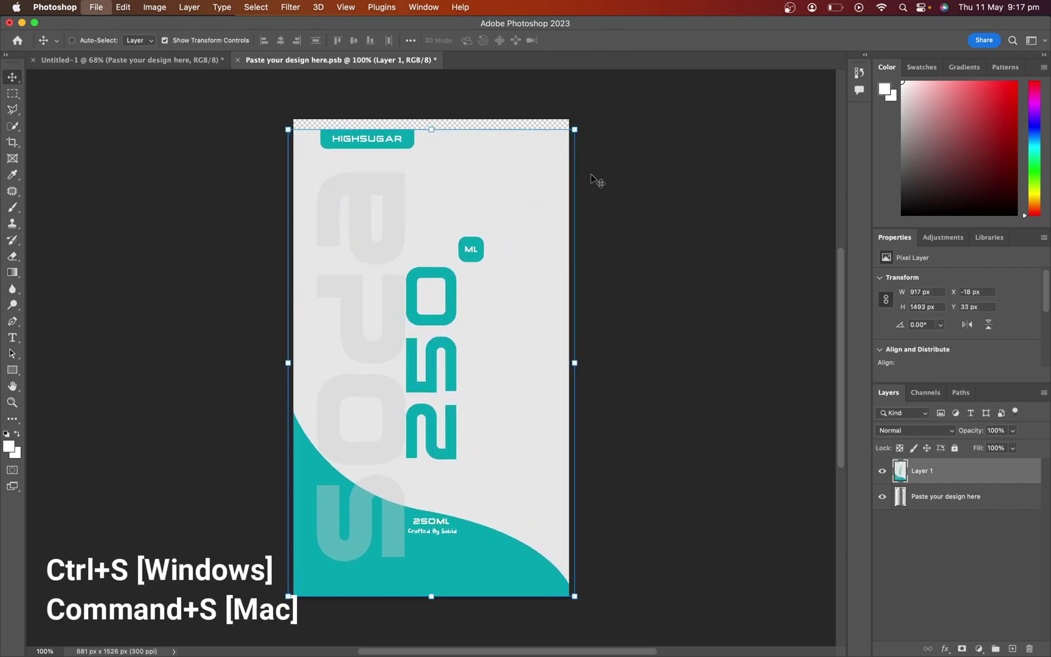
# Duplicate Can top twice, convert the copy to a smart object, and clip it to the layer below.
pyautogui.click(182, 60)
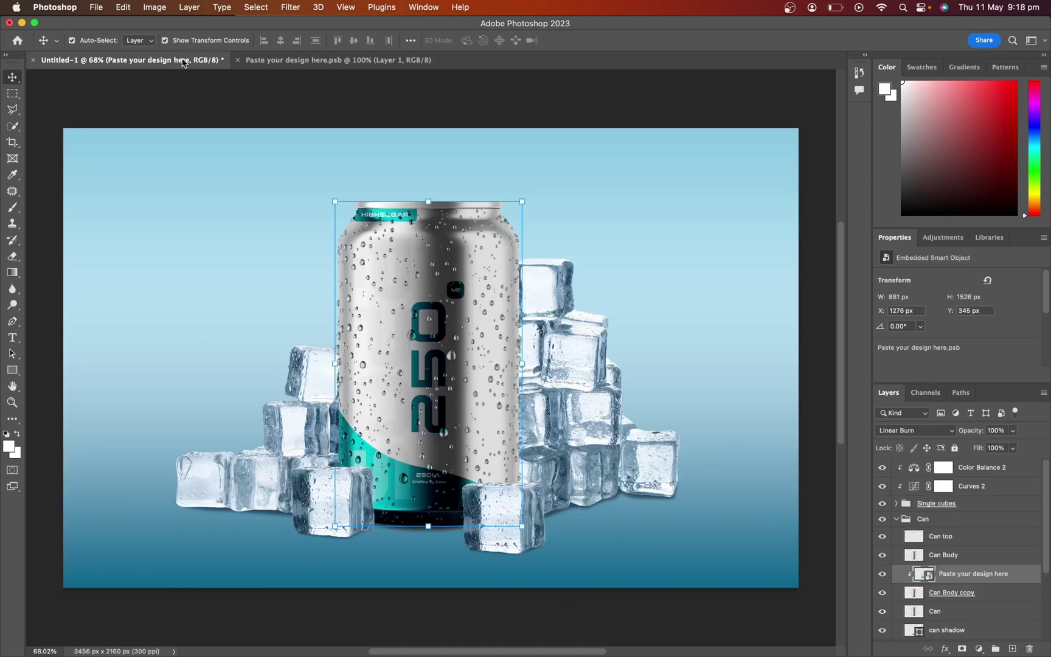
pyautogui.click(992, 537)
pyautogui.press('super+j')
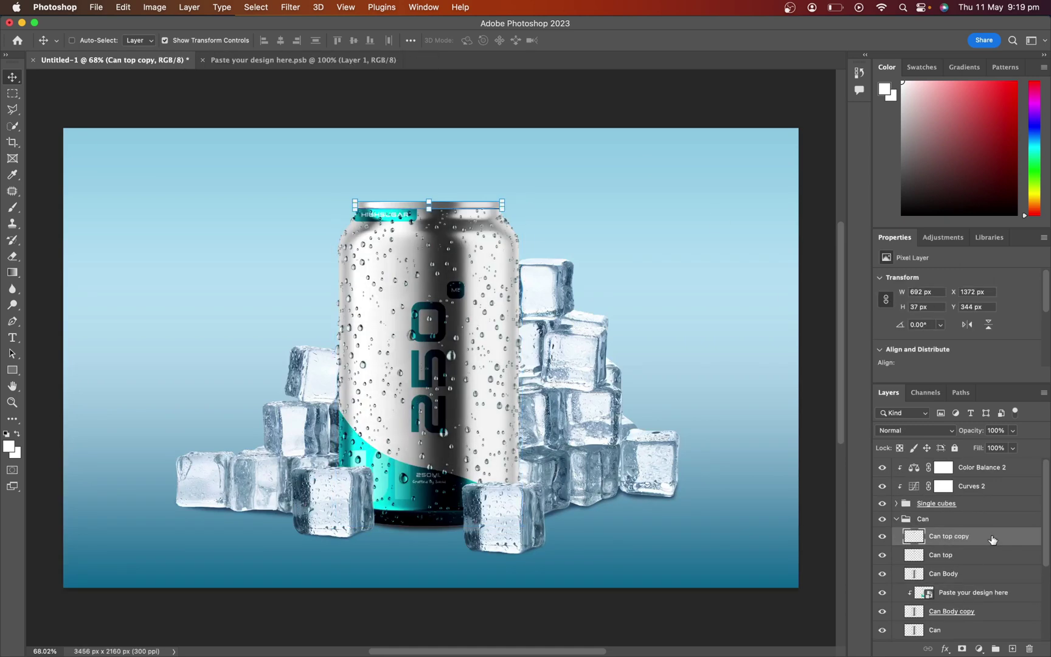
pyautogui.press('super+j')
pyautogui.click(975, 555)
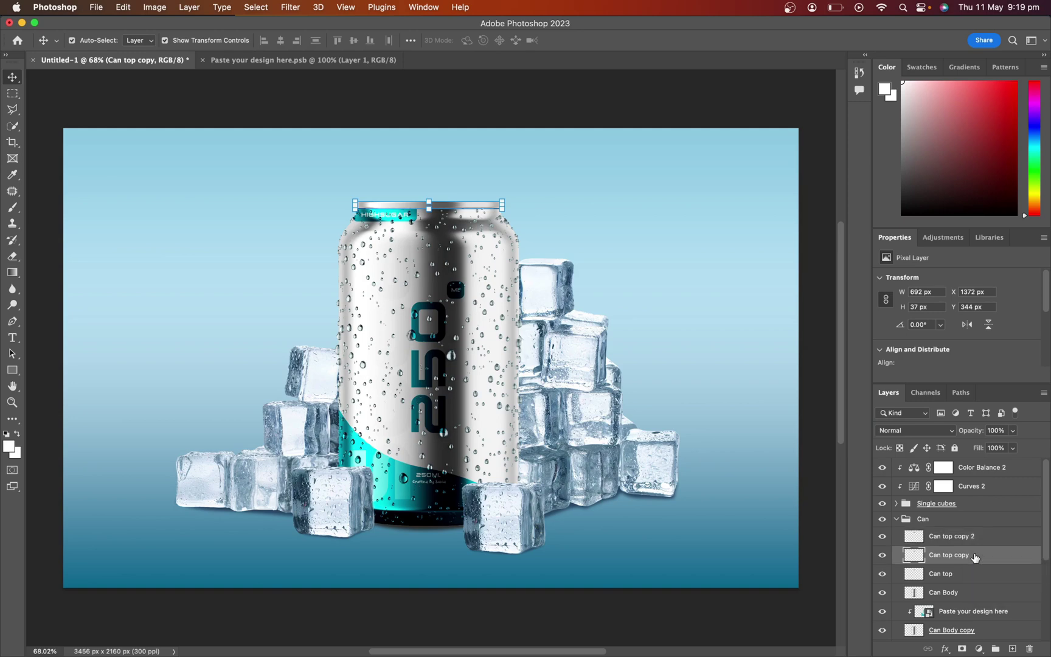
pyautogui.rightClick(975, 555)
pyautogui.click(909, 229)
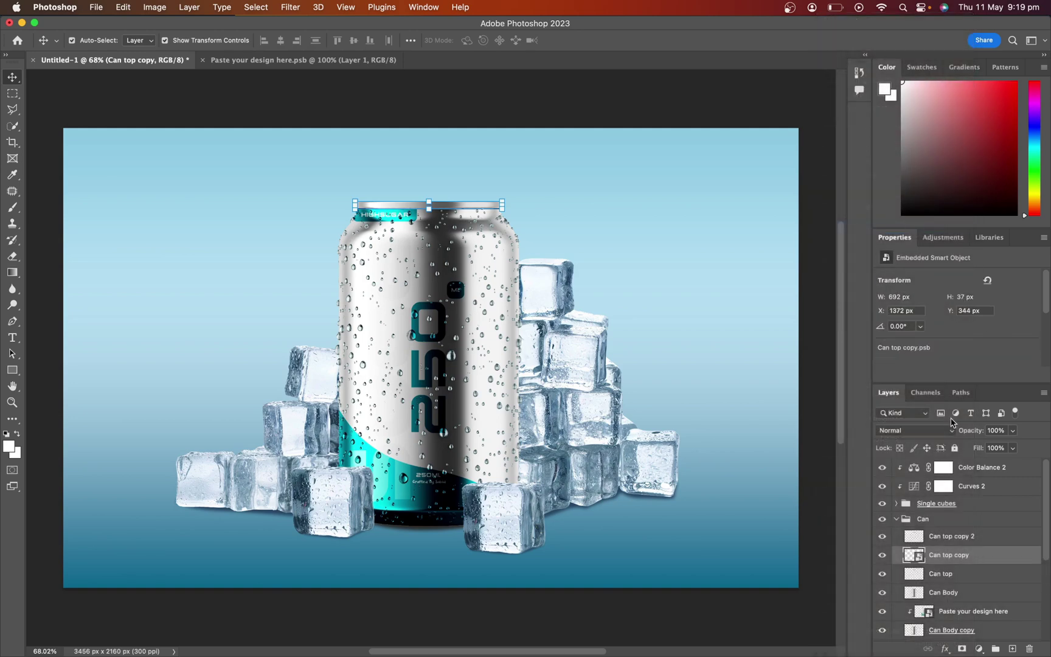
pyautogui.rightClick(986, 554)
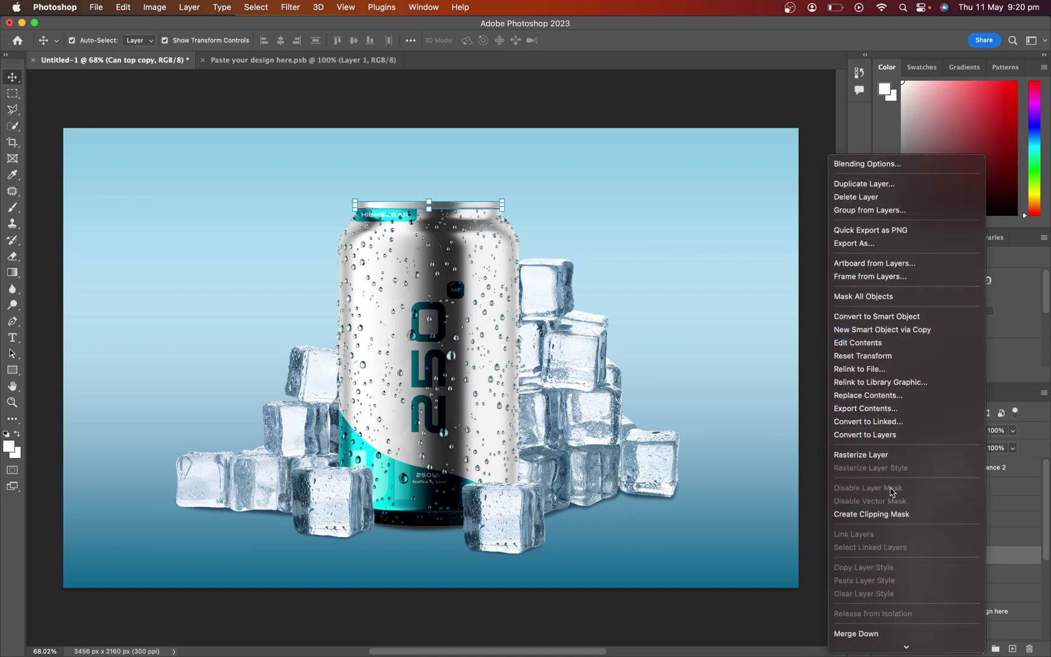
pyautogui.click(889, 514)
# Rename the clipped can-top copy 'Paste your design here' and set it to Linear Burn.
pyautogui.scroll(-3, 961, 498)
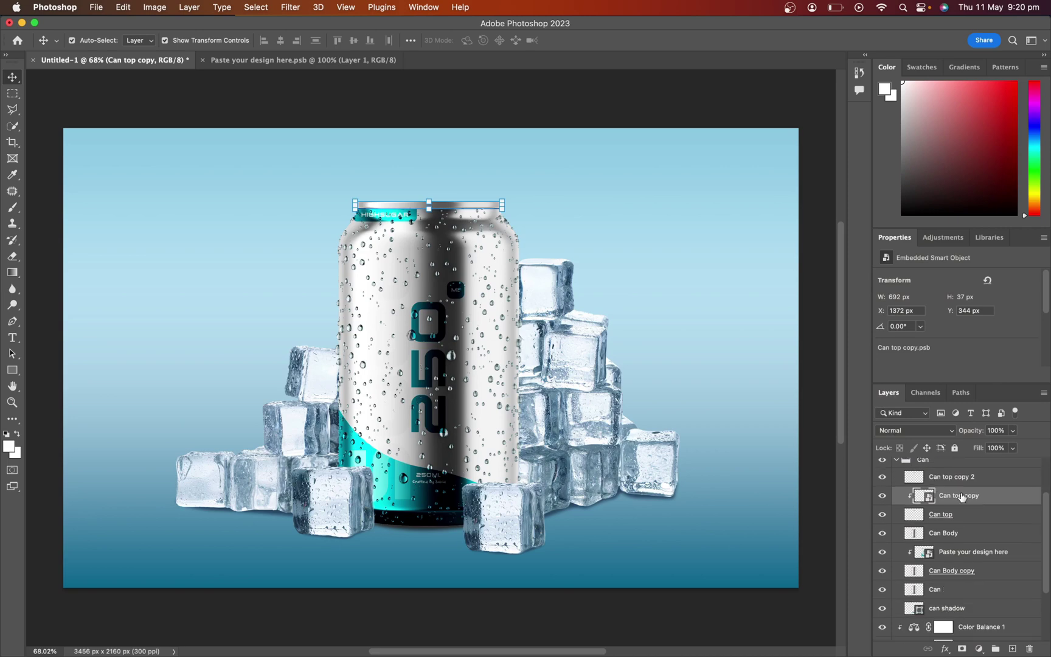
pyautogui.doubleClick(961, 496)
pyautogui.write('Paste your design here')
pyautogui.press('Return')
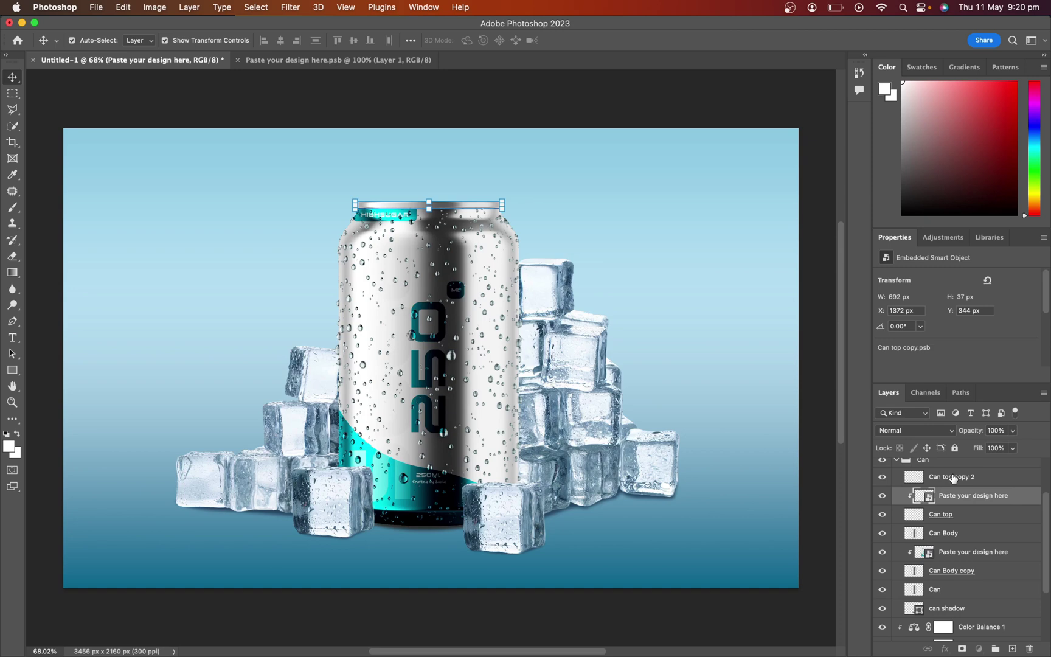
pyautogui.click(953, 479)
pyautogui.click(957, 500)
pyautogui.click(942, 432)
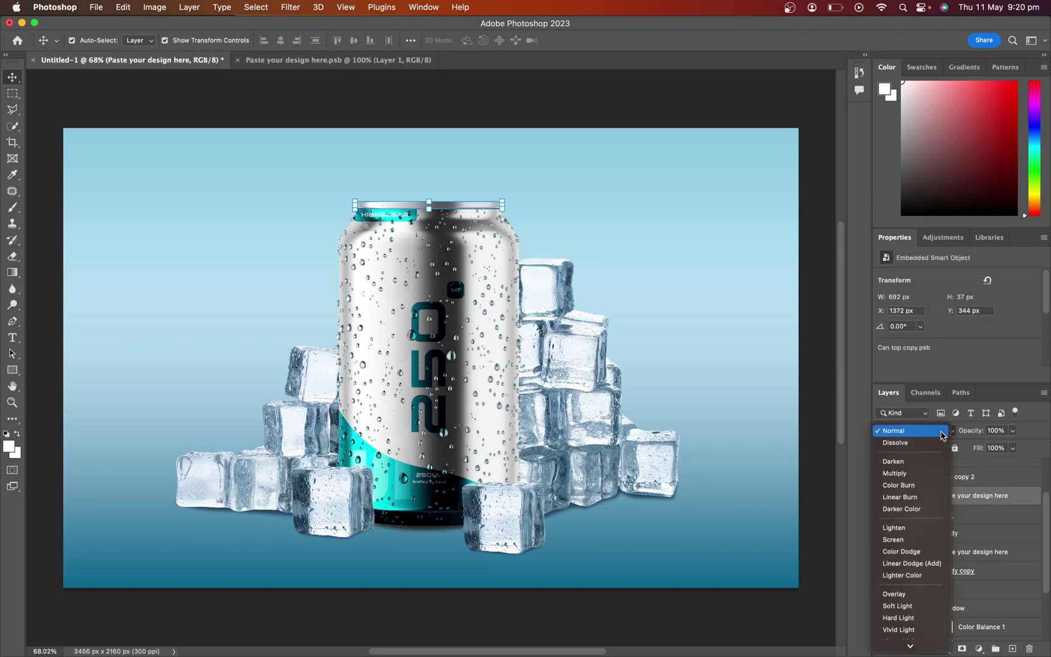
pyautogui.click(920, 497)
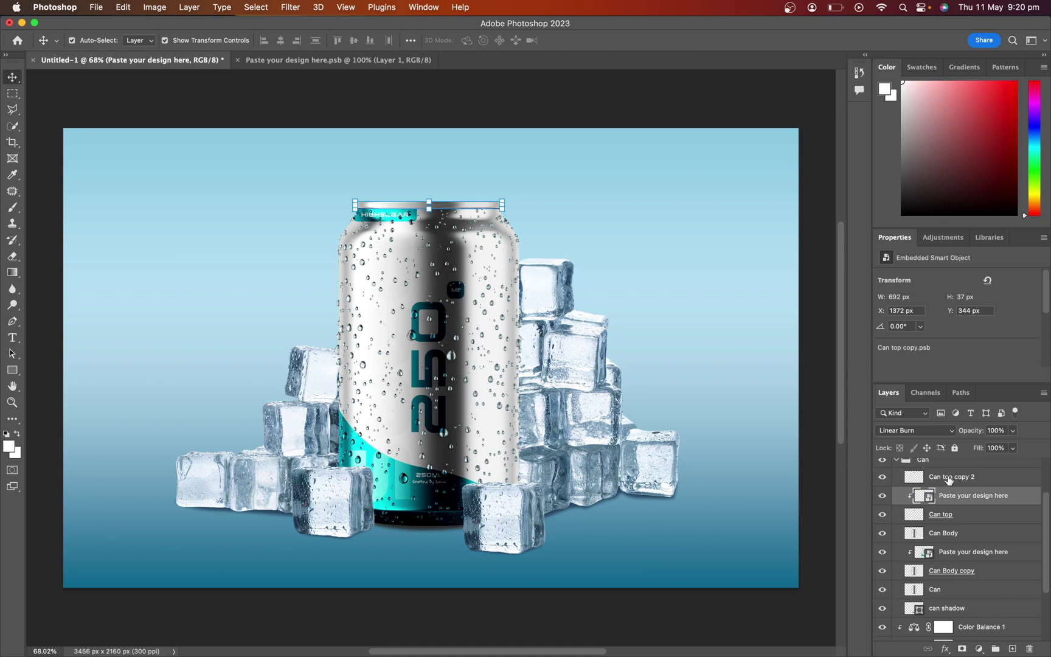
# Set Can top copy 2 to Screen, open the can-top smart object's contents, and switch to Illustrator.
pyautogui.click(948, 477)
pyautogui.click(931, 431)
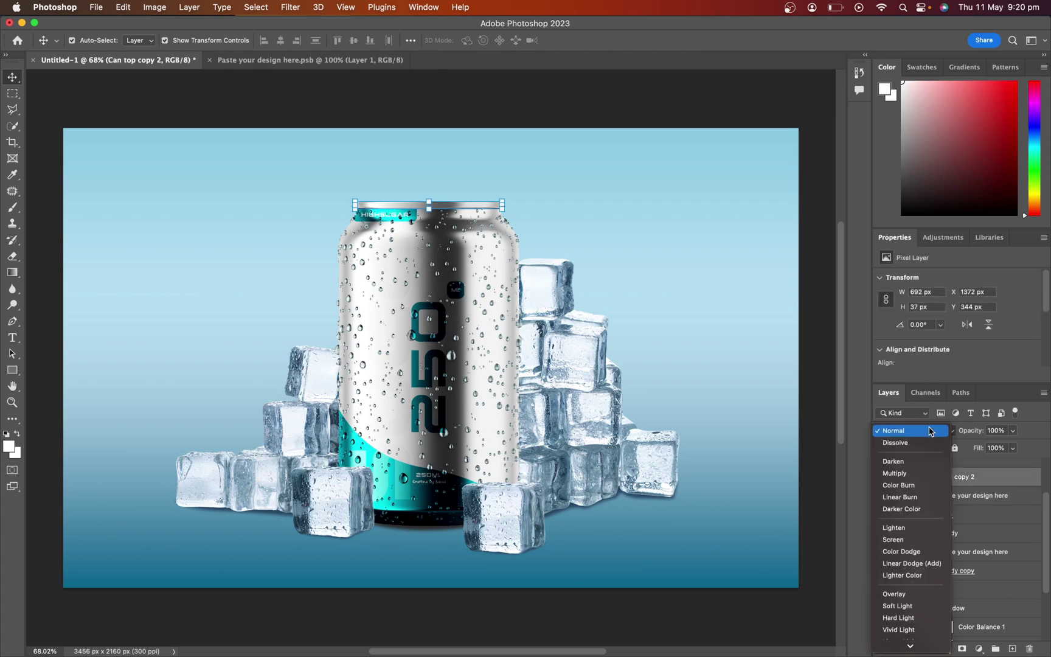
pyautogui.click(899, 540)
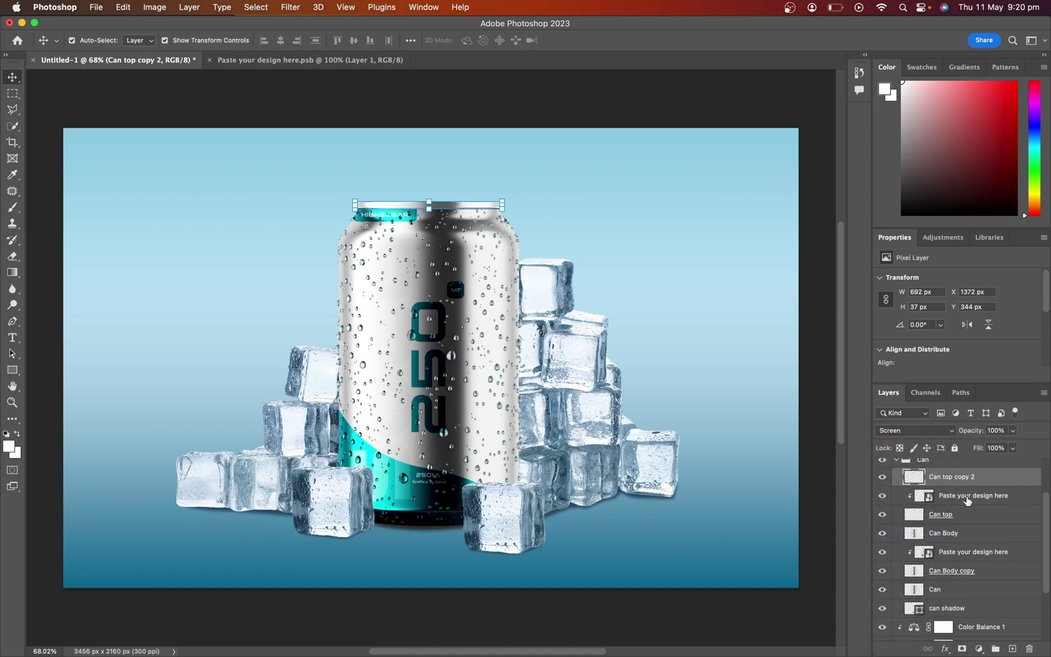
pyautogui.click(967, 498)
pyautogui.doubleClick(920, 497)
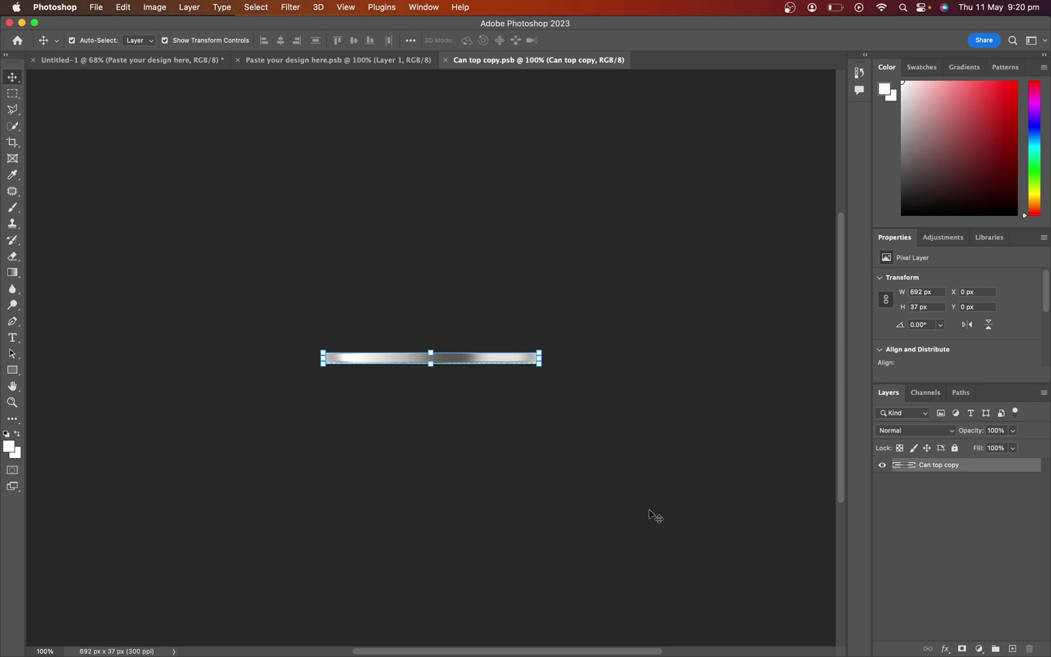
pyautogui.moveTo(517, 641)
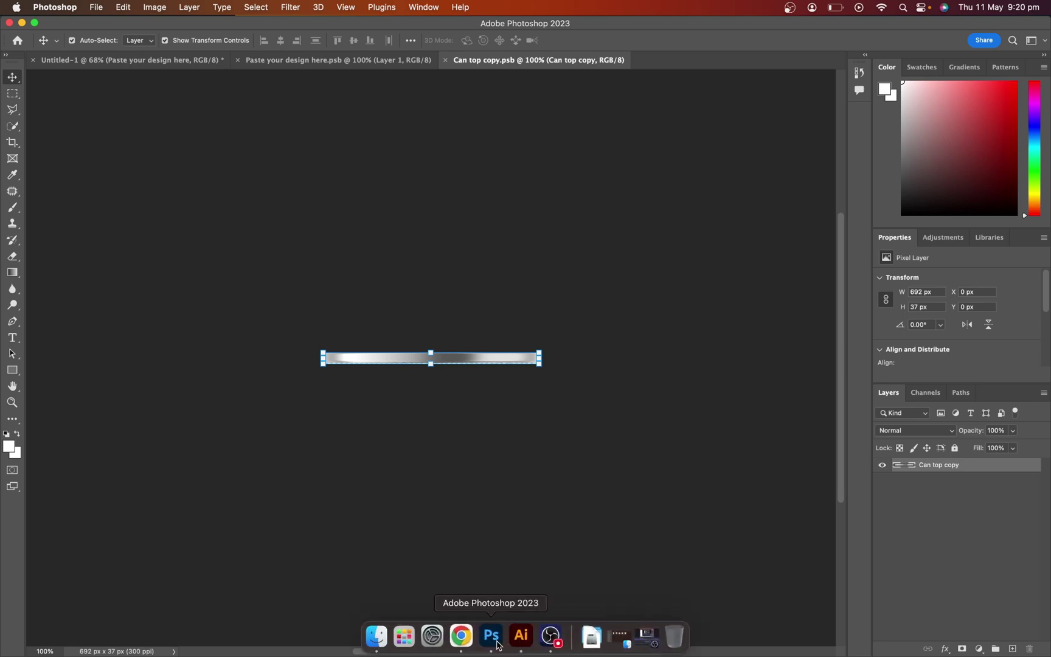
pyautogui.click(517, 639)
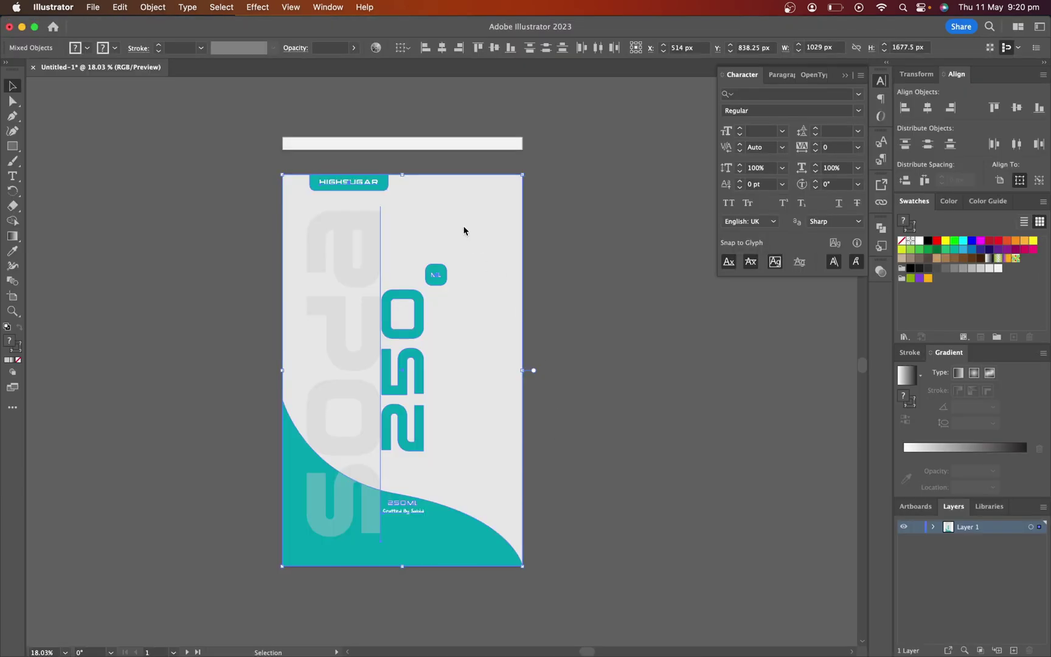
# Fill the strip above the label with the label's teal using the Eyedropper, then reselect it.
pyautogui.click(434, 144)
pyautogui.press('i')
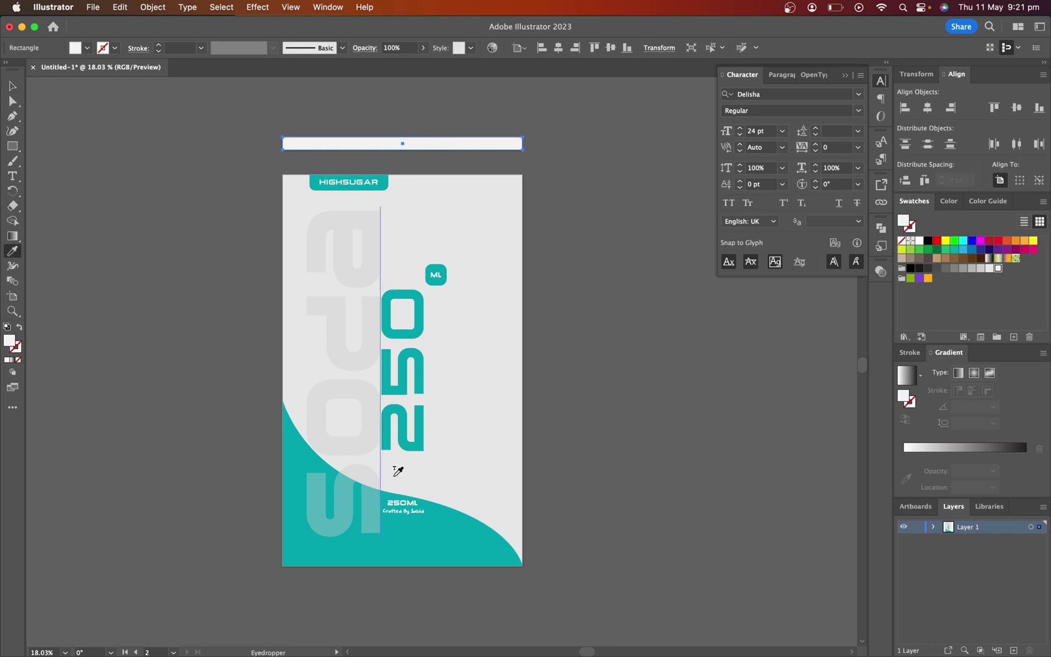
pyautogui.click(448, 531)
pyautogui.press('v')
pyautogui.click(593, 352)
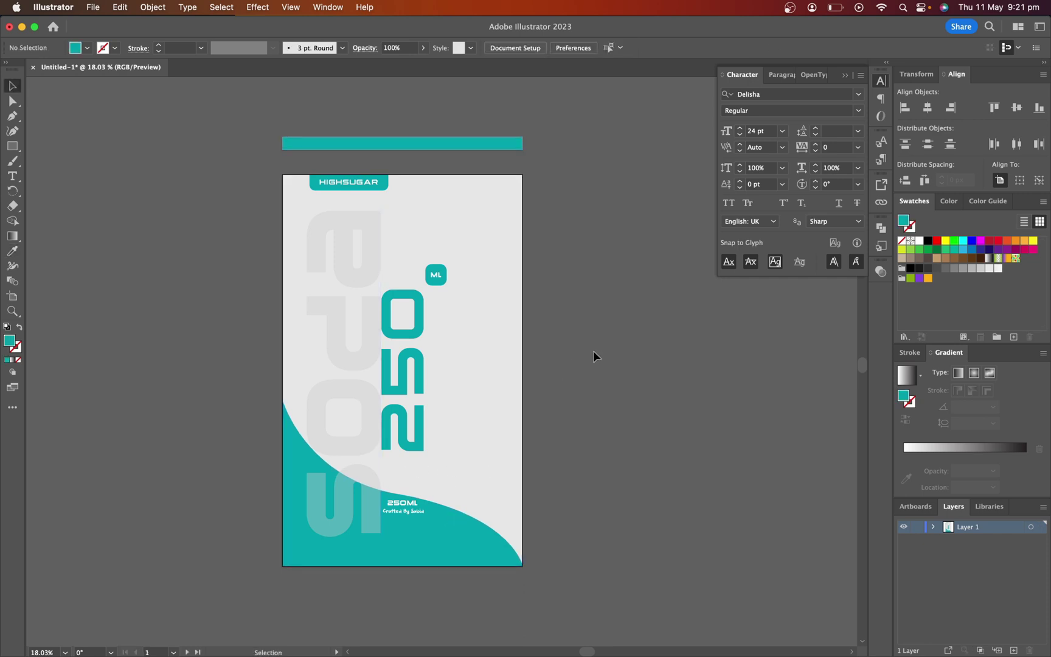
pyautogui.click(385, 156)
# Copy the teal strip, paste it as pixels into the can-top contents, commit and save.
pyautogui.hotkey('ctrl', 'Up')
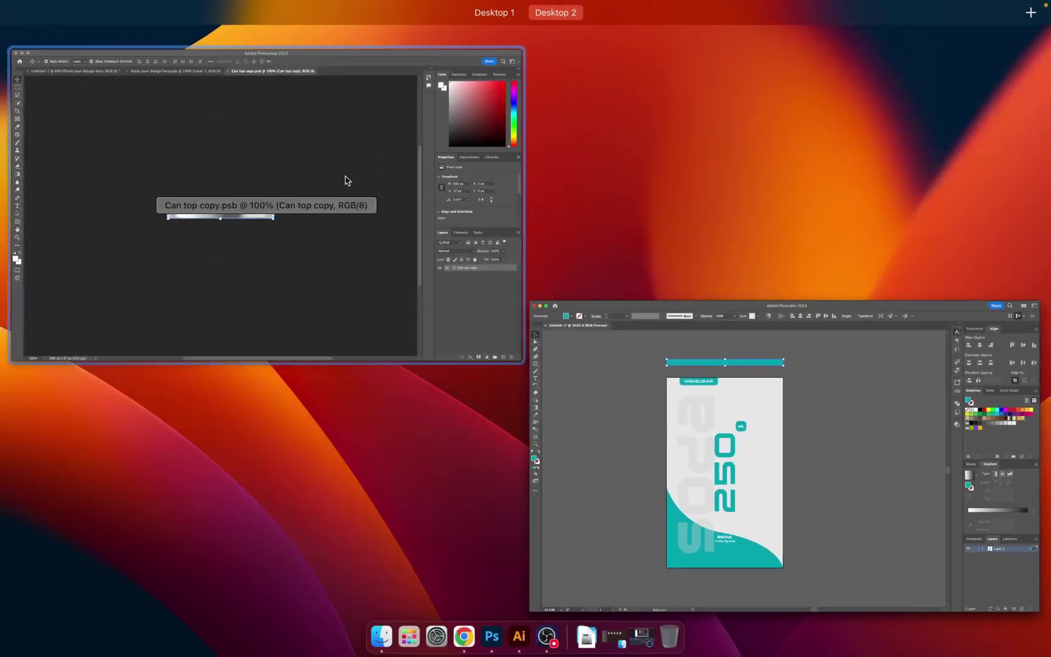
pyautogui.click(345, 180)
pyautogui.press('super+v')
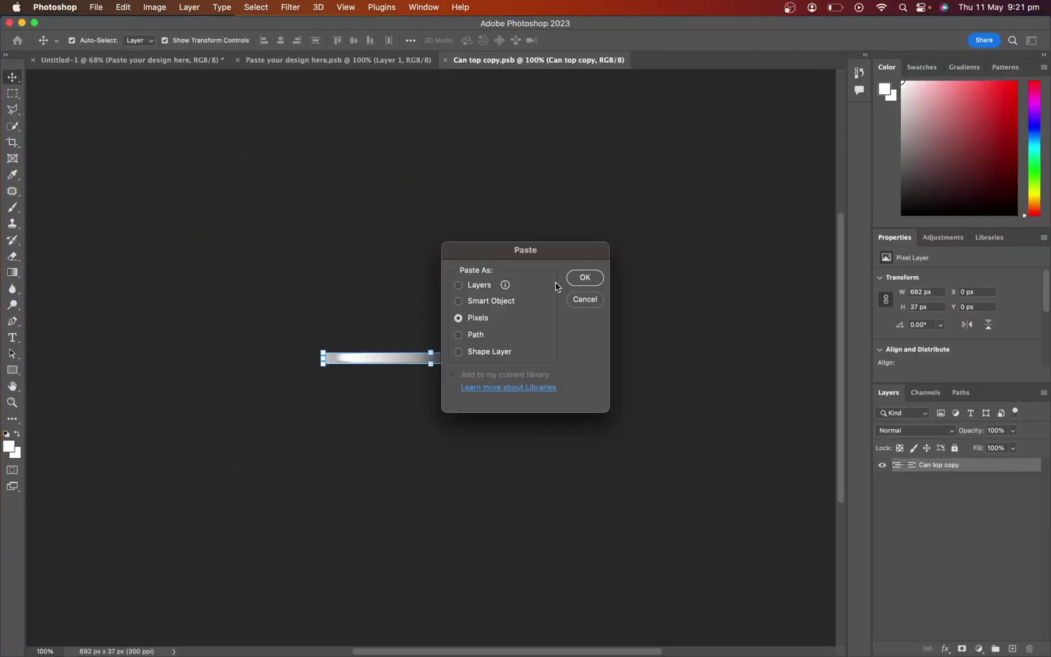
pyautogui.click(576, 278)
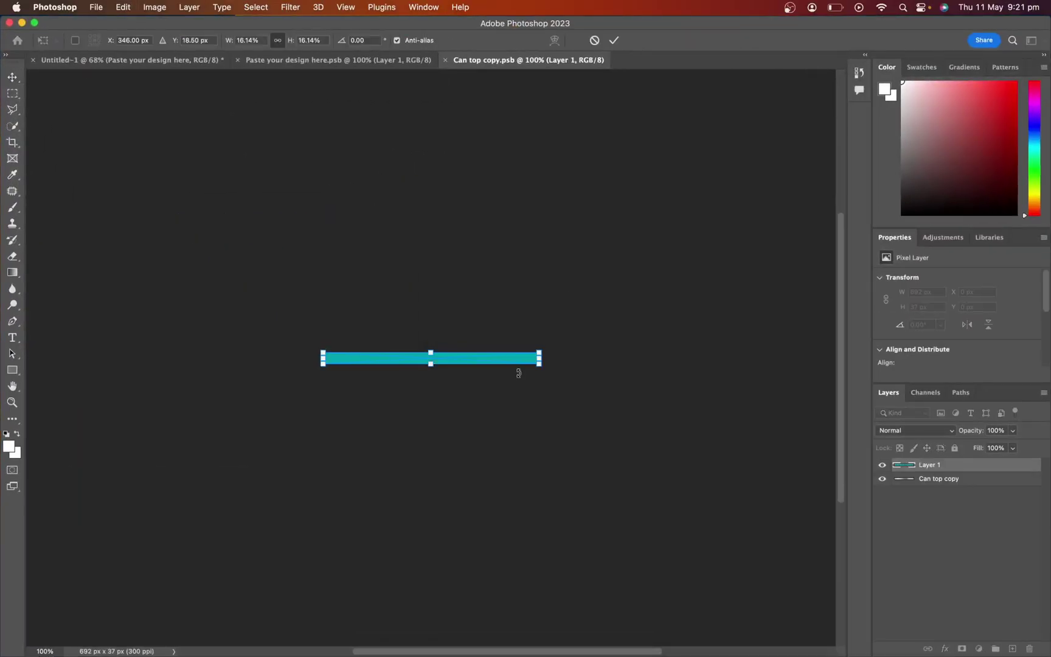
pyautogui.click(614, 42)
pyautogui.click(599, 224)
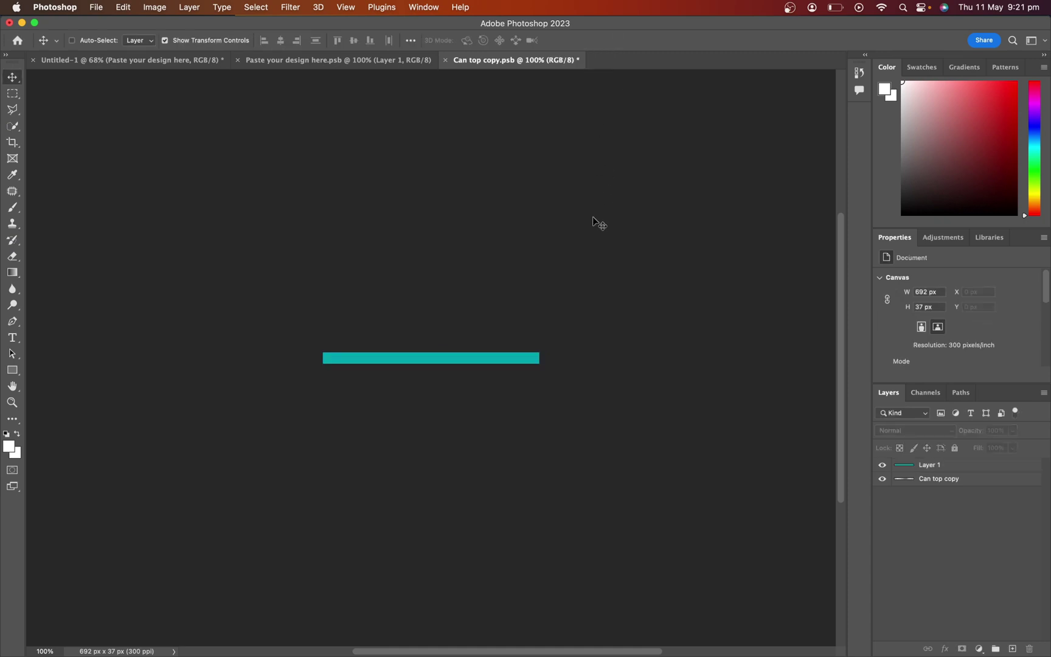
pyautogui.press('super+s')
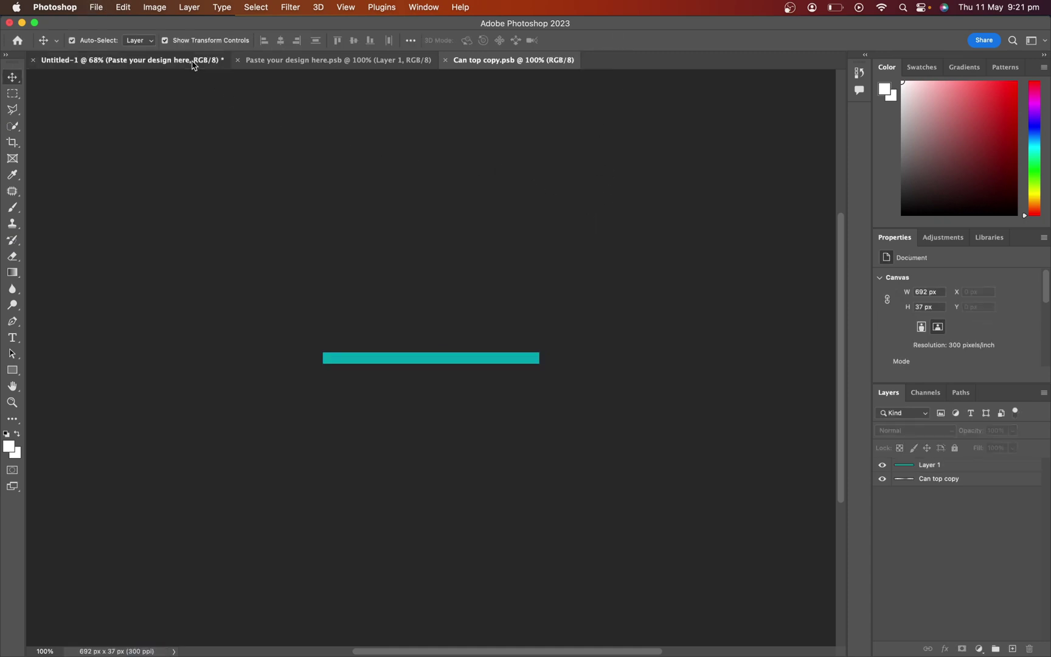
# Return to the Untitled-1 mockup and select the Can top copy 2 layer.
pyautogui.click(192, 63)
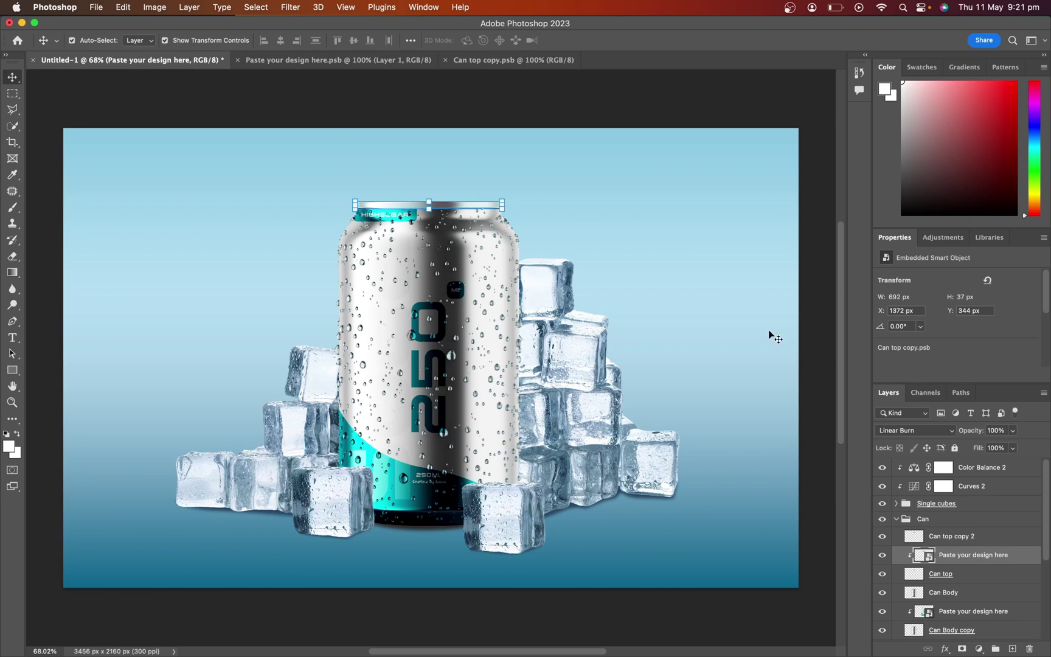
pyautogui.click(967, 537)
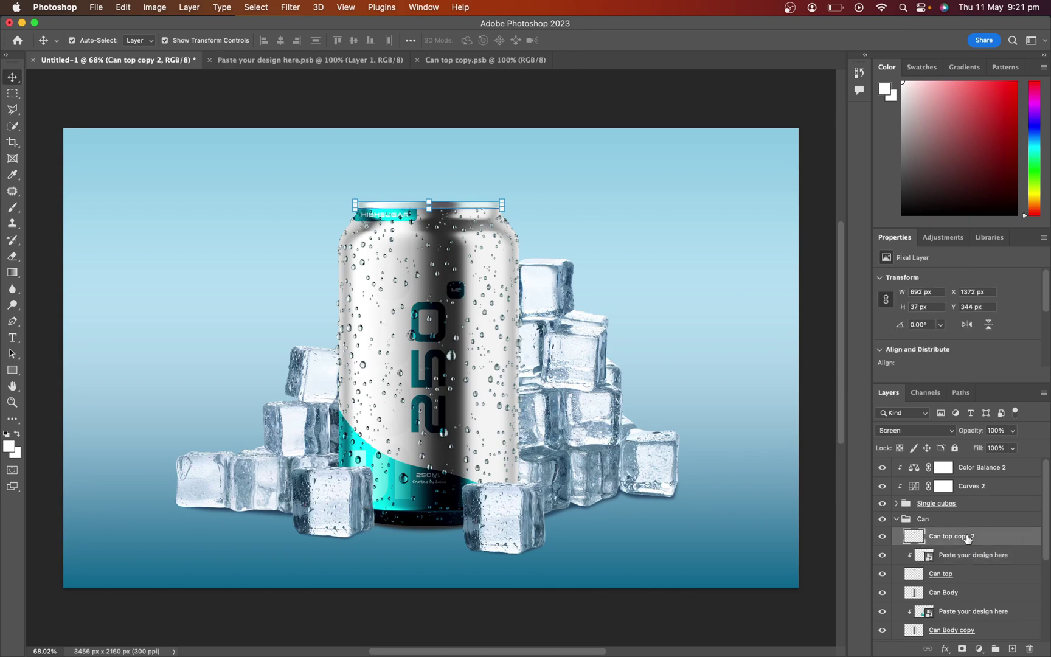
pyautogui.click(941, 432)
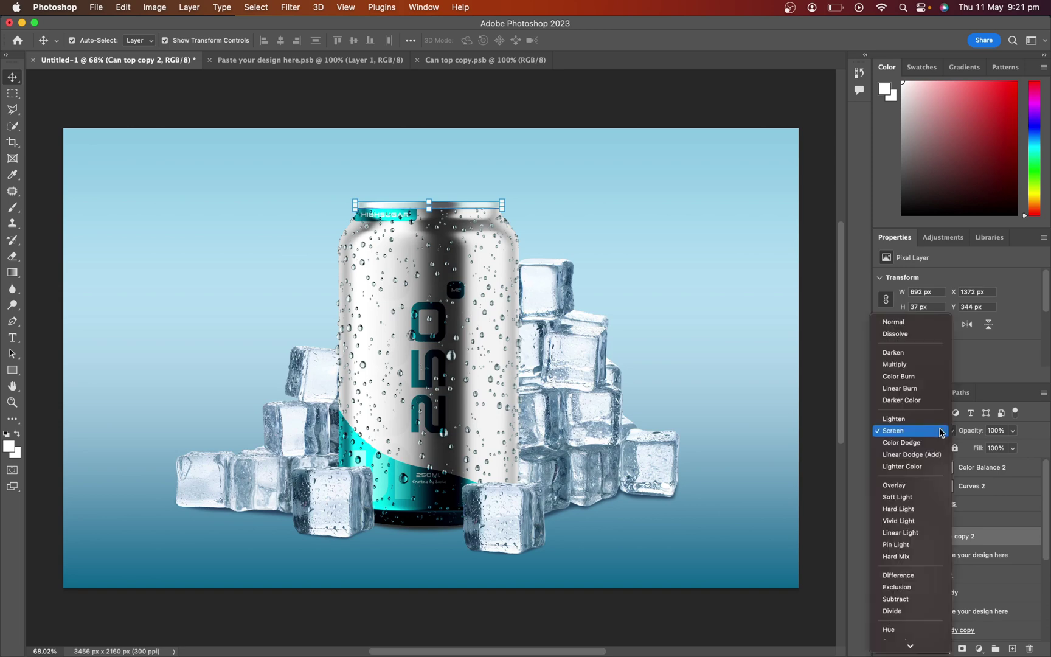
# Set Can top copy 2 to Overlay at 33% opacity and collapse the Can group.
pyautogui.click(918, 485)
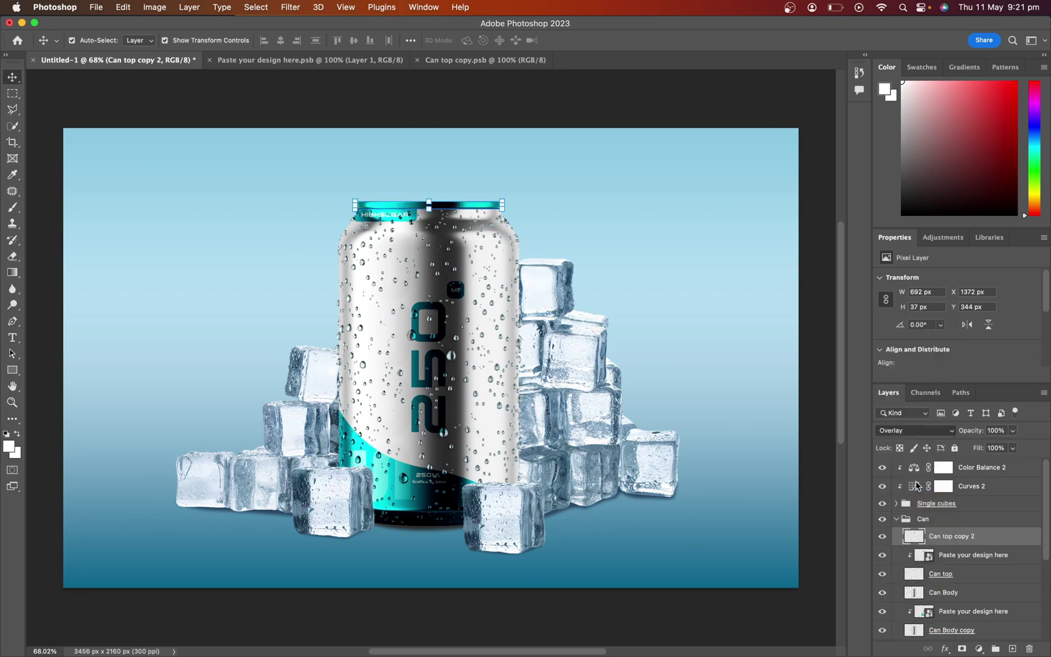
pyautogui.click(1013, 432)
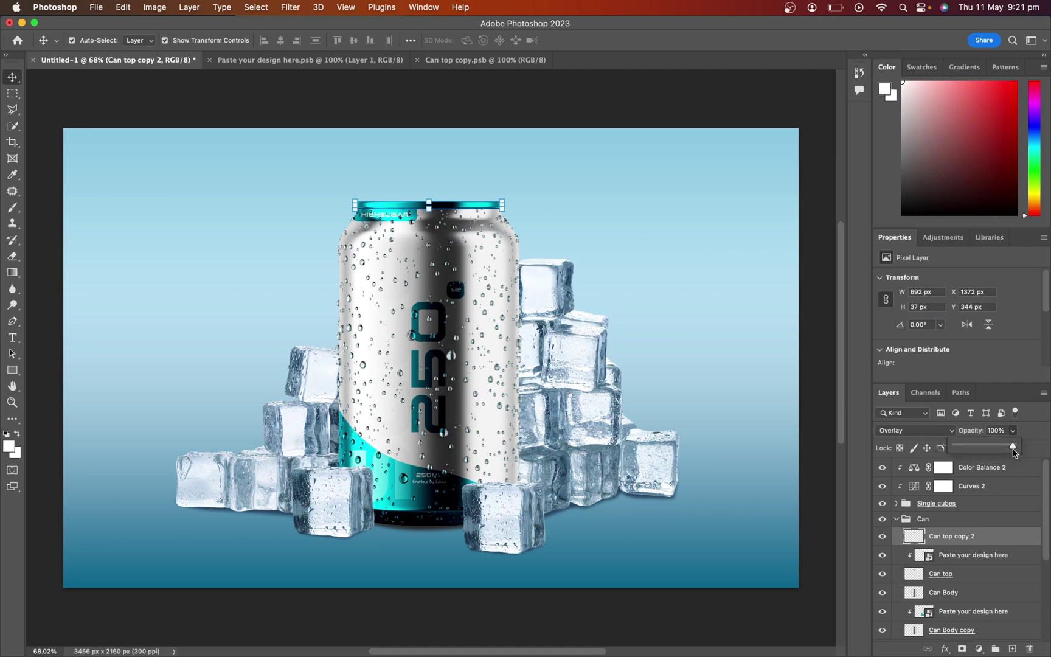
pyautogui.moveTo(1014, 451); pyautogui.dragTo(973, 448)
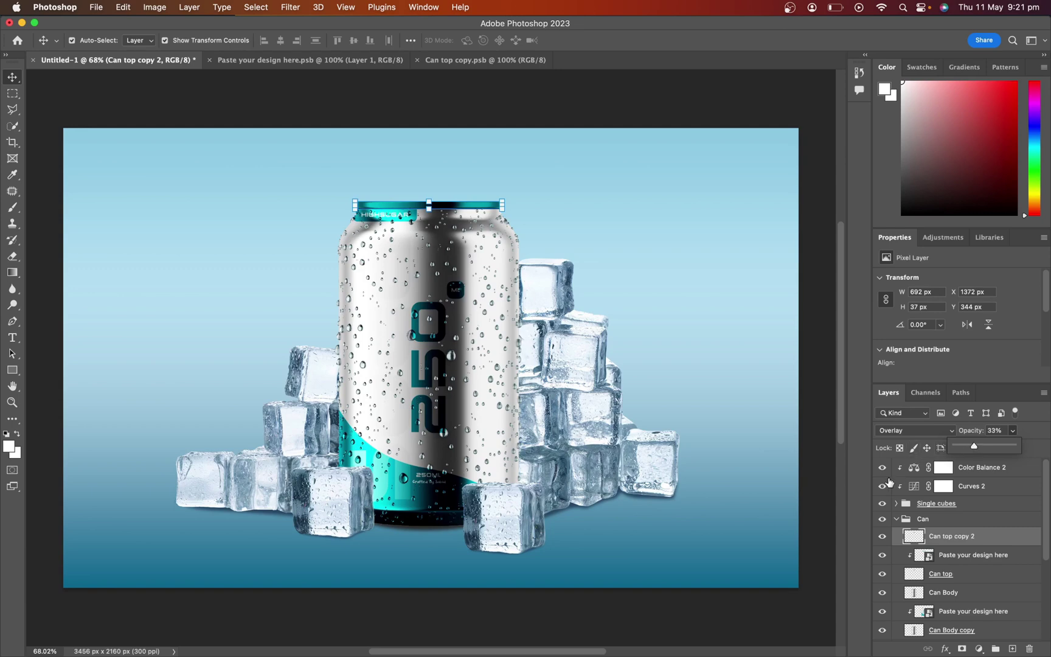
pyautogui.click(896, 522)
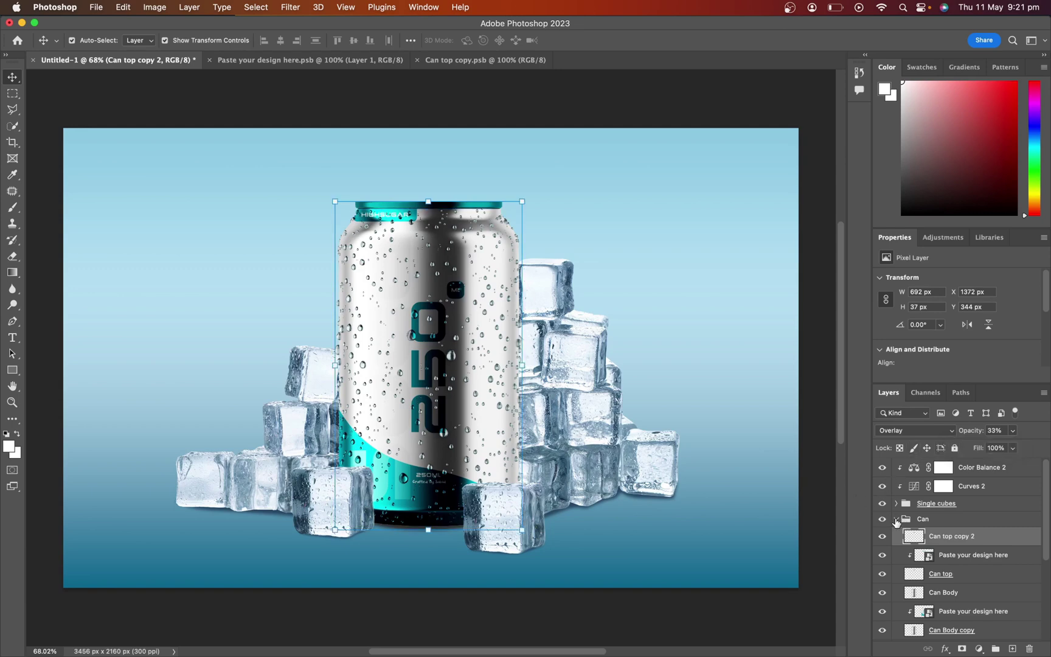
pyautogui.click(895, 522)
pyautogui.click(824, 518)
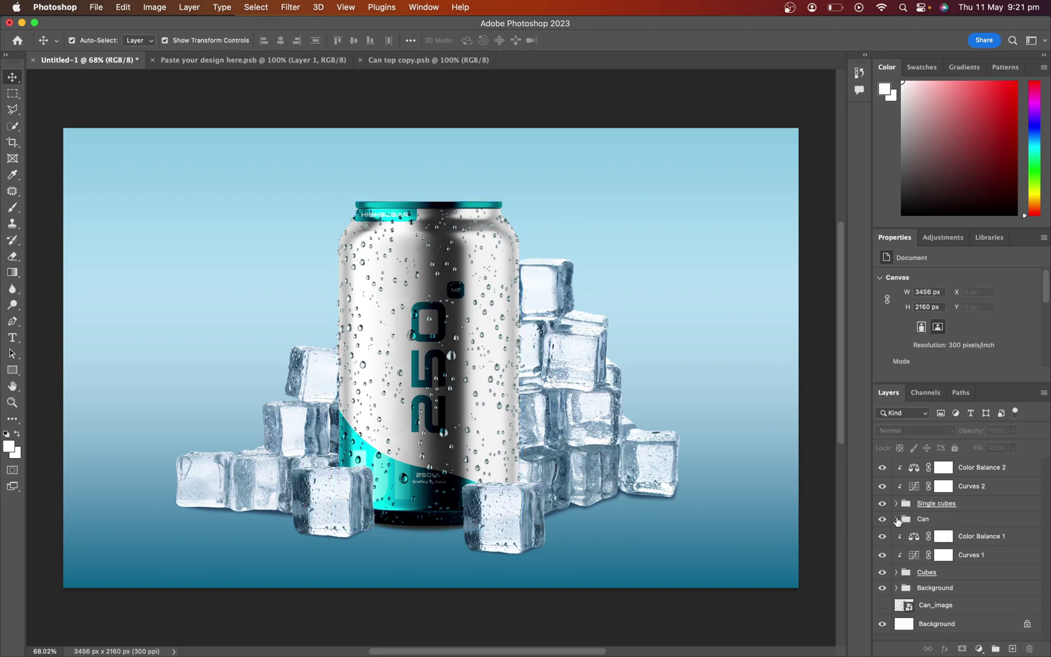
# Add a Curves adjustment above the Can group, lifting the shadows and brightening the highlights.
pyautogui.click(948, 521)
pyautogui.click(978, 649)
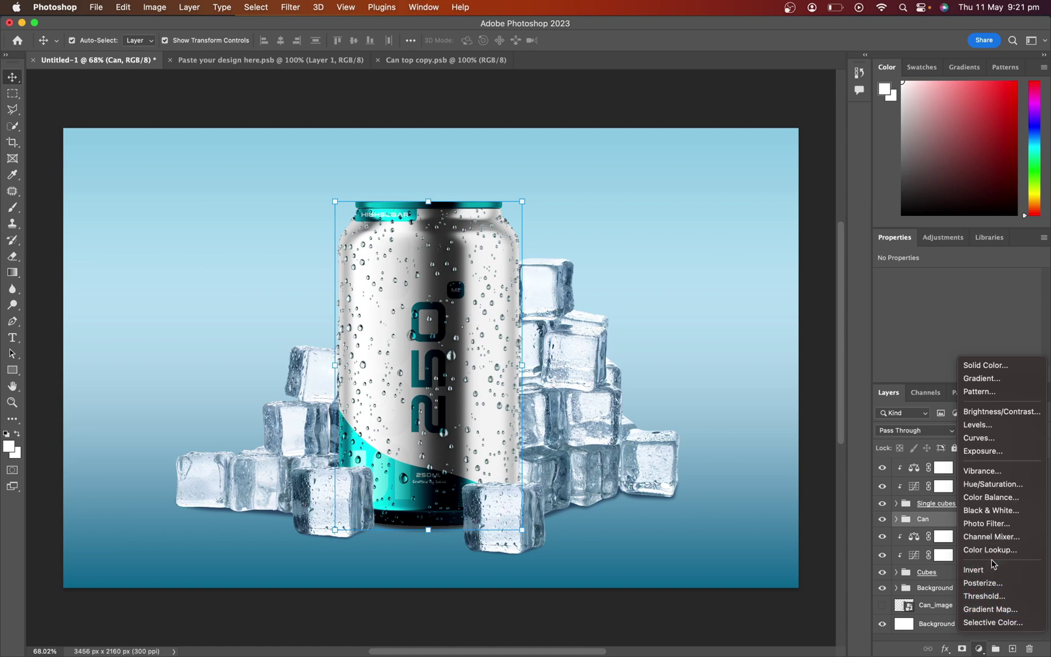
pyautogui.click(980, 438)
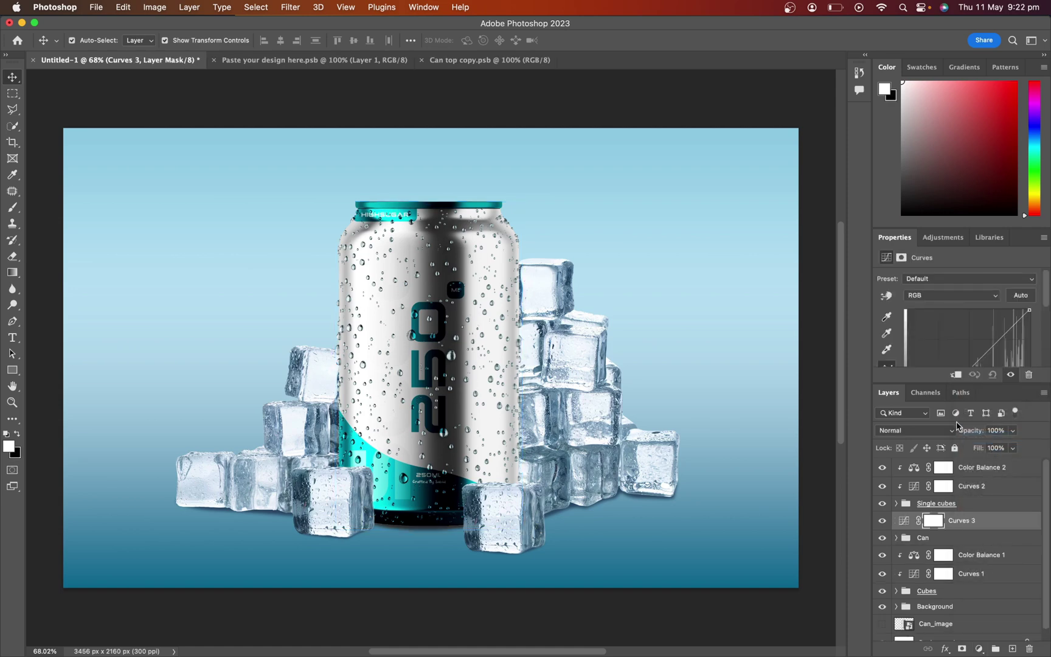
pyautogui.moveTo(1003, 335); pyautogui.dragTo(1004, 329)
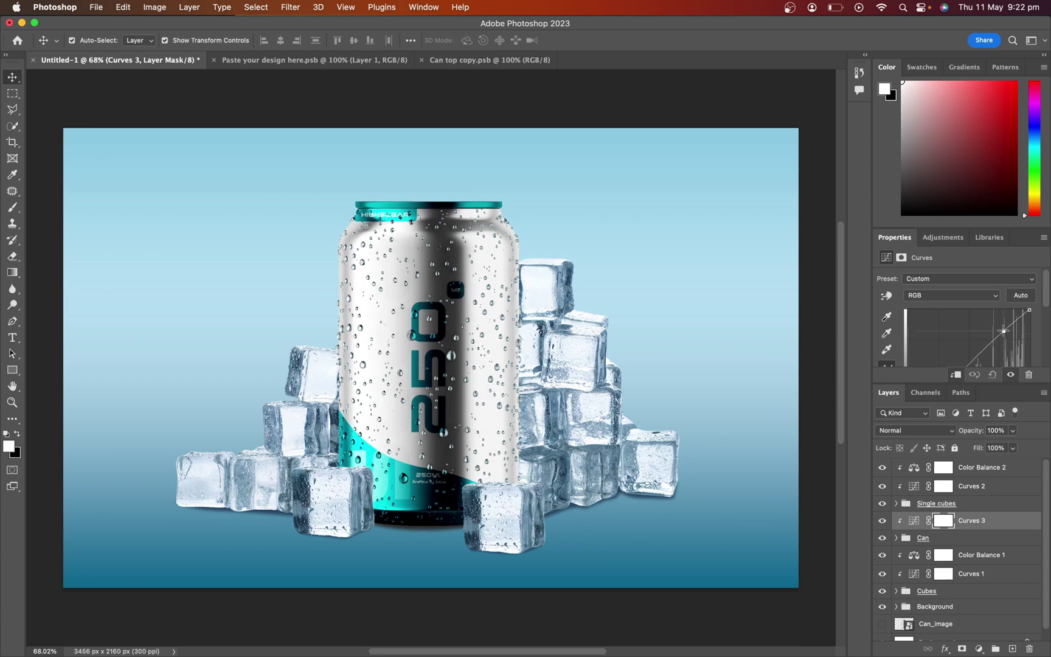
pyautogui.scroll(-2, 971, 334)
pyautogui.scroll(1, 970, 334)
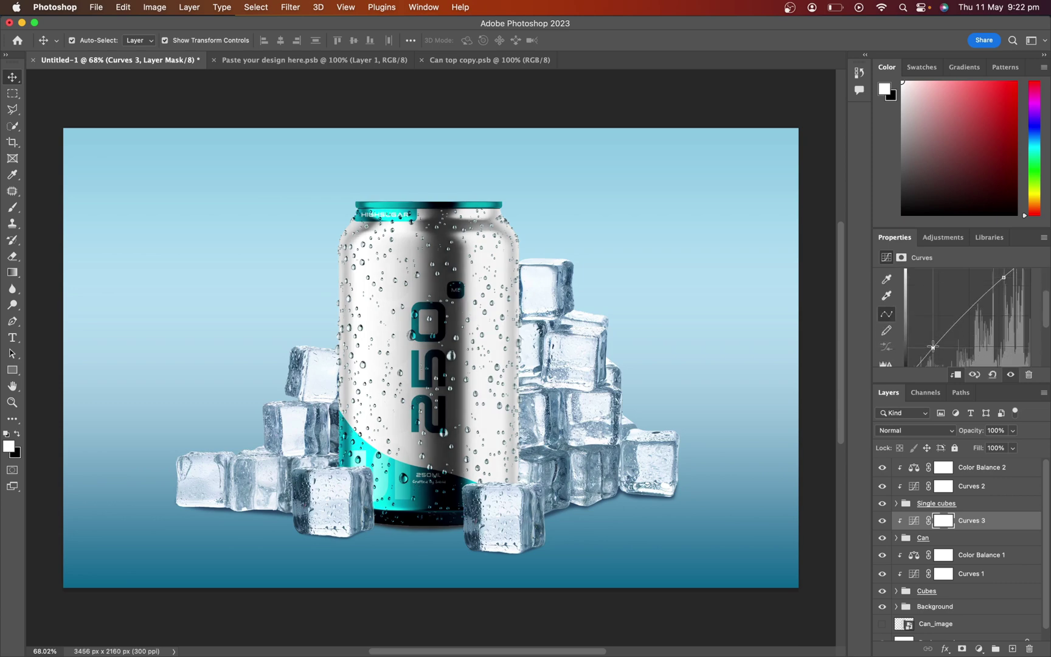
pyautogui.moveTo(927, 354)
pyautogui.mouseDown()
pyautogui.moveTo(927, 344)
pyautogui.moveTo(915, 354)
pyautogui.mouseUp()
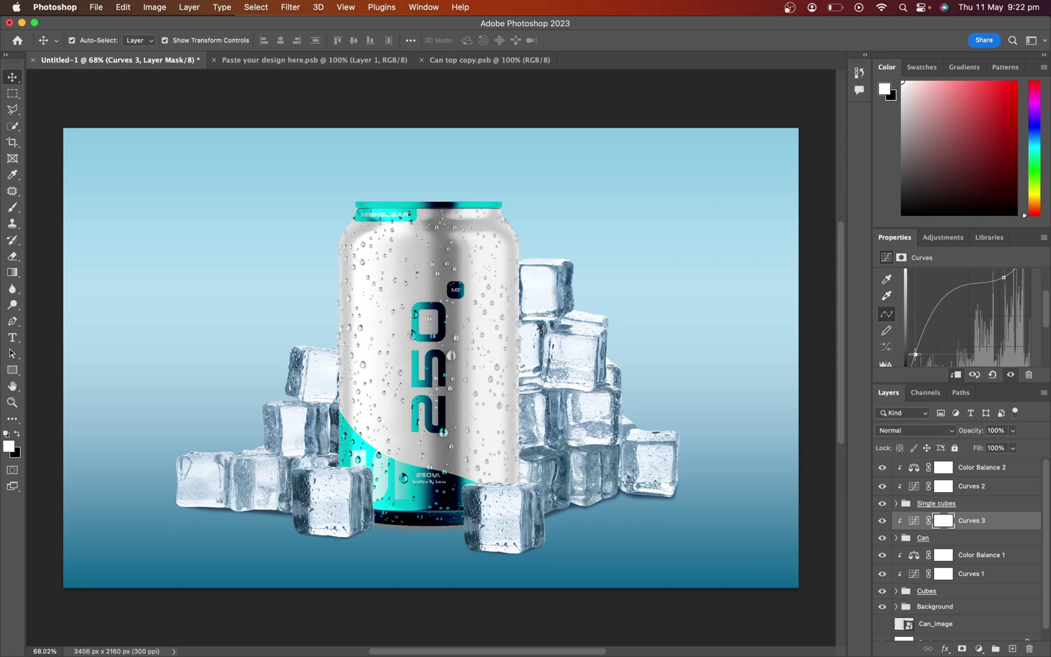
pyautogui.moveTo(1003, 277)
pyautogui.mouseDown()
pyautogui.moveTo(995, 281)
pyautogui.moveTo(1006, 279)
pyautogui.mouseUp()
# Fine-tune the Curves 3 points further to brighten the can's highlights.
pyautogui.keyDown('super'); pyautogui.click(984, 518); pyautogui.keyUp('super')
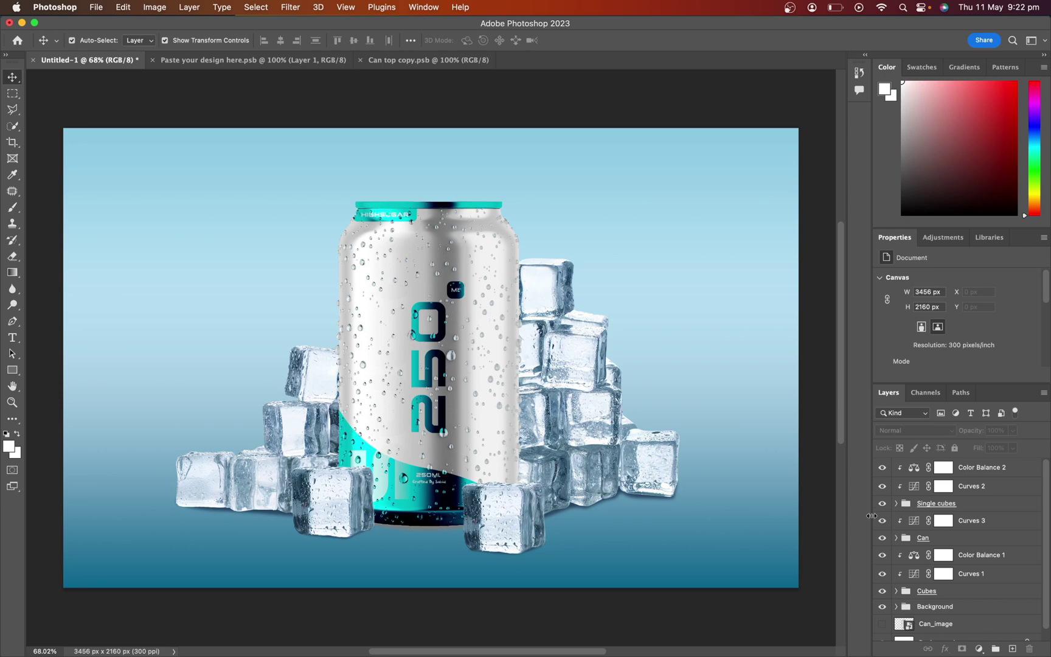
pyautogui.click(915, 522)
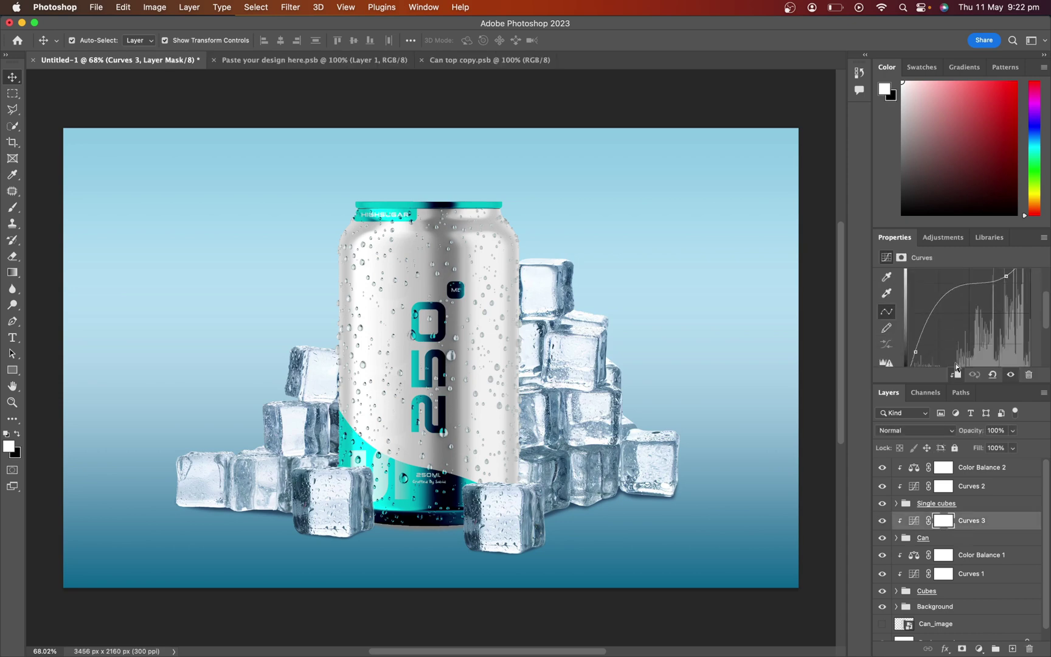
pyautogui.scroll(-2, 955, 367)
pyautogui.moveTo(916, 333); pyautogui.dragTo(953, 321)
pyautogui.scroll(1, 973, 314)
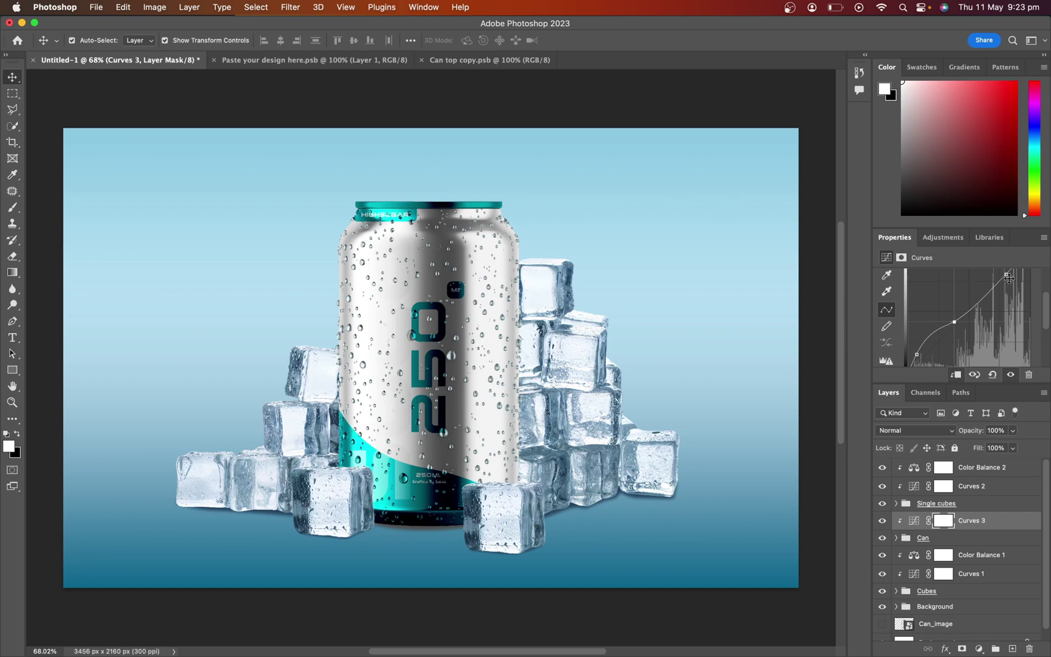
pyautogui.moveTo(1006, 275); pyautogui.dragTo(1012, 280)
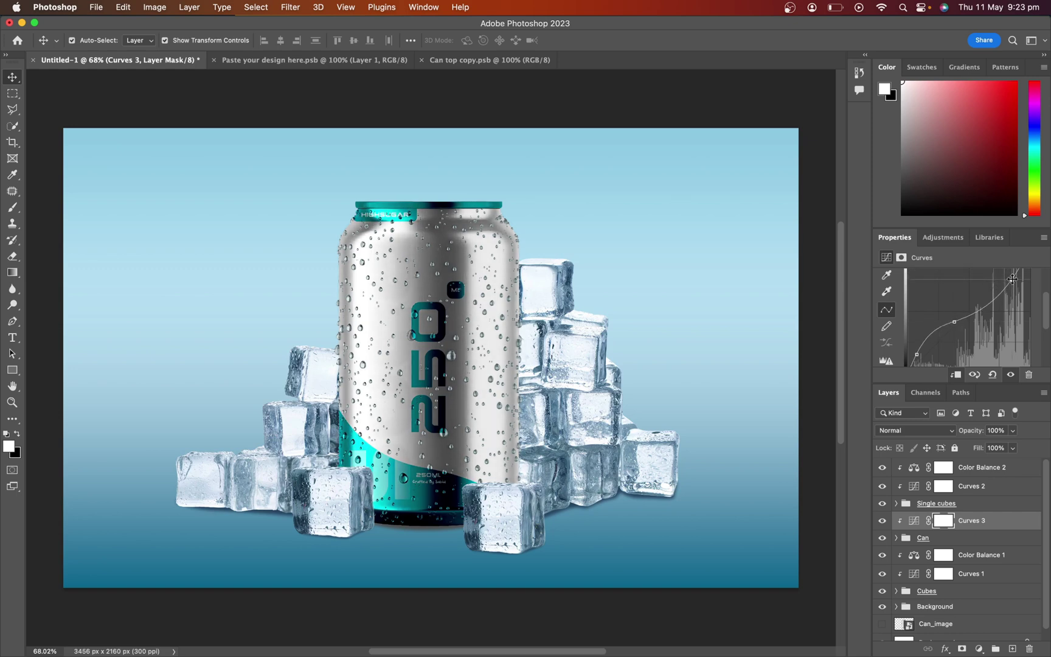
pyautogui.click(396, 101)
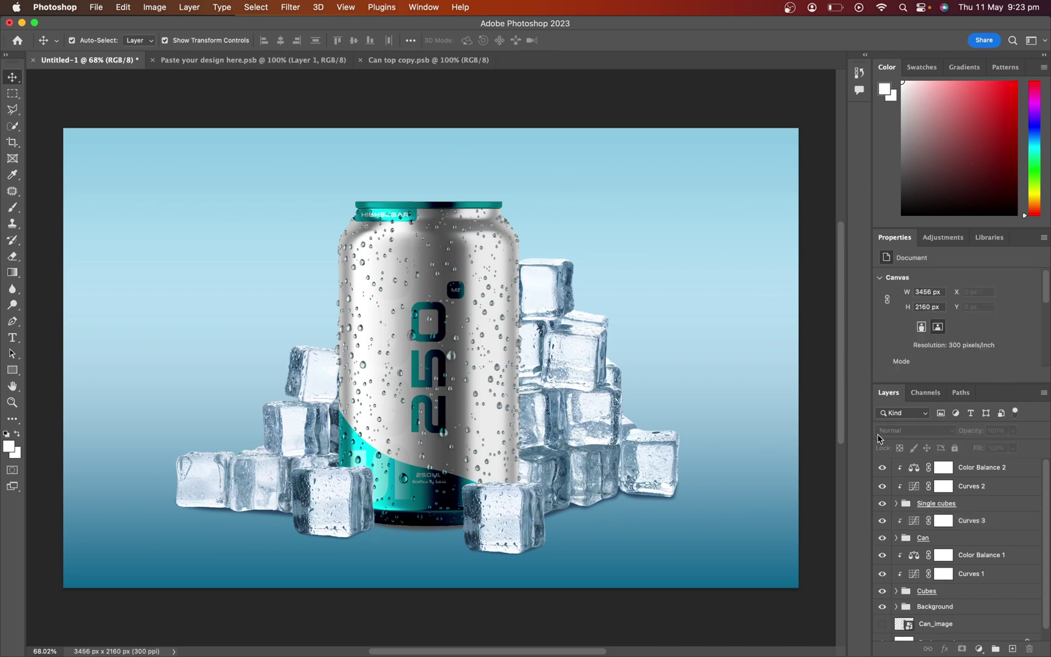
pyautogui.scroll(-1, 973, 575)
# Expand the Can group and switch the can shadow shape's fill from dark grey to black.
pyautogui.click(896, 527)
pyautogui.scroll(-4, 944, 566)
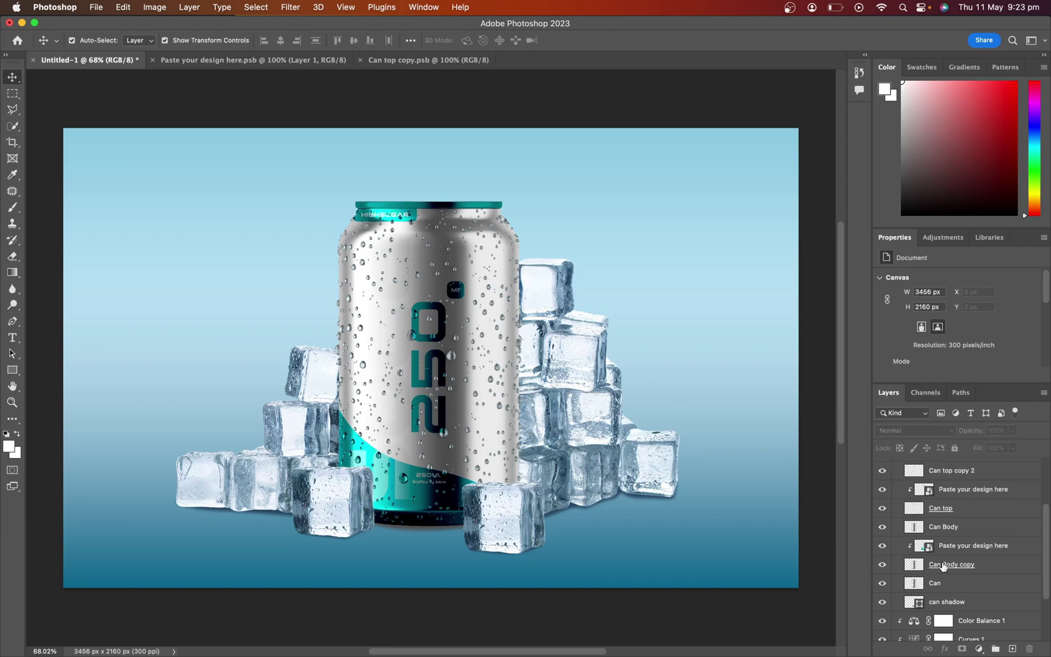
pyautogui.click(908, 602)
pyautogui.press('p')
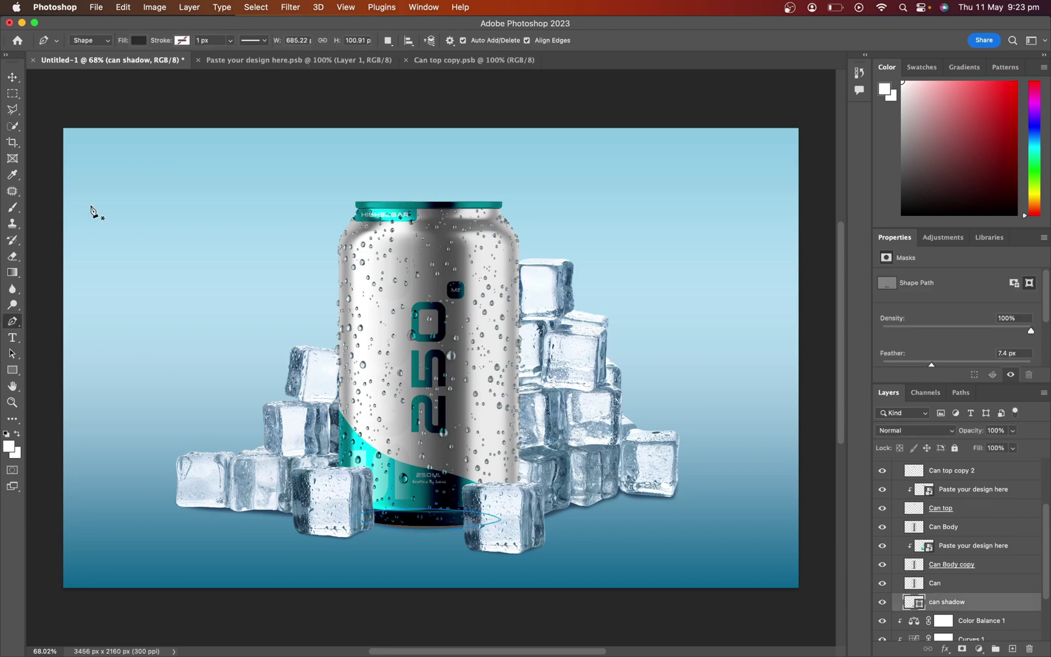
pyautogui.click(138, 40)
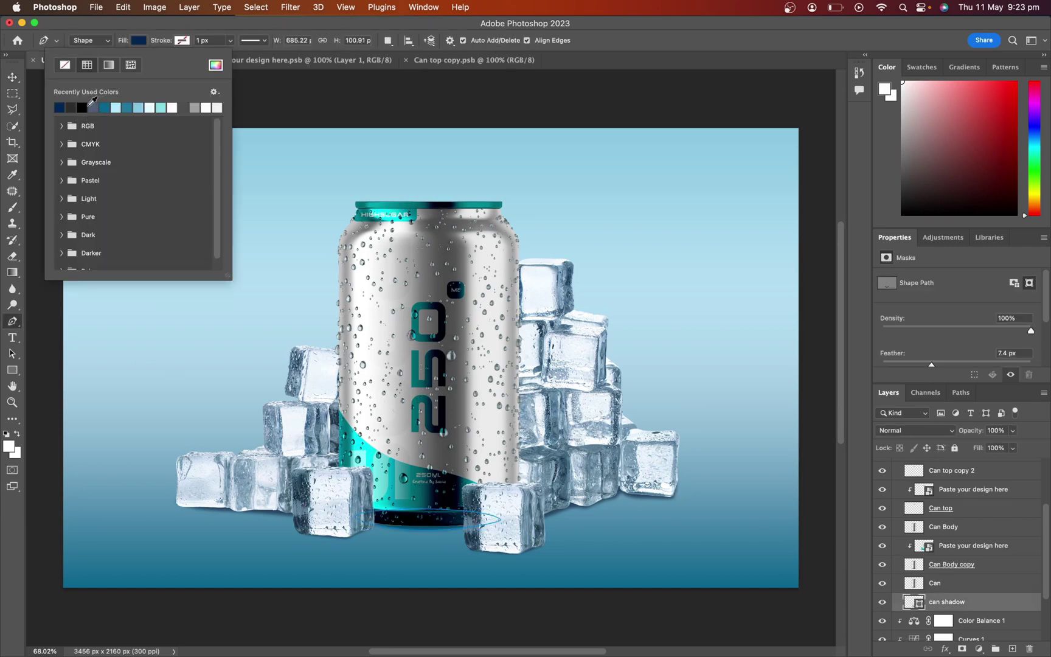
pyautogui.click(81, 107)
pyautogui.click(141, 43)
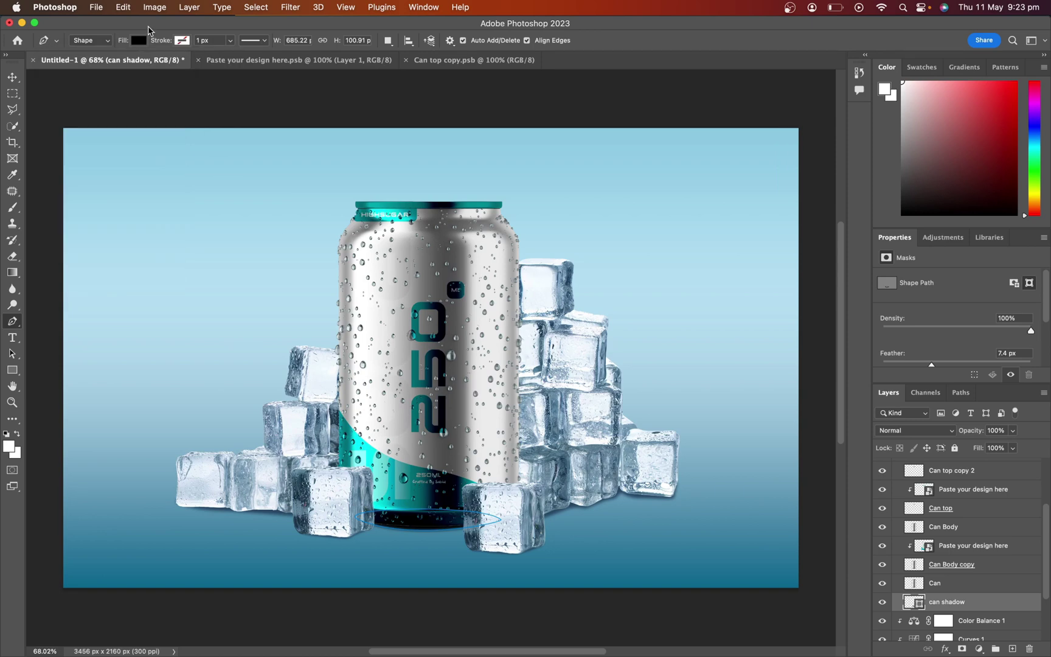
pyautogui.press('v')
pyautogui.click(68, 91)
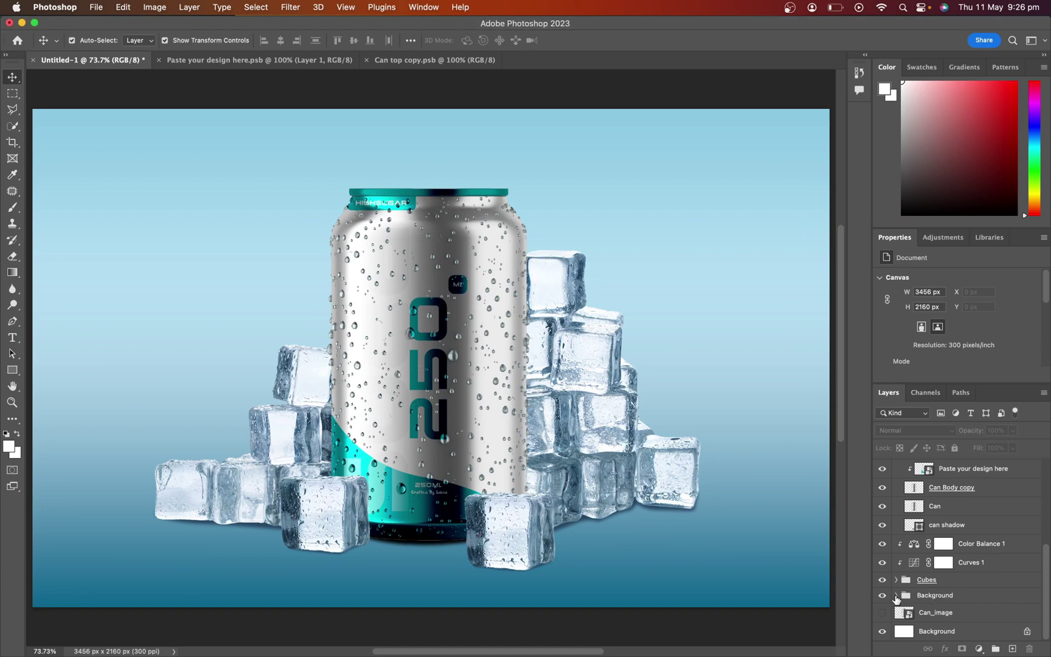
# Change Gradient Fill 2's first colour stop to dark blue.
pyautogui.doubleClick(912, 575)
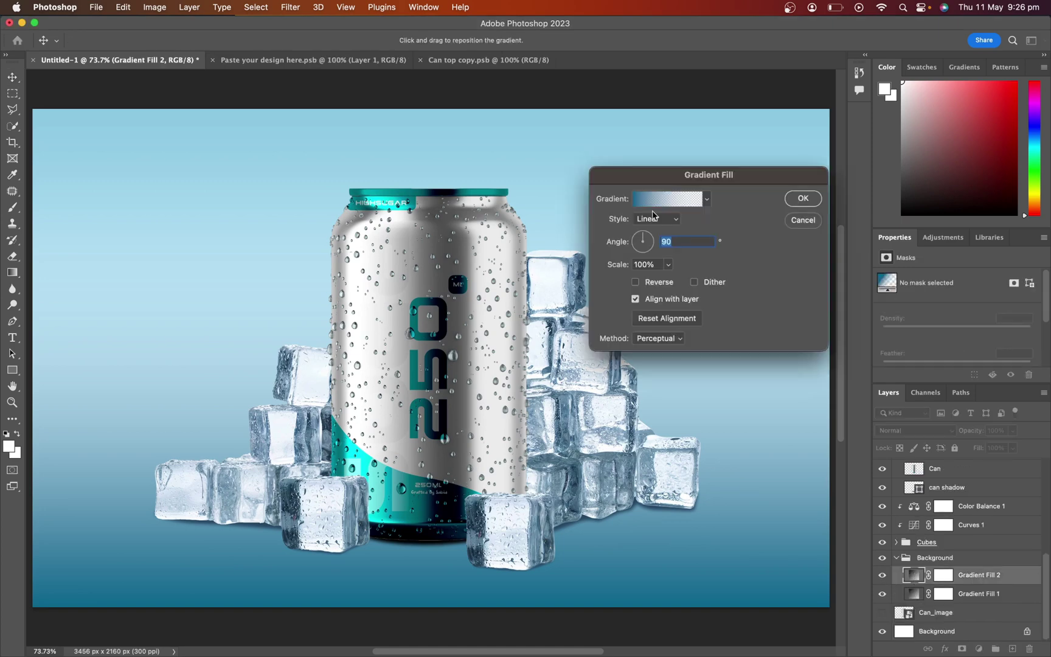
pyautogui.click(663, 207)
pyautogui.click(576, 352)
pyautogui.doubleClick(575, 352)
pyautogui.moveTo(585, 384)
pyautogui.mouseDown()
pyautogui.moveTo(572, 393)
pyautogui.moveTo(761, 339)
pyautogui.mouseUp()
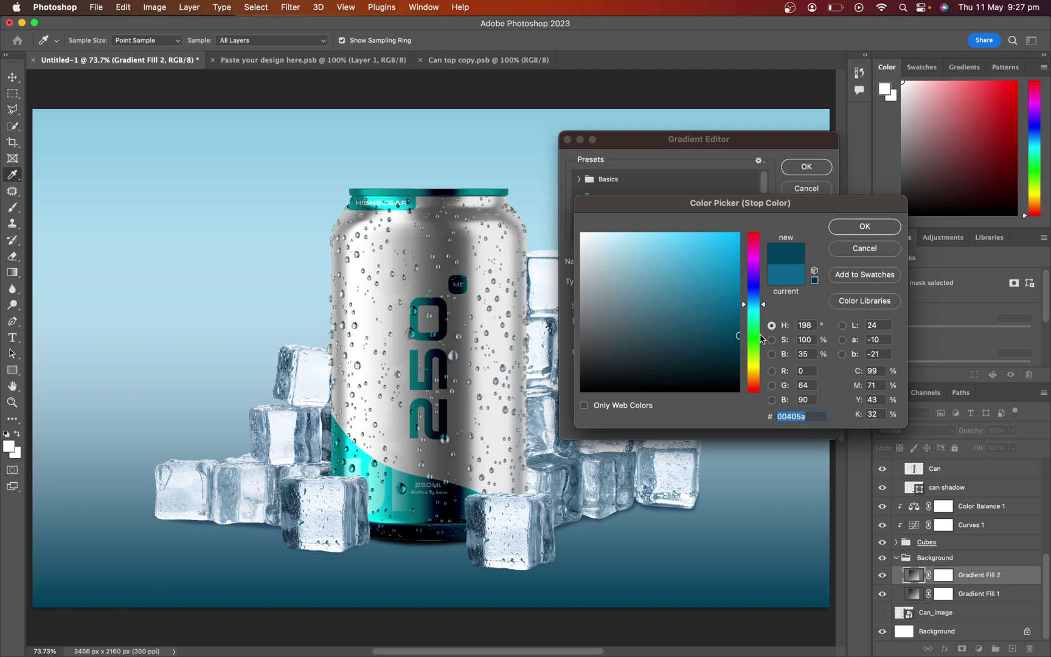
pyautogui.click(865, 227)
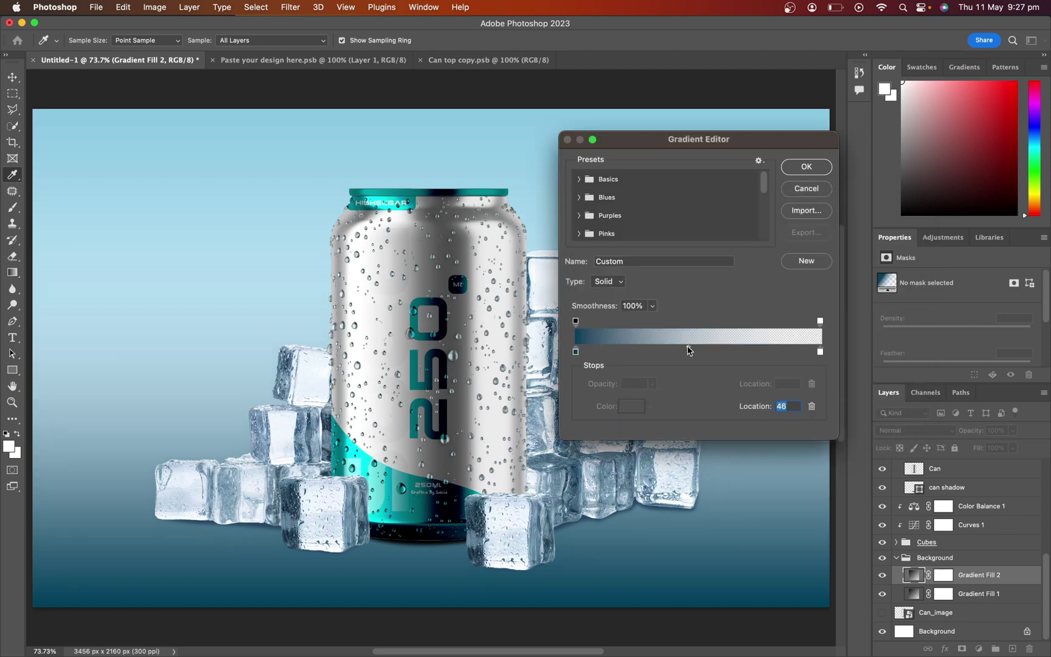
pyautogui.click(806, 166)
pyautogui.click(808, 198)
# Recolour Gradient Fill 1 to run from white to pale light blue.
pyautogui.doubleClick(912, 593)
pyautogui.click(669, 199)
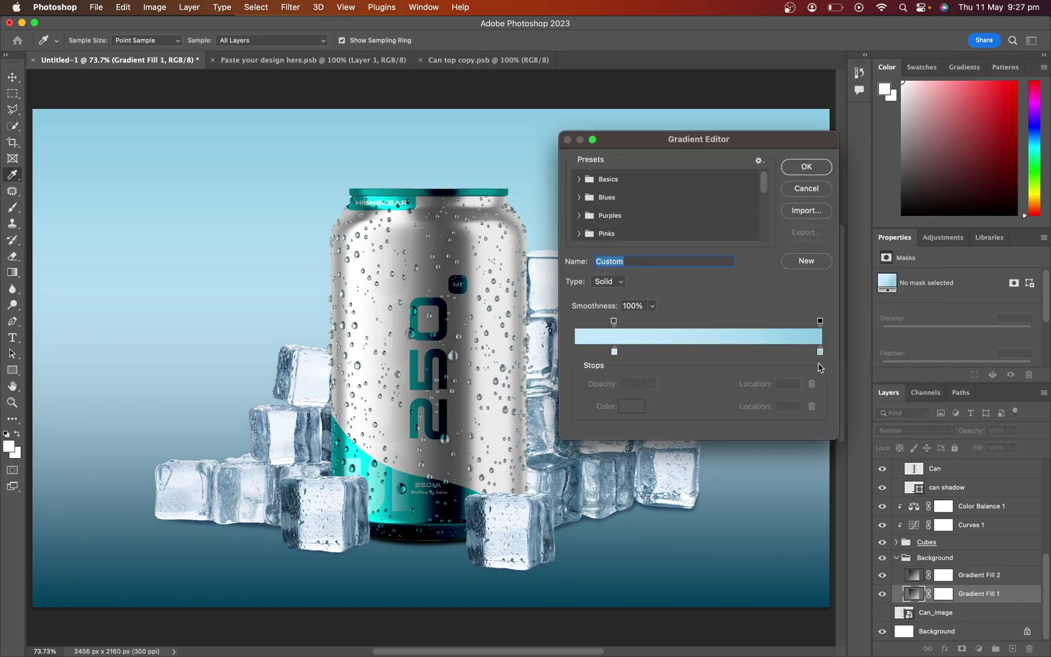
pyautogui.doubleClick(819, 365)
pyautogui.moveTo(584, 240); pyautogui.dragTo(568, 228)
pyautogui.click(850, 233)
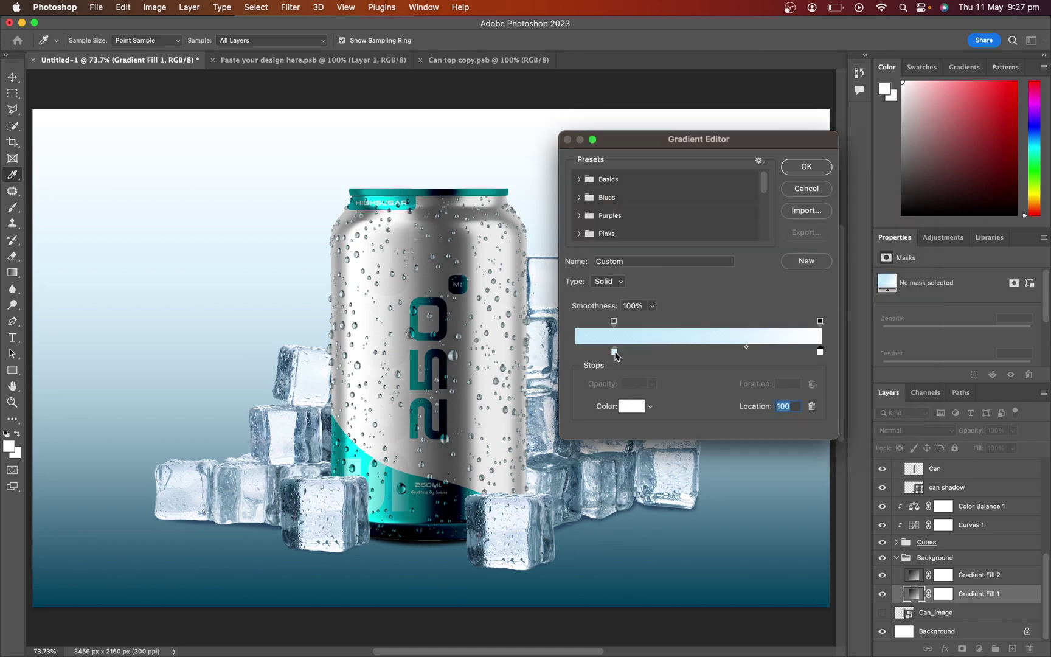
pyautogui.doubleClick(618, 355)
pyautogui.click(604, 233)
pyautogui.press('Return')
pyautogui.click(806, 166)
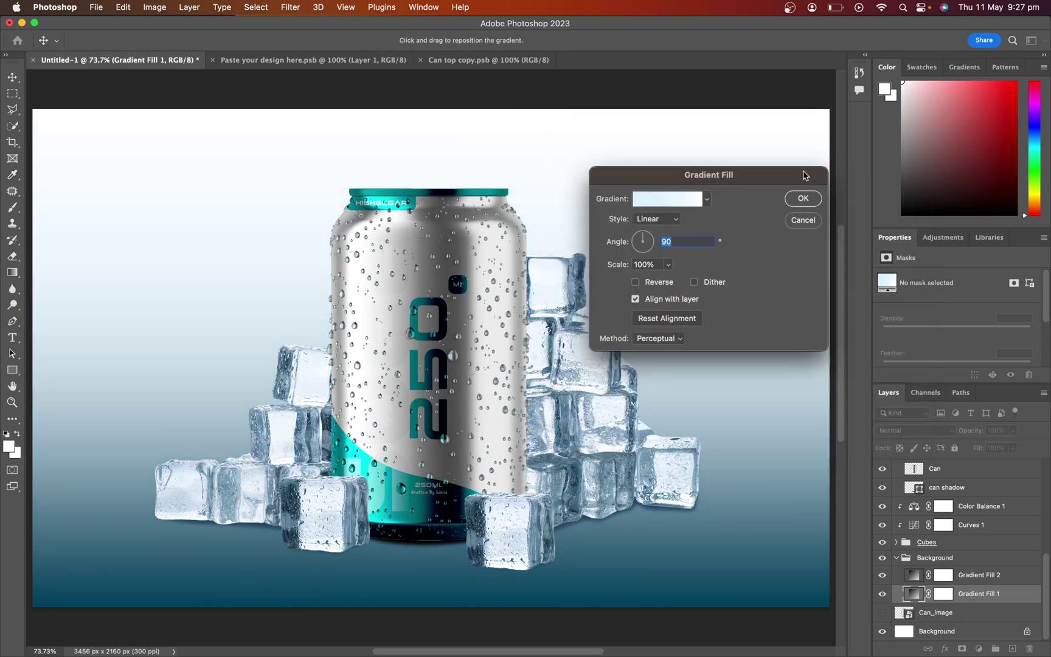
pyautogui.click(809, 198)
pyautogui.press('v')
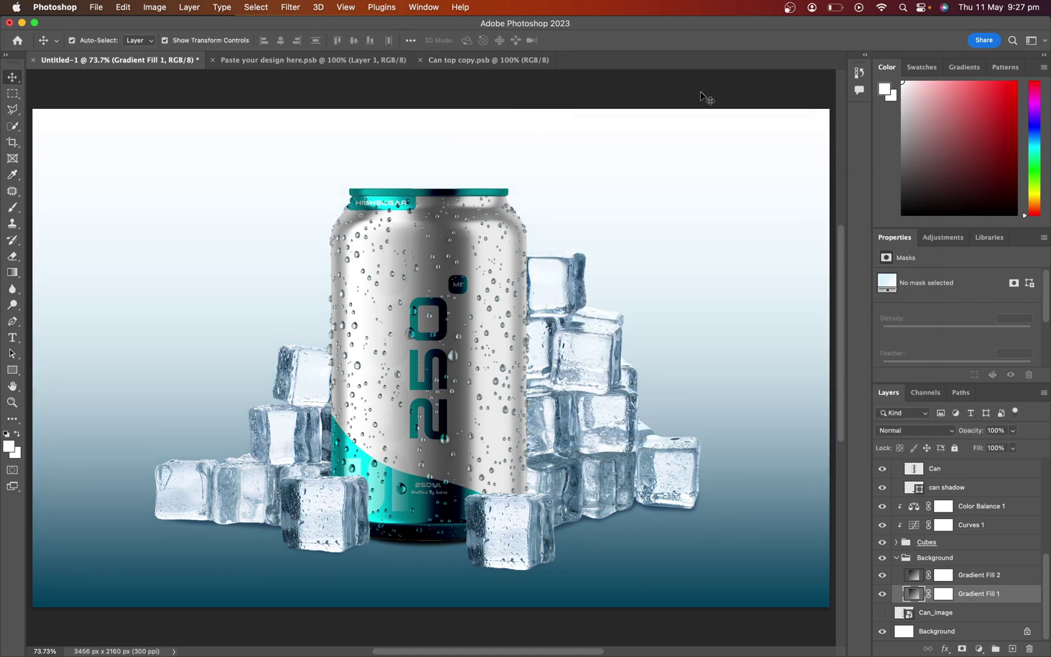
# Set Gradient Fill 2's dark stop to a slightly lightened lid teal, then hide that layer.
pyautogui.doubleClick(913, 574)
pyautogui.click(649, 202)
pyautogui.click(626, 408)
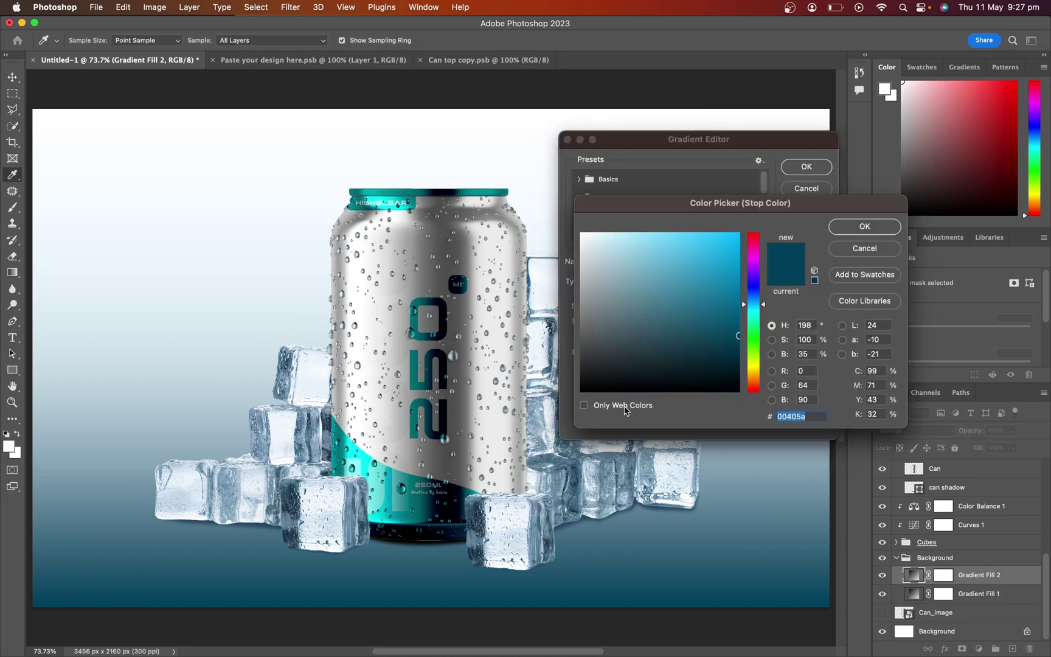
pyautogui.click(473, 191)
pyautogui.click(739, 335)
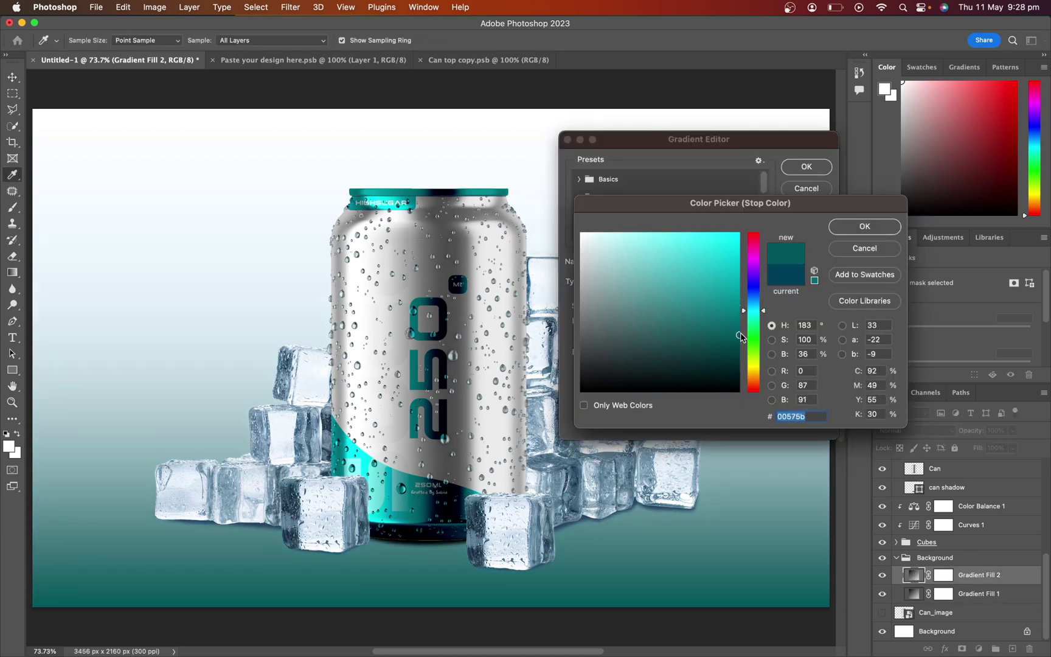
pyautogui.moveTo(740, 336); pyautogui.dragTo(740, 329)
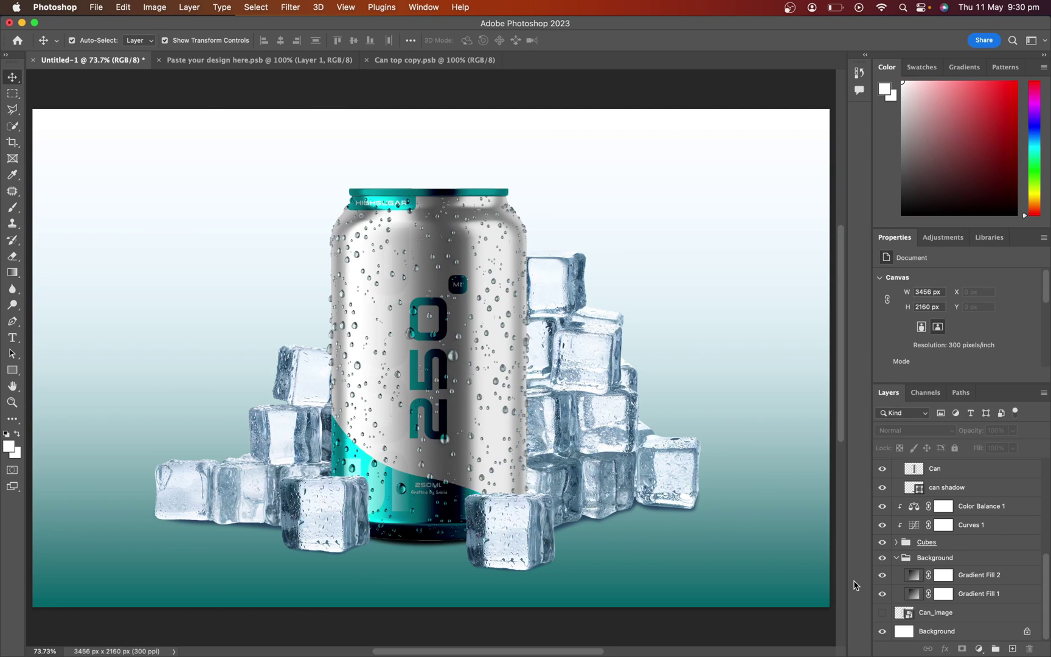
pyautogui.click(883, 575)
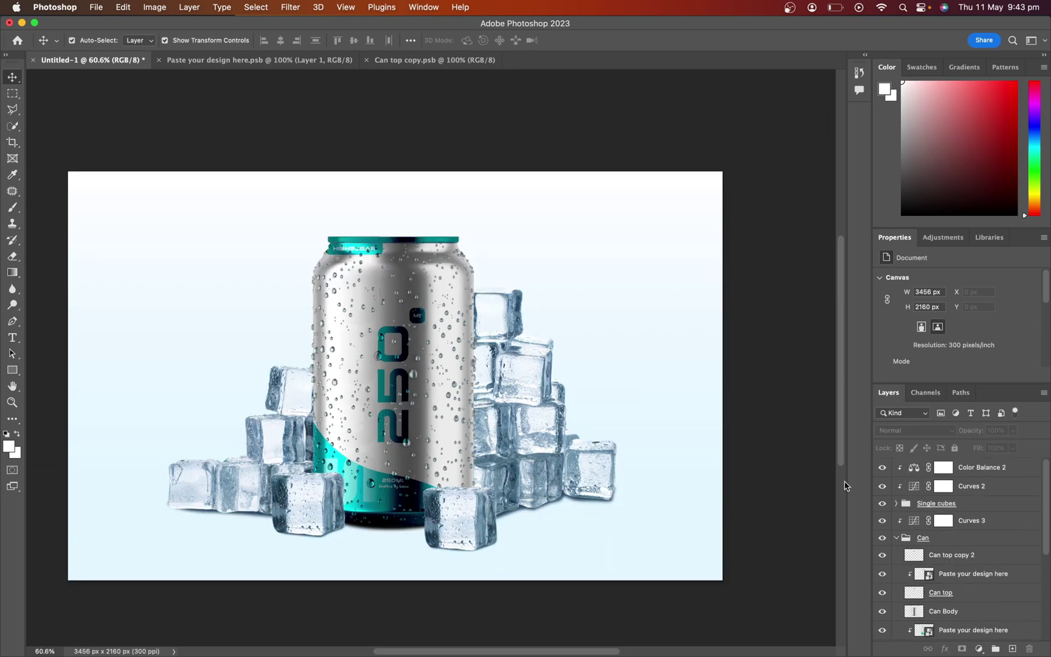
# Paste the smoky spotlight image above the Background group and position it up and left.
pyautogui.scroll(-5, 917, 544)
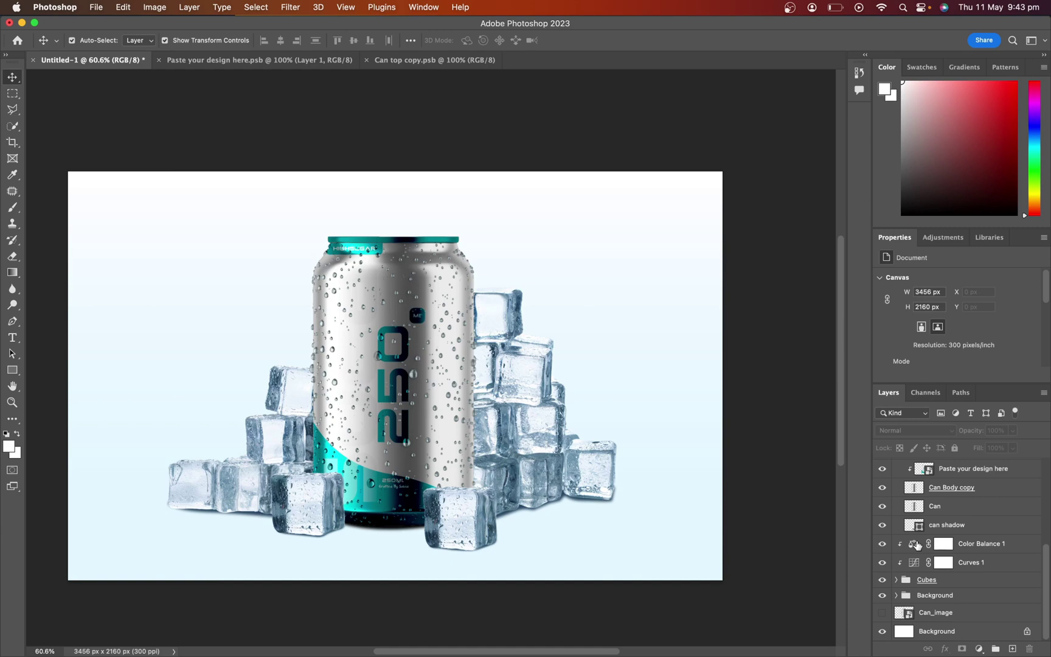
pyautogui.click(947, 597)
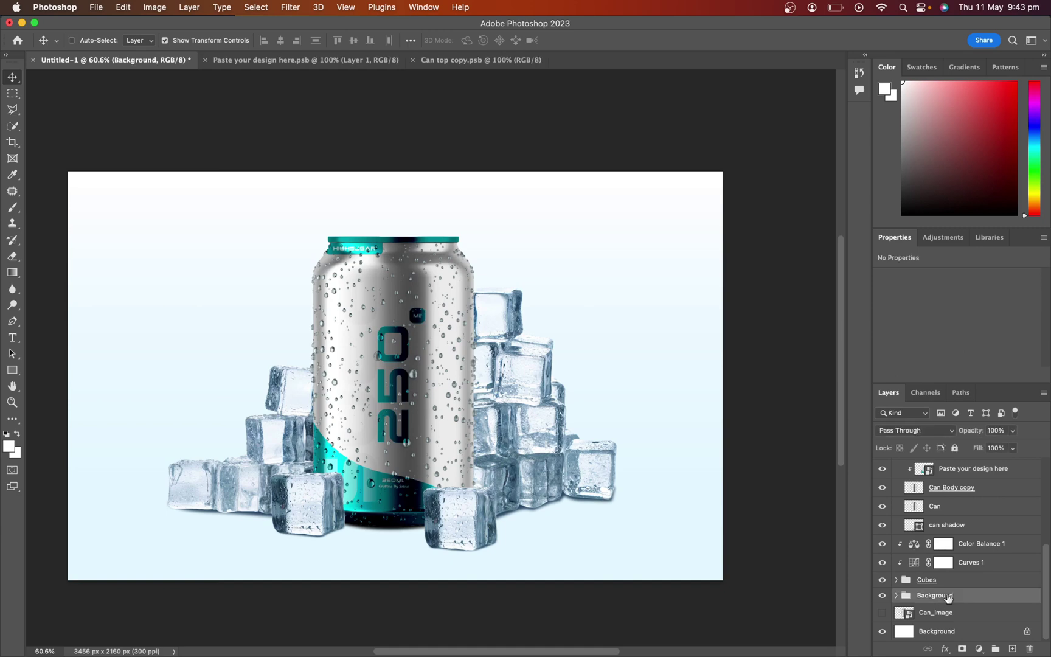
pyautogui.press('cmd+v')
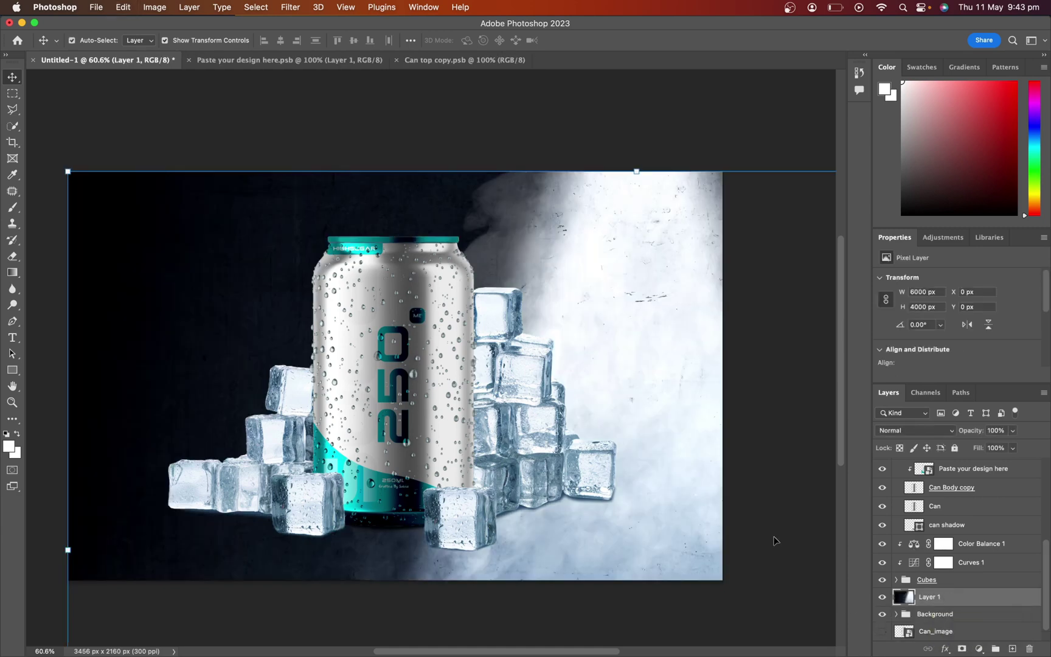
pyautogui.moveTo(666, 502); pyautogui.dragTo(476, 243)
pyautogui.moveTo(598, 316); pyautogui.dragTo(579, 242)
pyautogui.scroll(-3, 579, 240)
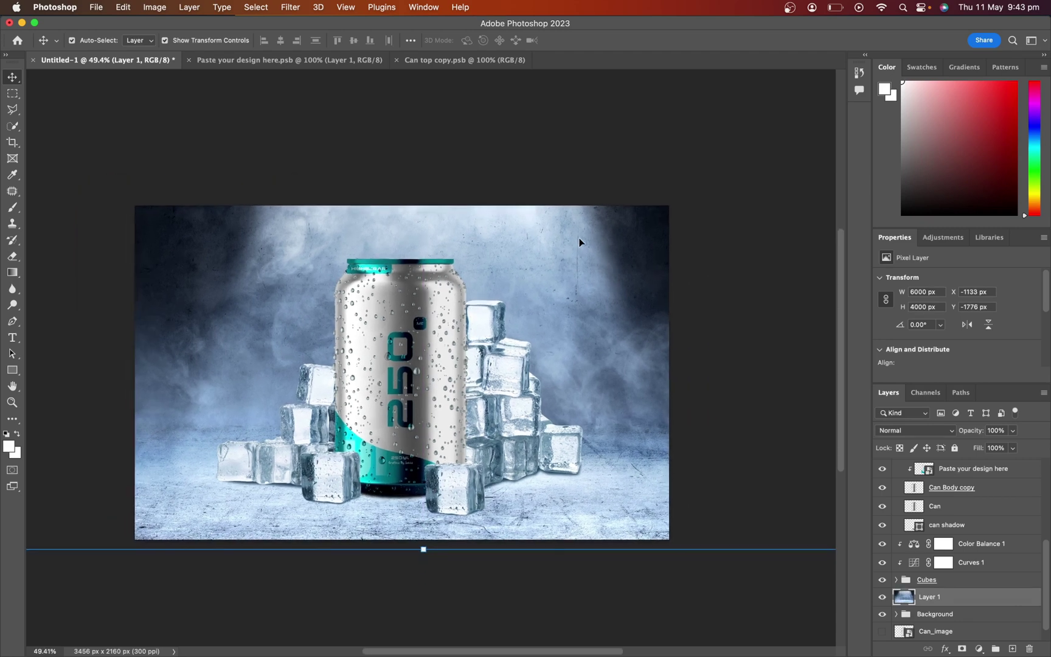
pyautogui.moveTo(604, 263); pyautogui.dragTo(592, 258)
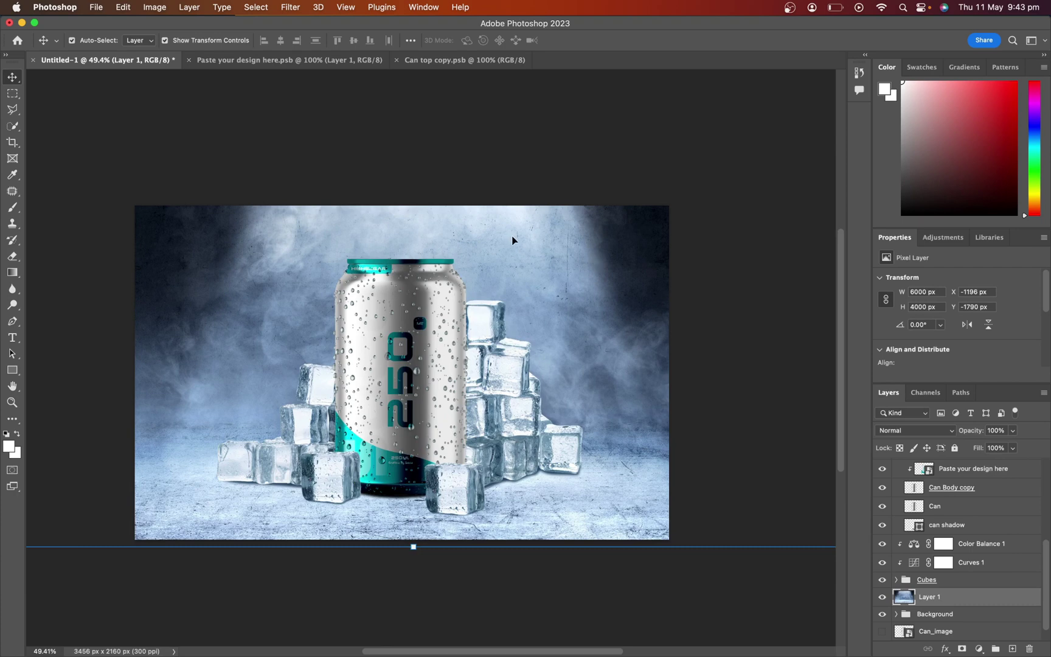
# Scale the smoky backdrop to about 80%, commit, and fit the image on screen.
pyautogui.scroll(-3, 512, 240)
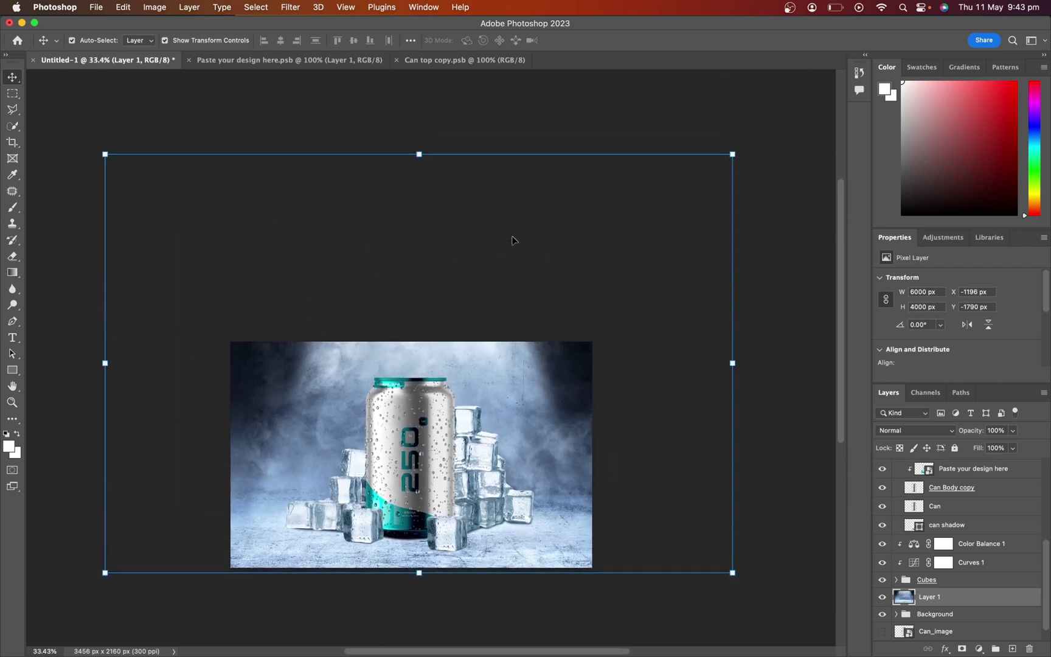
pyautogui.moveTo(424, 157); pyautogui.dragTo(433, 238)
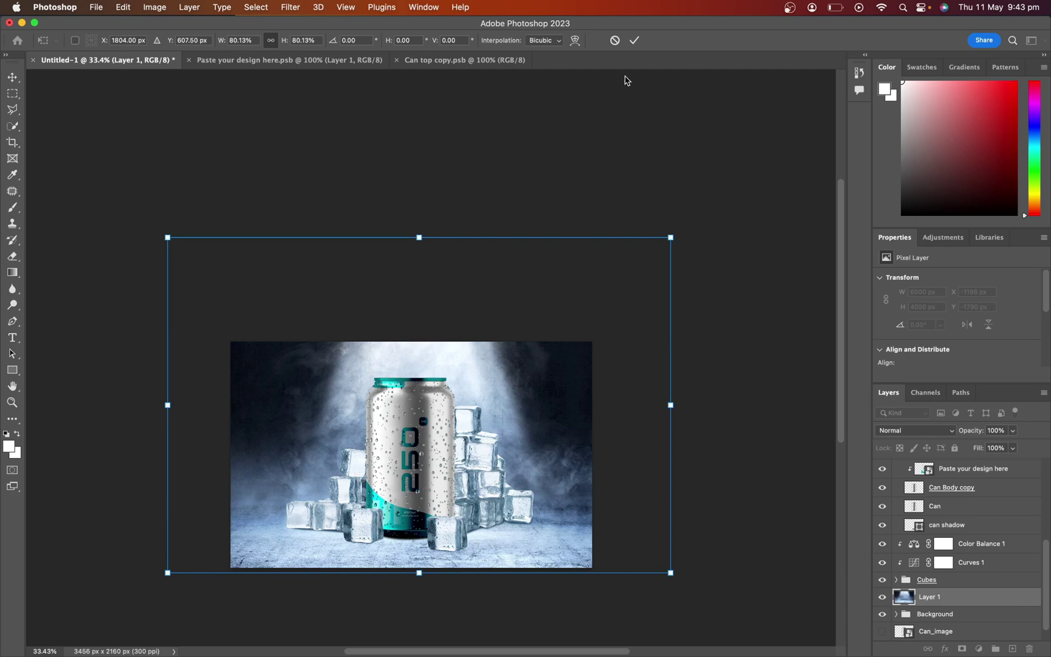
pyautogui.click(635, 40)
pyautogui.click(767, 234)
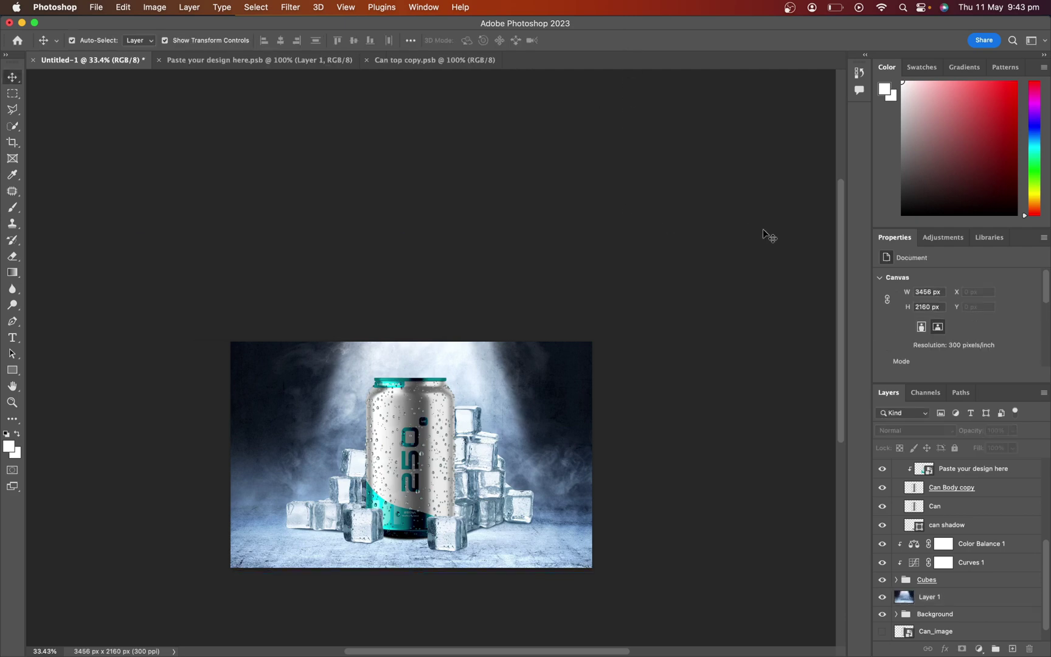
pyautogui.press('super+0')
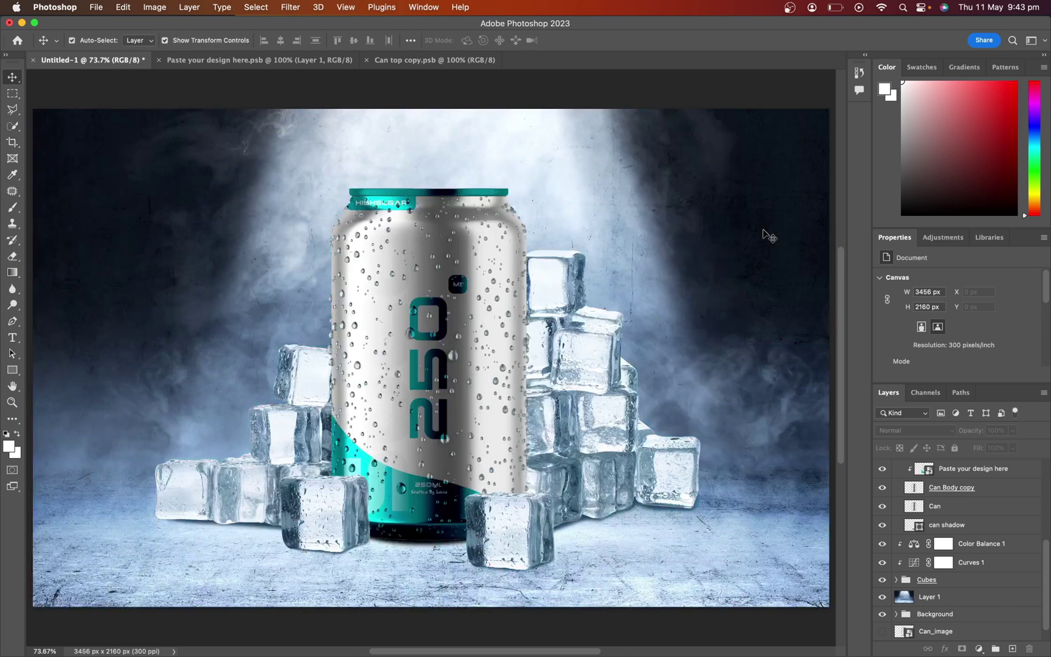
# Lower the Fill of the Cubes group, then the Single cubes group, to 90% each.
pyautogui.click(973, 581)
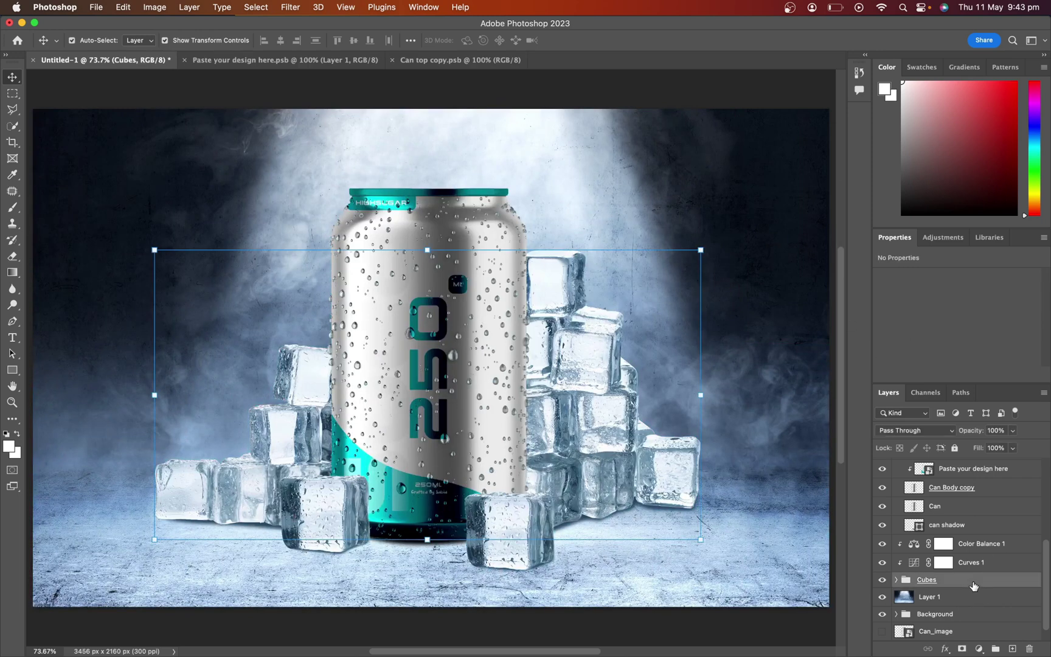
pyautogui.click(1013, 448)
pyautogui.hotkey('shift', 'Down')
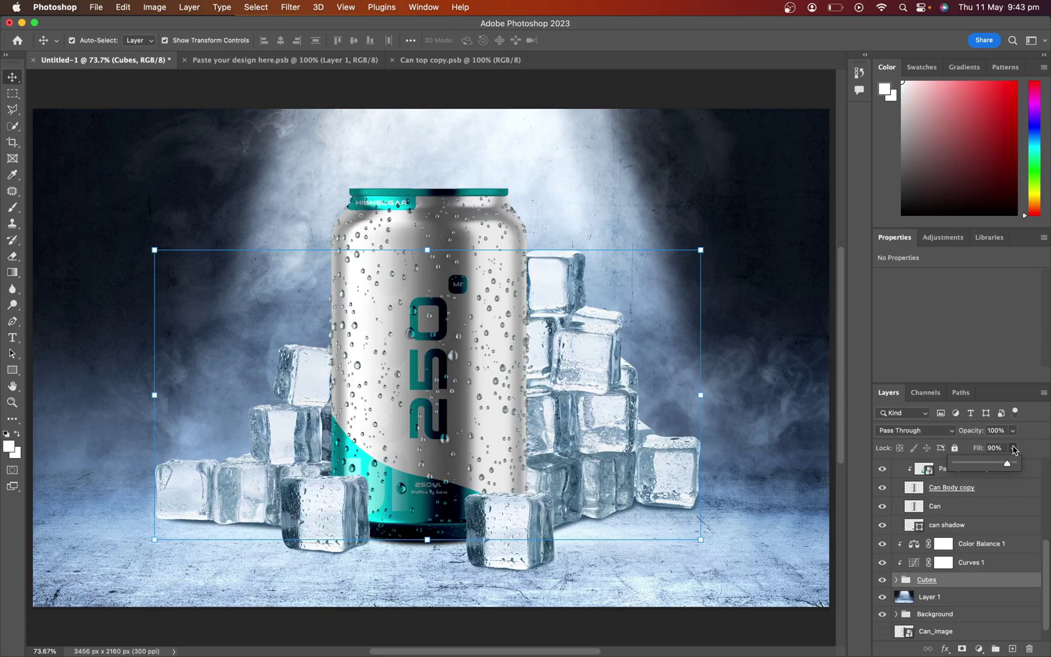
pyautogui.press('Return')
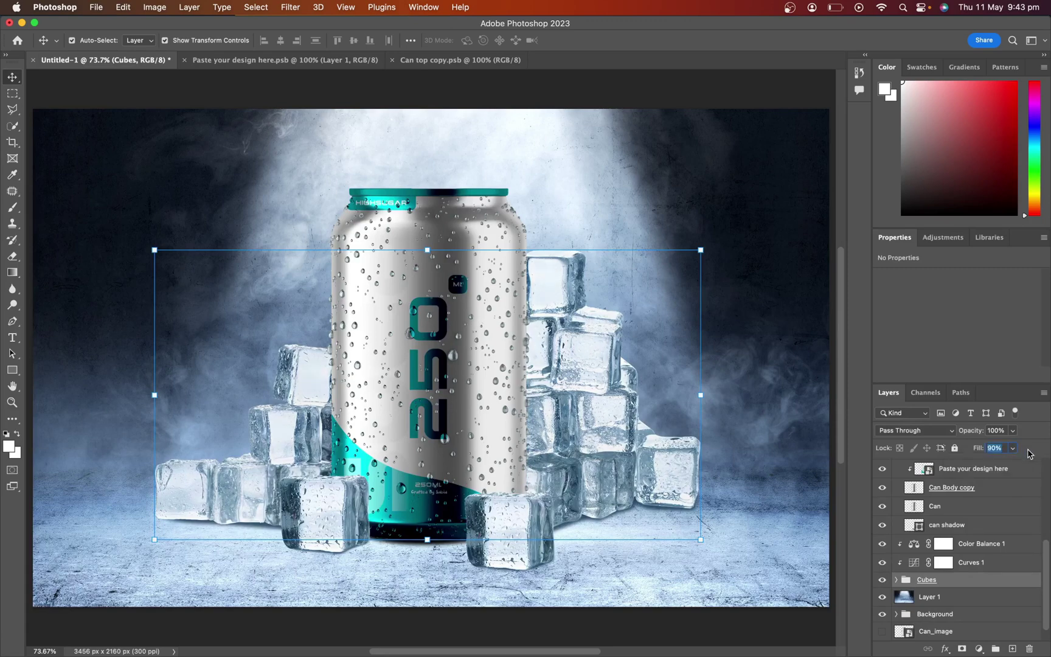
pyautogui.scroll(5, 1004, 502)
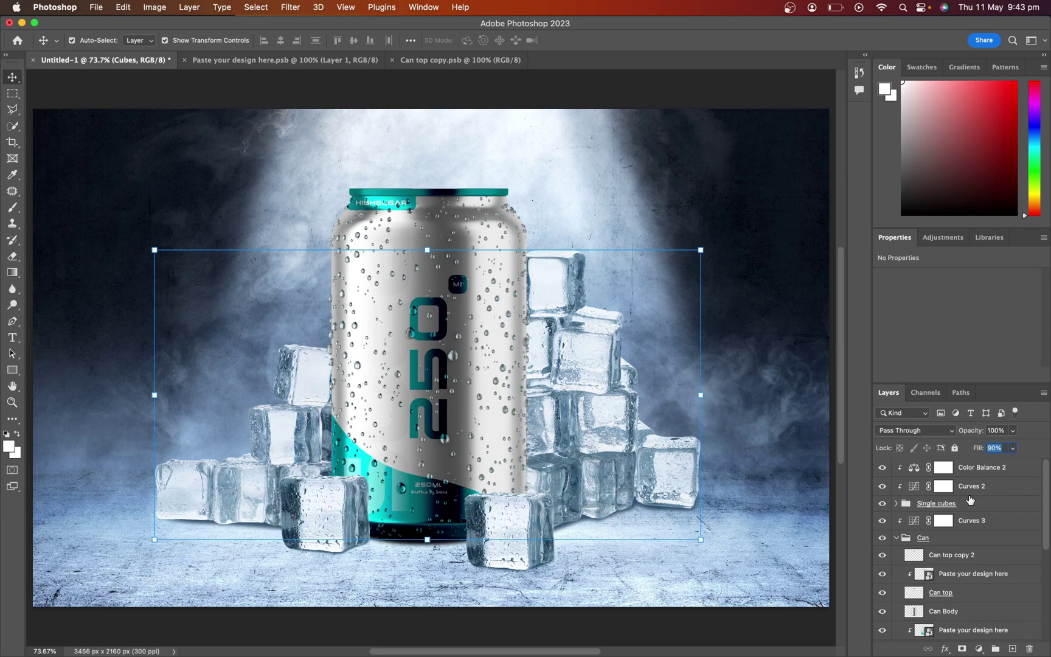
pyautogui.click(969, 505)
pyautogui.click(1012, 448)
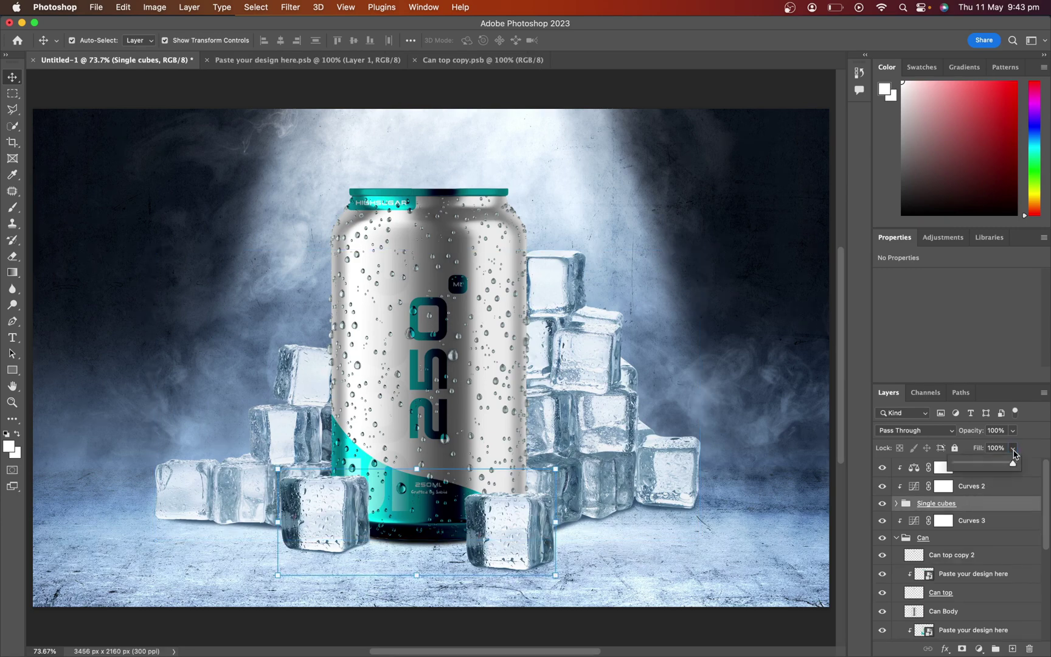
pyautogui.hotkey('shift', 'Down')
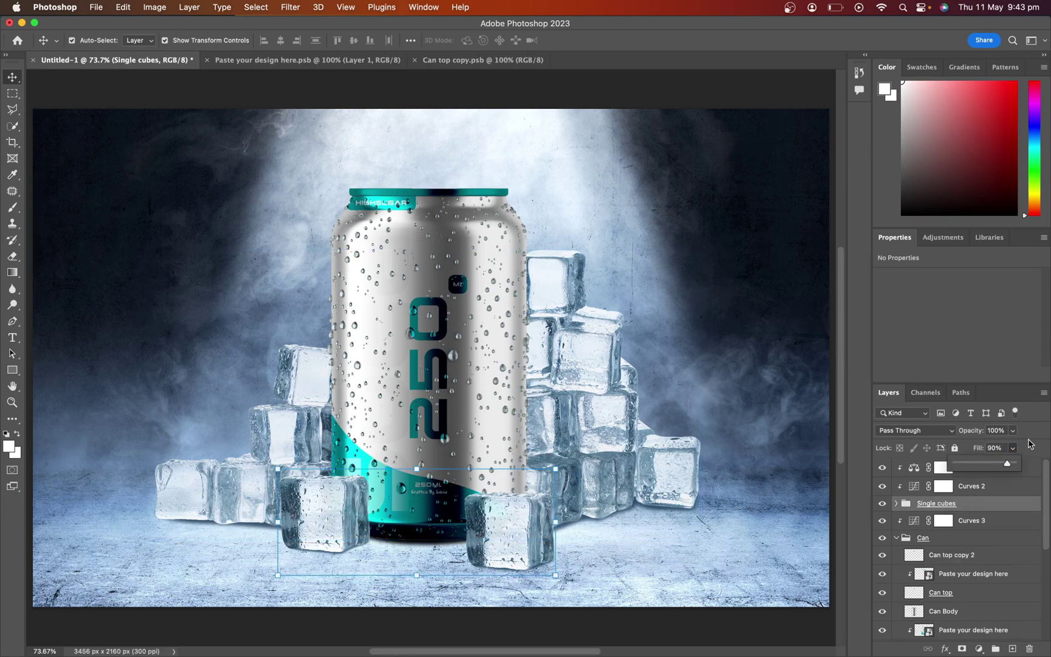
pyautogui.press('Return')
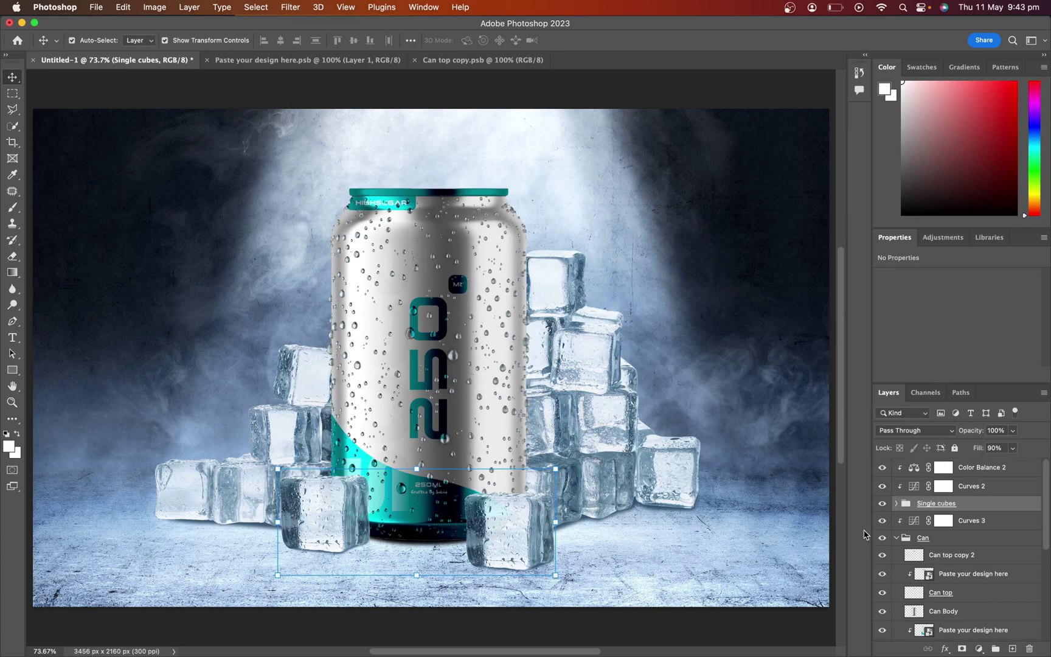
pyautogui.click(751, 626)
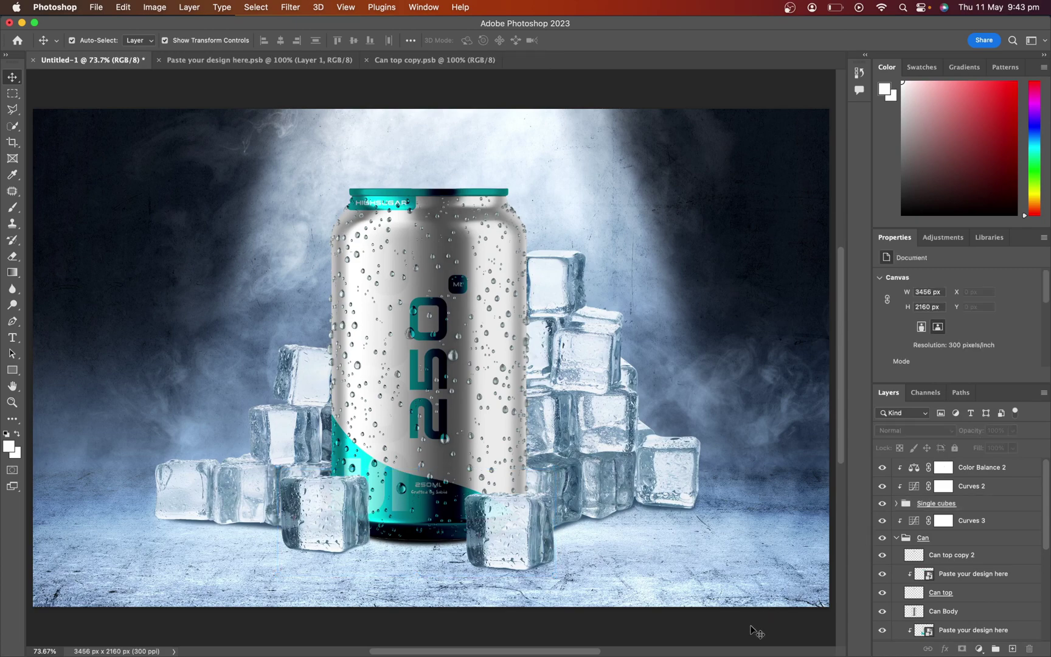